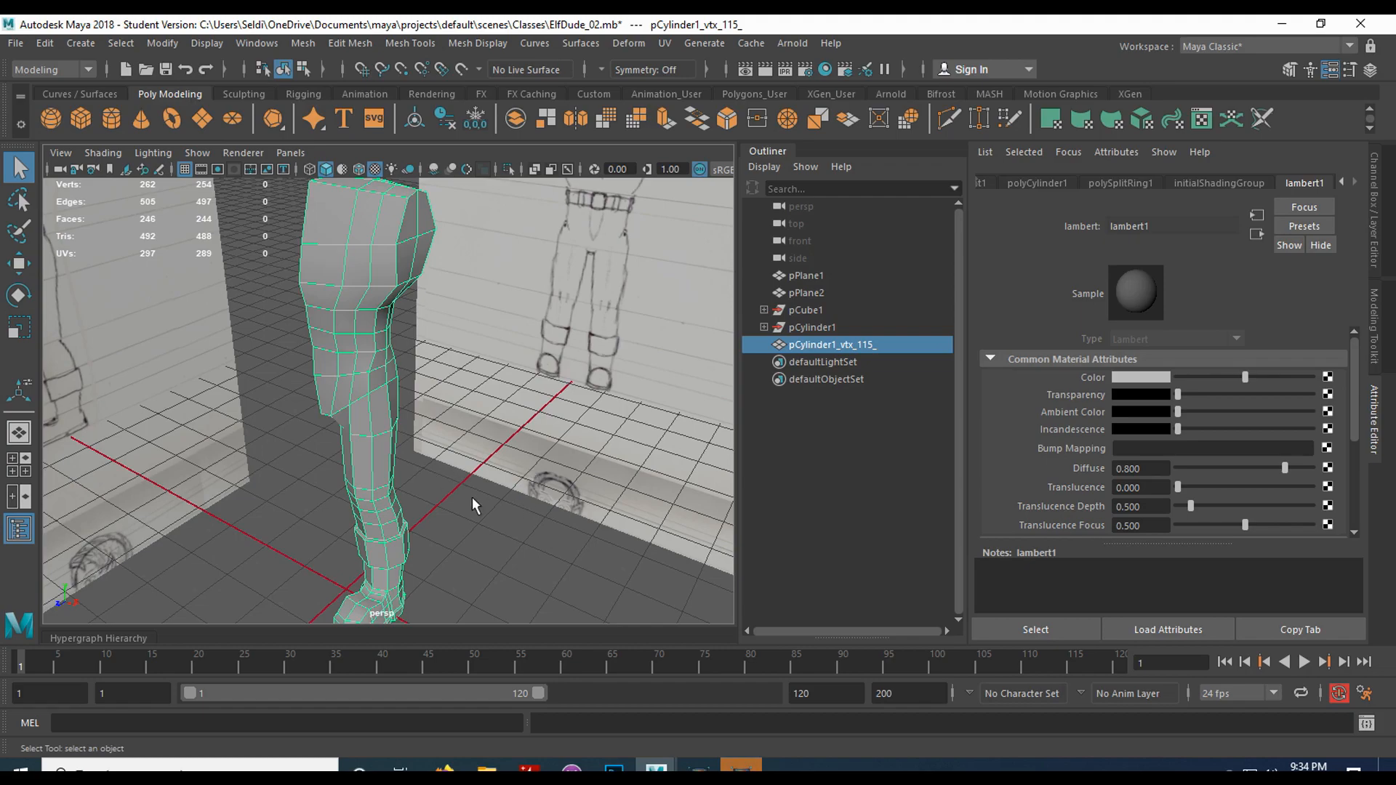
# Examine the half-body mesh from several angles, focusing on the shoulder and side of the torso where the arm attaches
pyautogui.moveTo(449, 488)
pyautogui.keyDown('alt'); pyautogui.mouseDown()
pyautogui.moveTo(633, 437)
pyautogui.moveTo(480, 441)
pyautogui.moveTo(427, 468)
pyautogui.moveTo(368, 468)
pyautogui.mouseUp(); pyautogui.keyUp('alt')
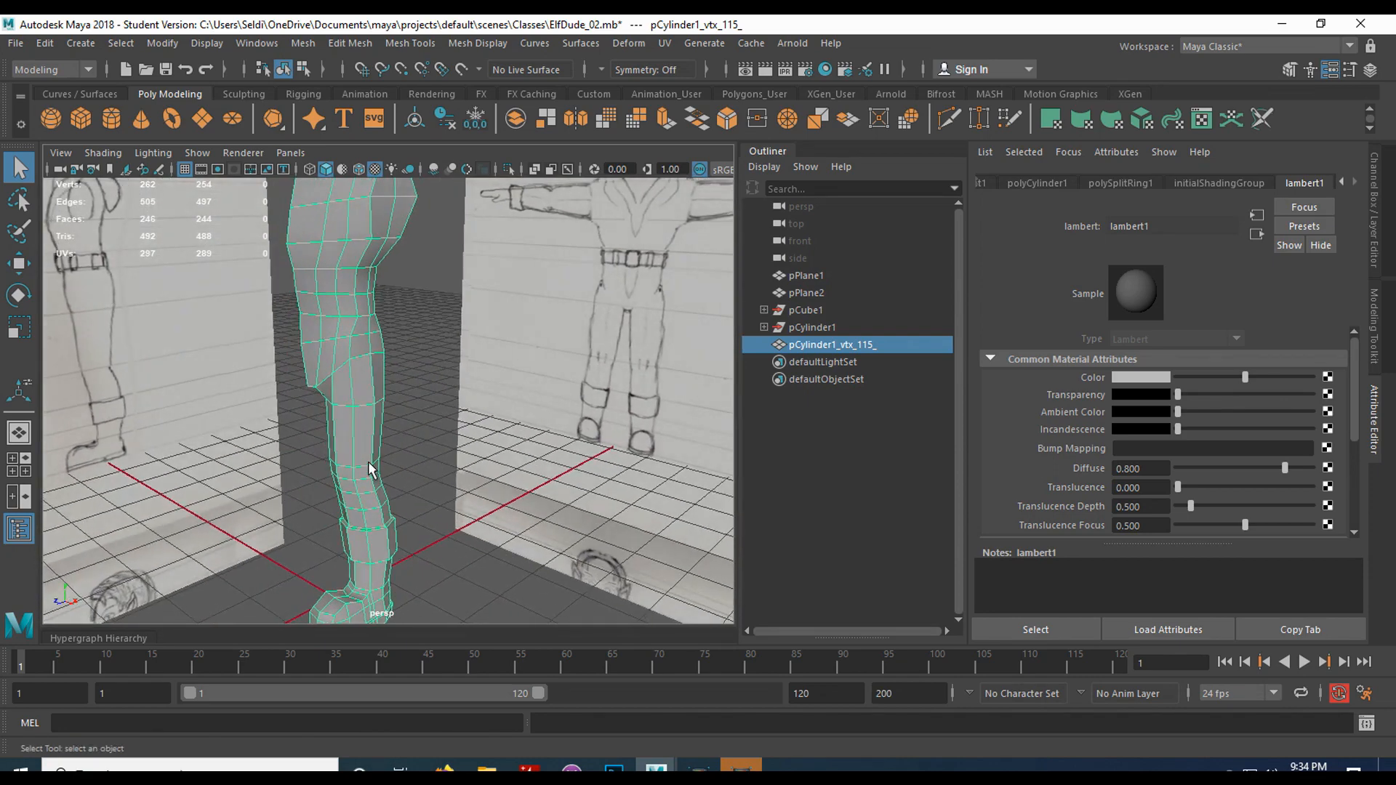
pyautogui.keyDown('alt'); pyautogui.moveTo(358, 329); pyautogui.dragTo(405, 435, button='middle'); pyautogui.keyUp('alt')
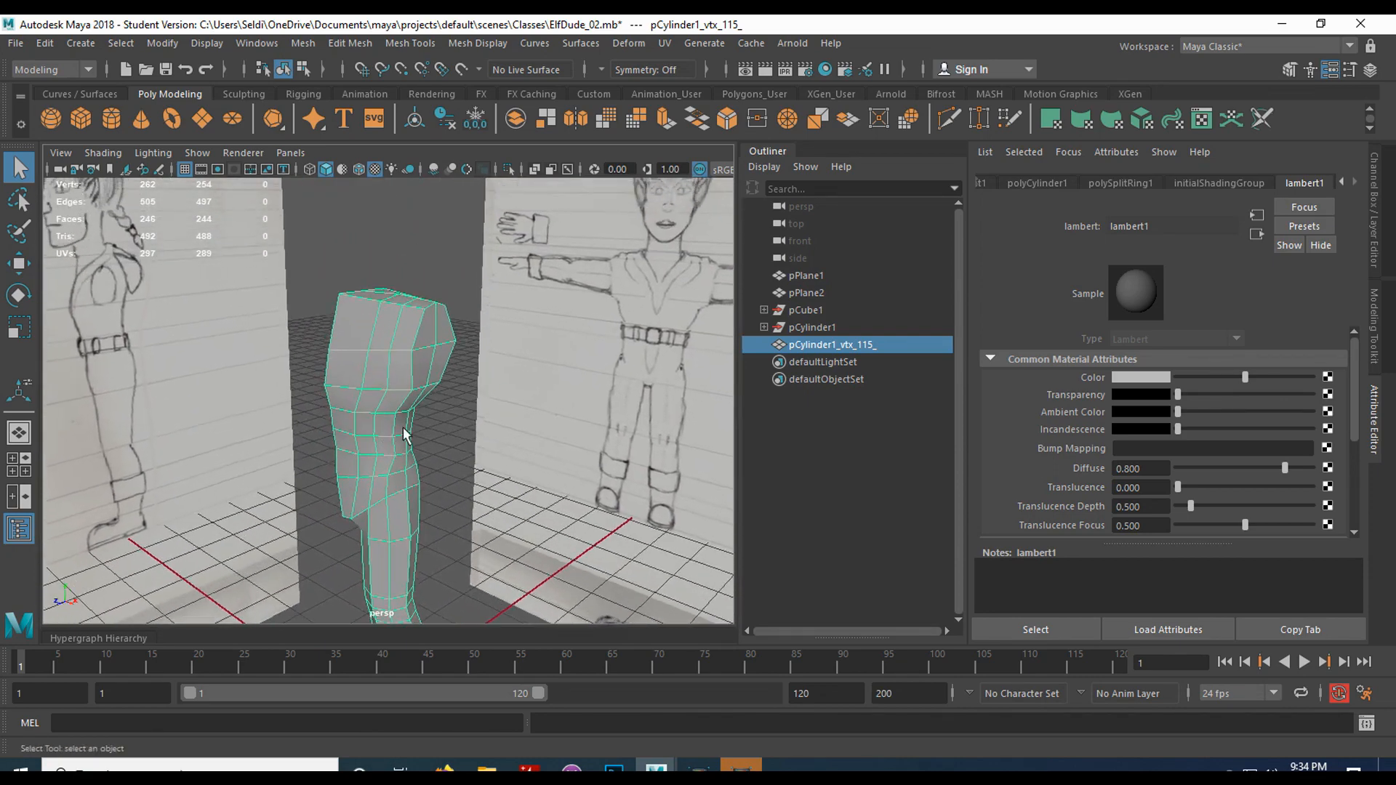
pyautogui.moveTo(493, 394)
pyautogui.keyDown('alt'); pyautogui.mouseDown()
pyautogui.moveTo(411, 395)
pyautogui.moveTo(630, 307)
pyautogui.mouseUp(); pyautogui.keyUp('alt')
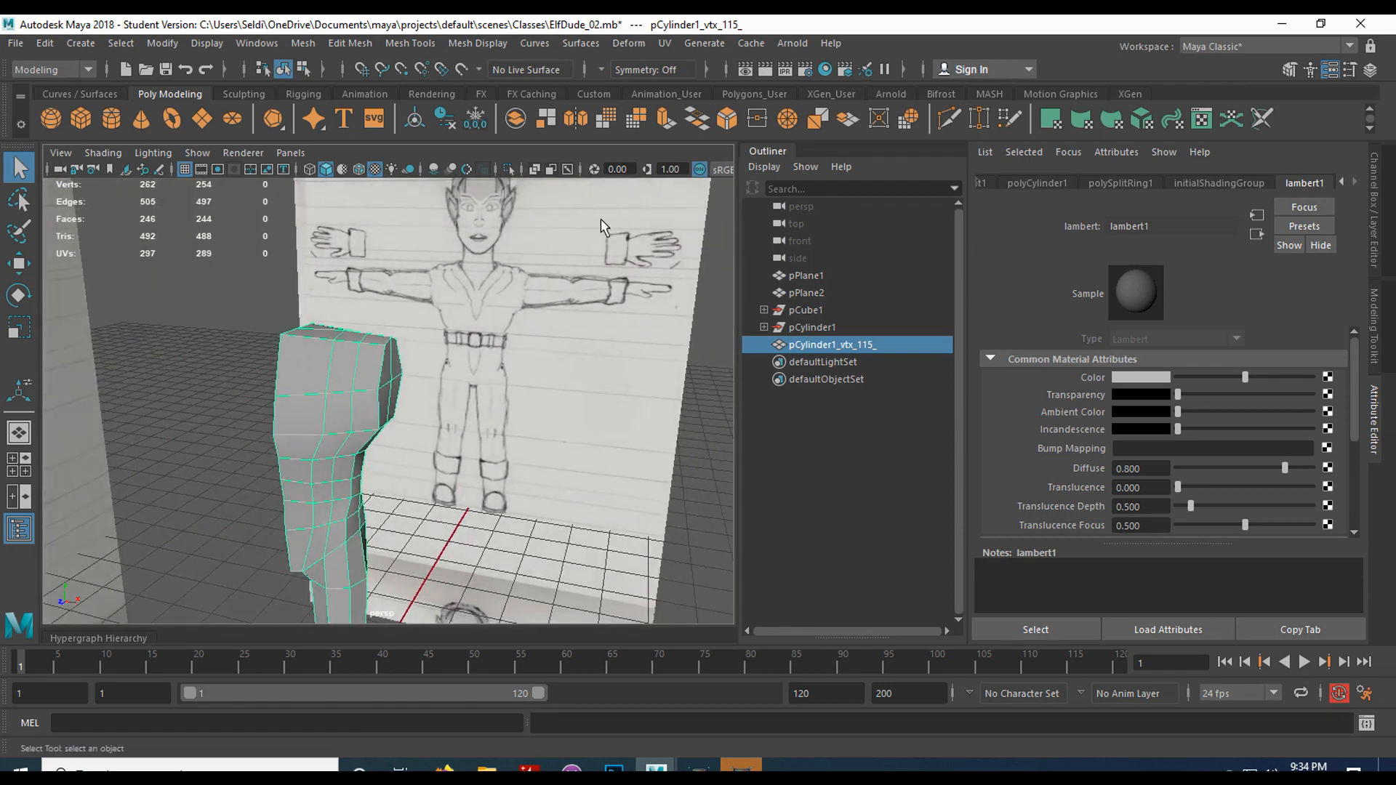
pyautogui.moveTo(692, 333); pyautogui.dragTo(692, 333)
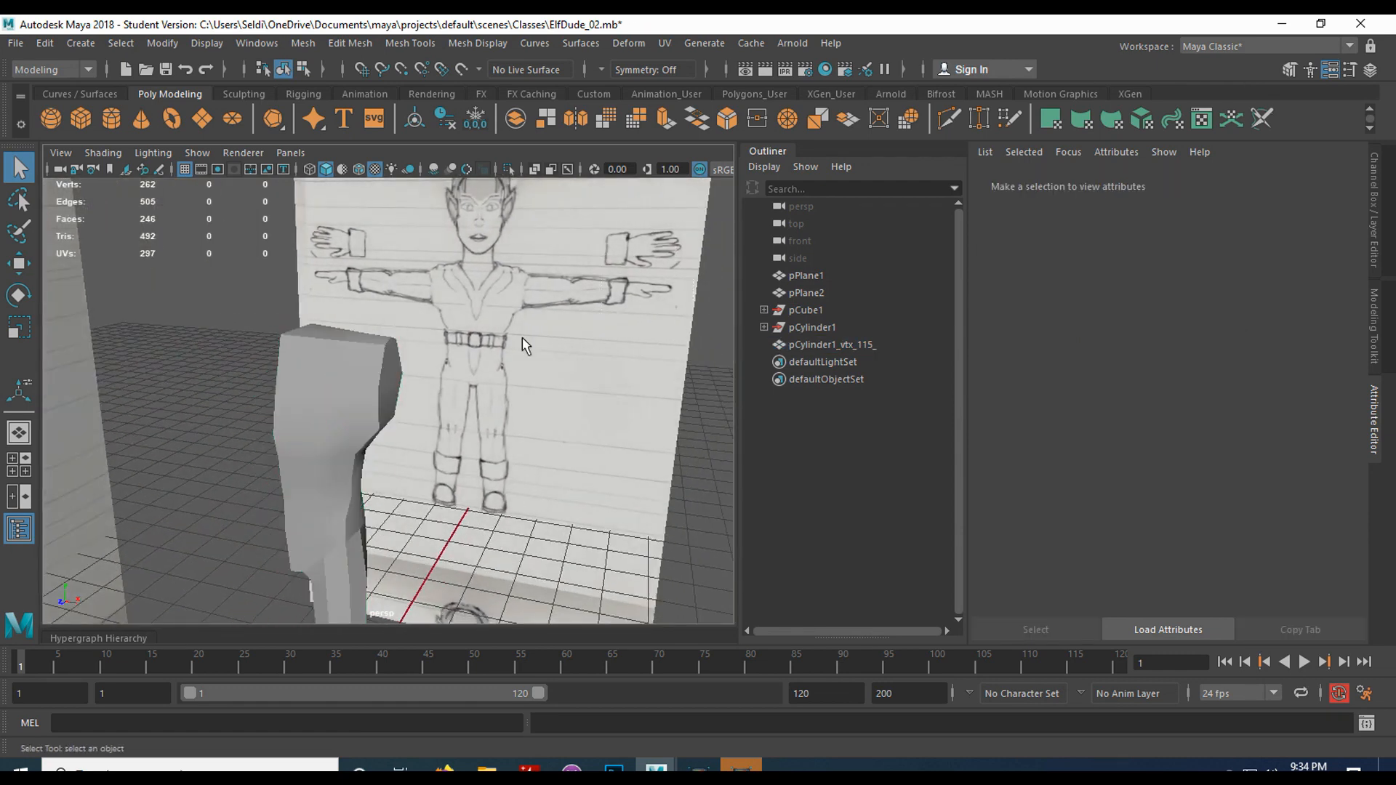
pyautogui.scroll(2, 390, 381)
pyautogui.click(392, 381)
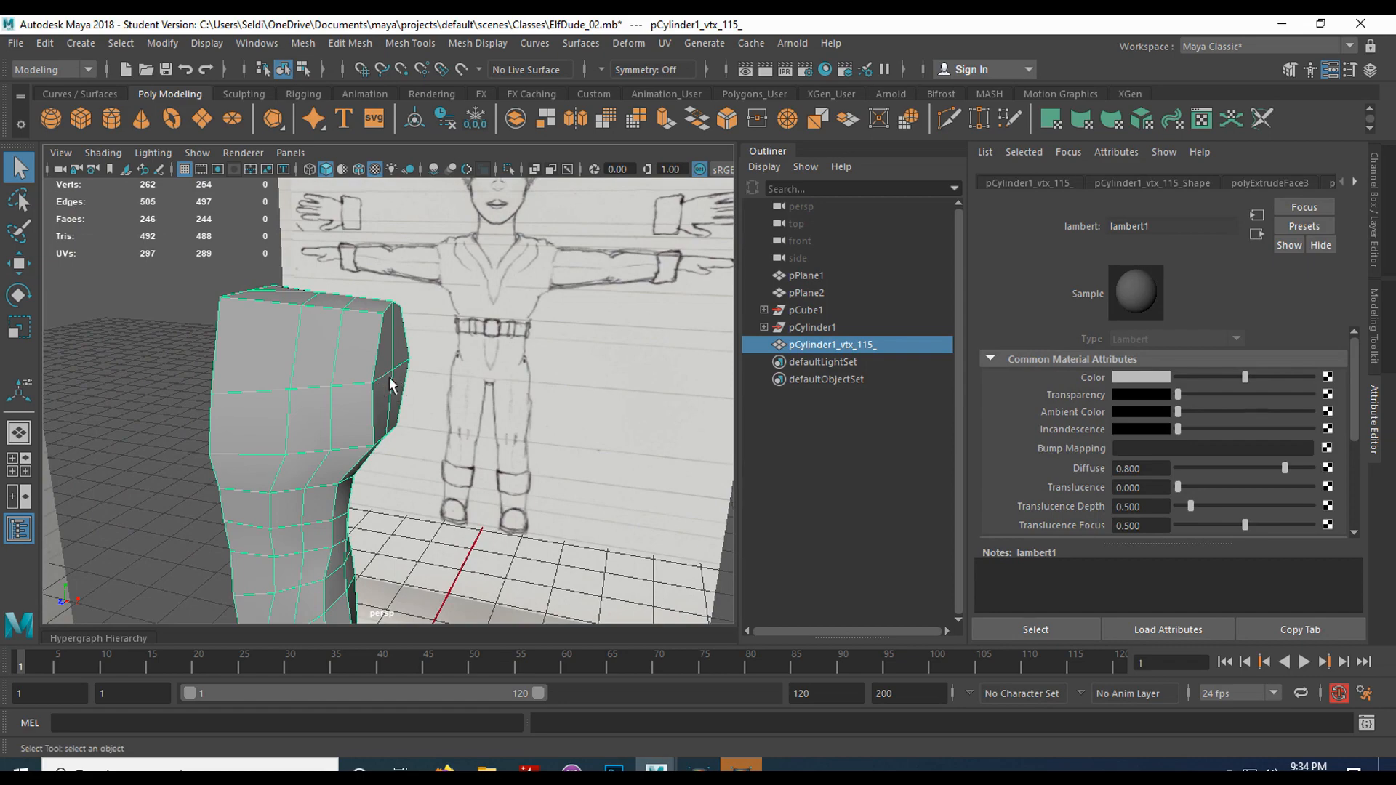
pyautogui.moveTo(395, 379)
pyautogui.keyDown('alt'); pyautogui.mouseDown()
pyautogui.moveTo(408, 371)
pyautogui.moveTo(296, 383)
pyautogui.moveTo(490, 365)
pyautogui.moveTo(456, 368)
pyautogui.mouseUp(); pyautogui.keyUp('alt')
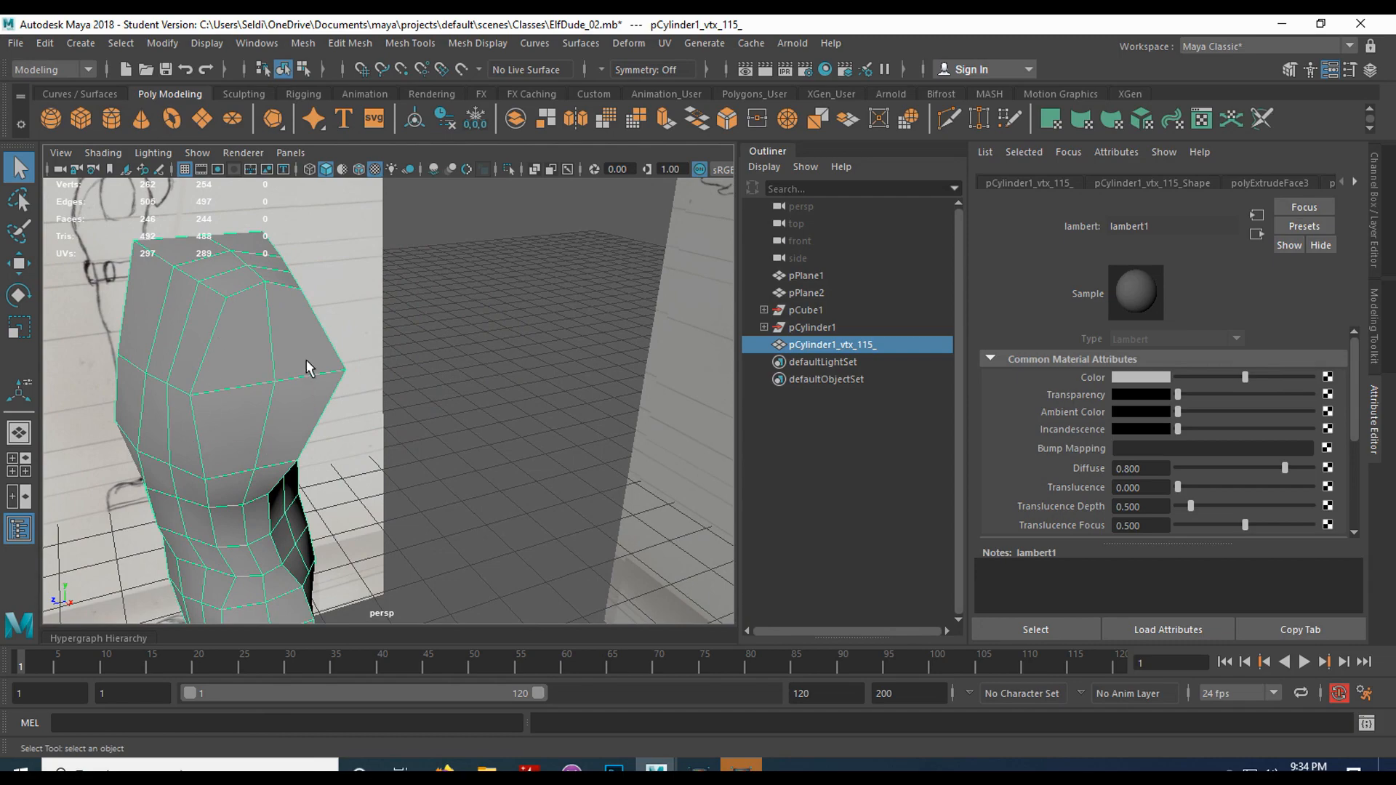
pyautogui.keyDown('alt'); pyautogui.moveTo(247, 383); pyautogui.dragTo(314, 376); pyautogui.keyUp('alt')
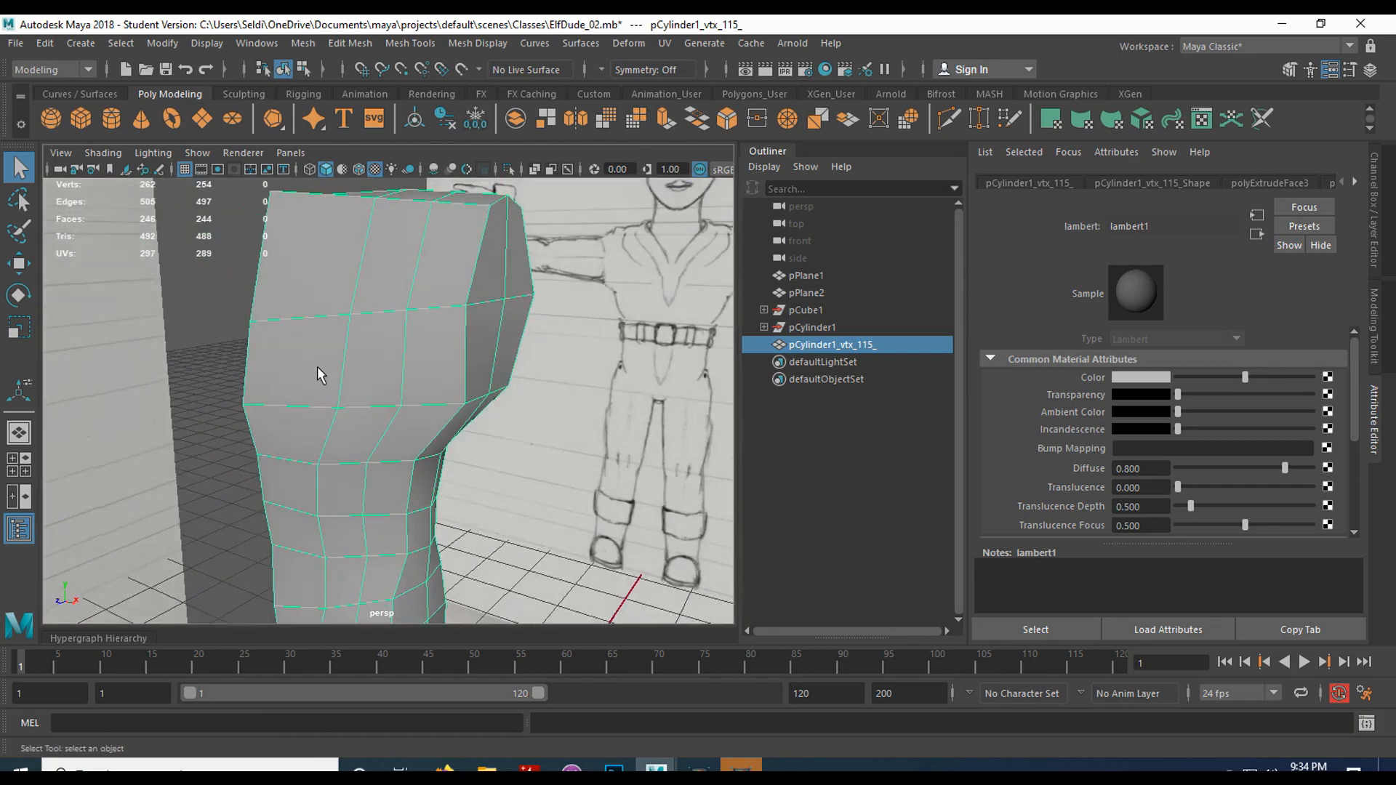
pyautogui.moveTo(407, 357)
pyautogui.keyDown('alt'); pyautogui.mouseDown()
pyautogui.moveTo(446, 352)
pyautogui.moveTo(291, 349)
pyautogui.moveTo(324, 351)
pyautogui.moveTo(307, 371)
pyautogui.mouseUp(); pyautogui.keyUp('alt')
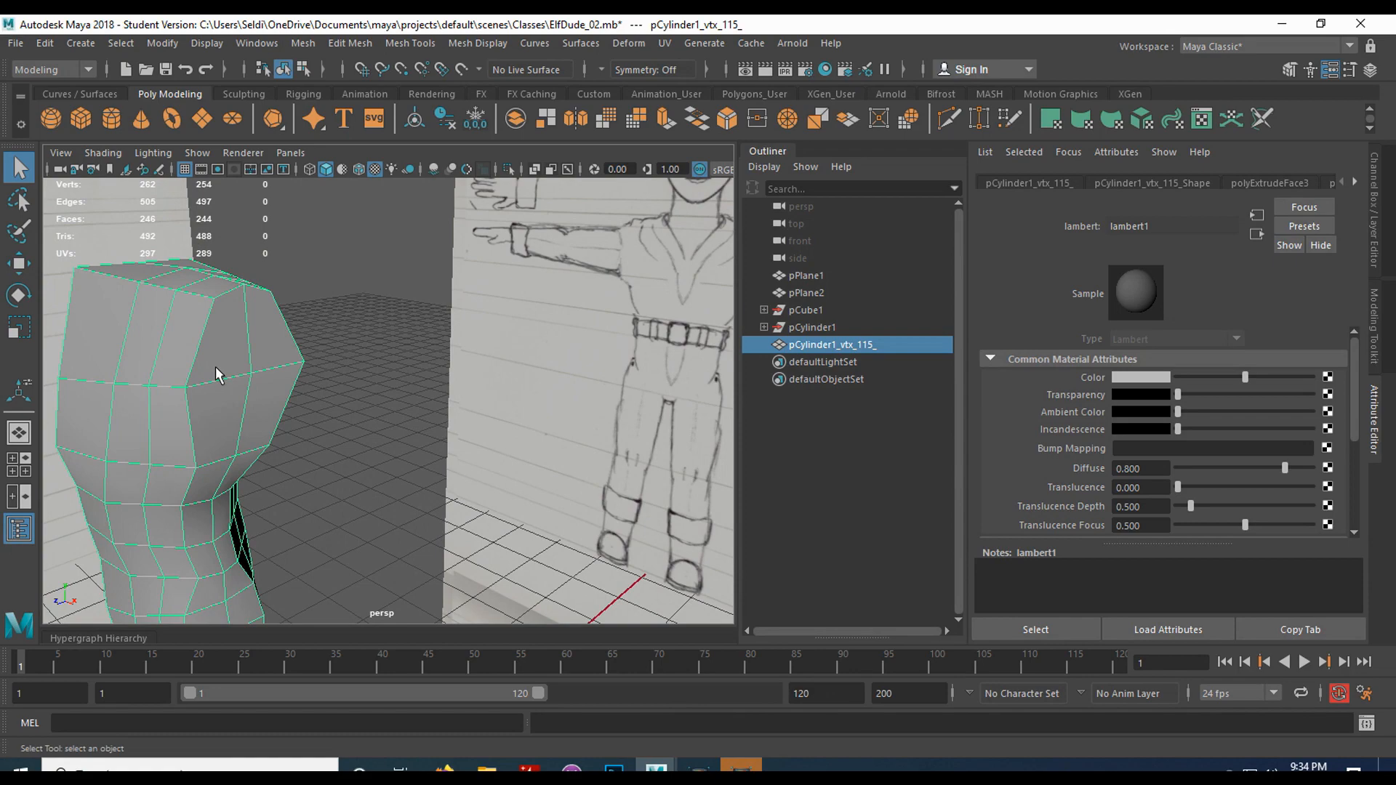
# Create a polygon cylinder and move it in the front view onto the upper arm of the reference drawing
pyautogui.click(111, 120)
pyautogui.press('a')
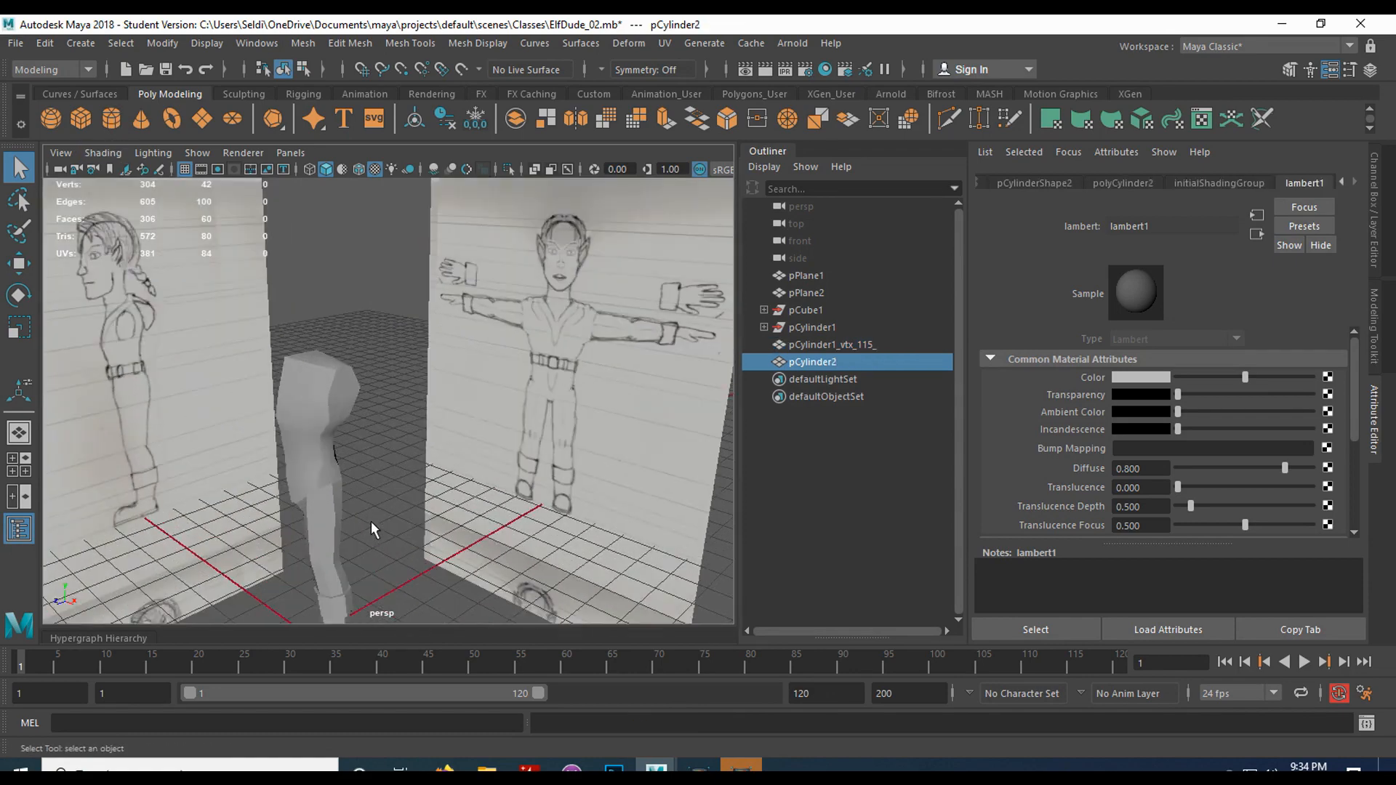
pyautogui.press('space')
pyautogui.press('space')
pyautogui.moveTo(377, 536)
pyautogui.keyDown('alt'); pyautogui.mouseDown(button='middle')
pyautogui.moveTo(374, 359)
pyautogui.moveTo(378, 408)
pyautogui.mouseUp(button='middle'); pyautogui.keyUp('alt')
pyautogui.press('w')
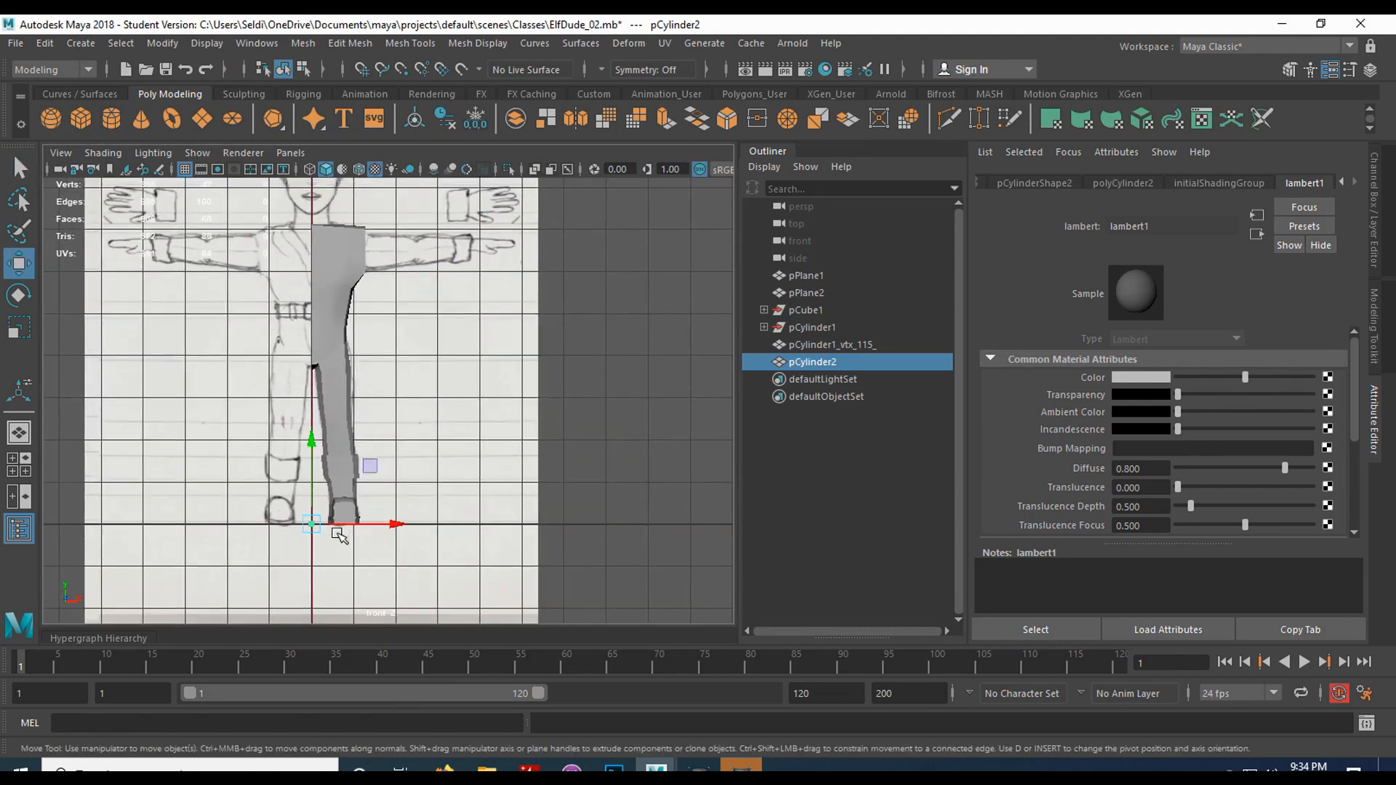
pyautogui.moveTo(311, 524); pyautogui.dragTo(390, 248)
# Raise the transparency of the cylinder's lambert1 material to a light grey so the reference drawing shows through the meshes
pyautogui.scroll(5, 390, 361)
pyautogui.keyDown('alt'); pyautogui.moveTo(382, 281); pyautogui.dragTo(385, 483, button='middle'); pyautogui.keyUp('alt')
pyautogui.keyDown('alt'); pyautogui.moveTo(400, 396); pyautogui.dragTo(405, 485, button='middle'); pyautogui.keyUp('alt')
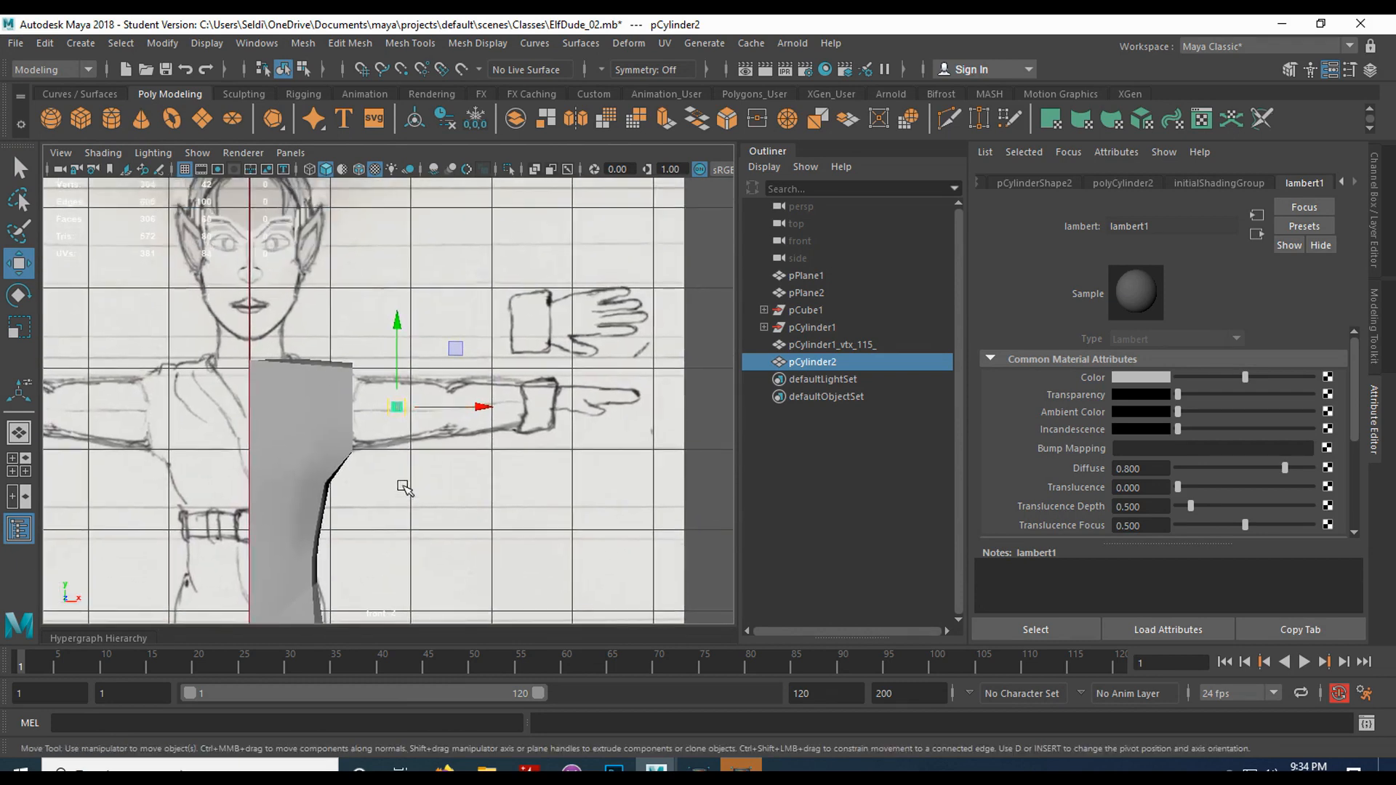
pyautogui.scroll(4, 406, 482)
pyautogui.keyDown('alt'); pyautogui.moveTo(494, 469); pyautogui.dragTo(361, 456, button='middle'); pyautogui.keyUp('alt')
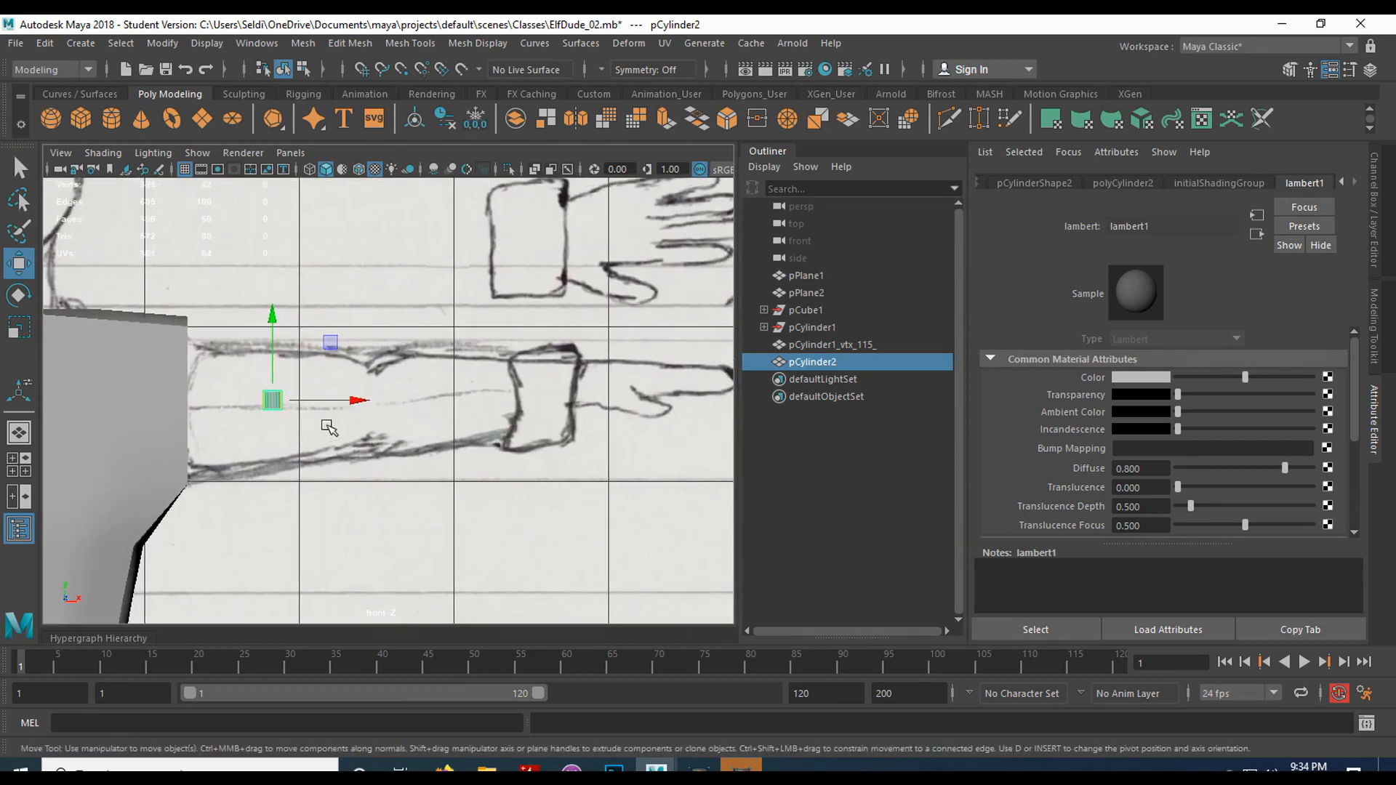
pyautogui.keyDown('alt'); pyautogui.moveTo(262, 466); pyautogui.dragTo(358, 469, button='middle'); pyautogui.keyUp('alt')
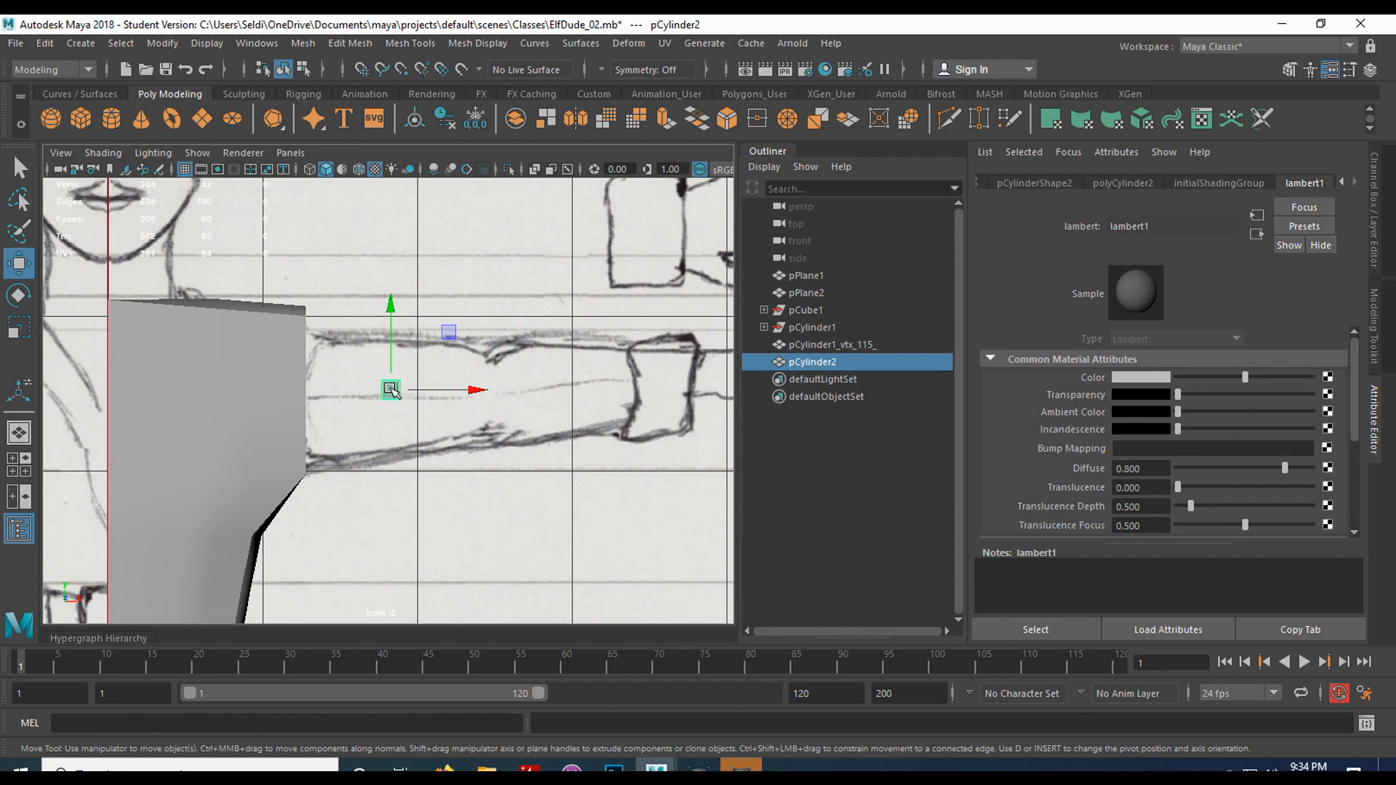
pyautogui.rightClick(390, 390)
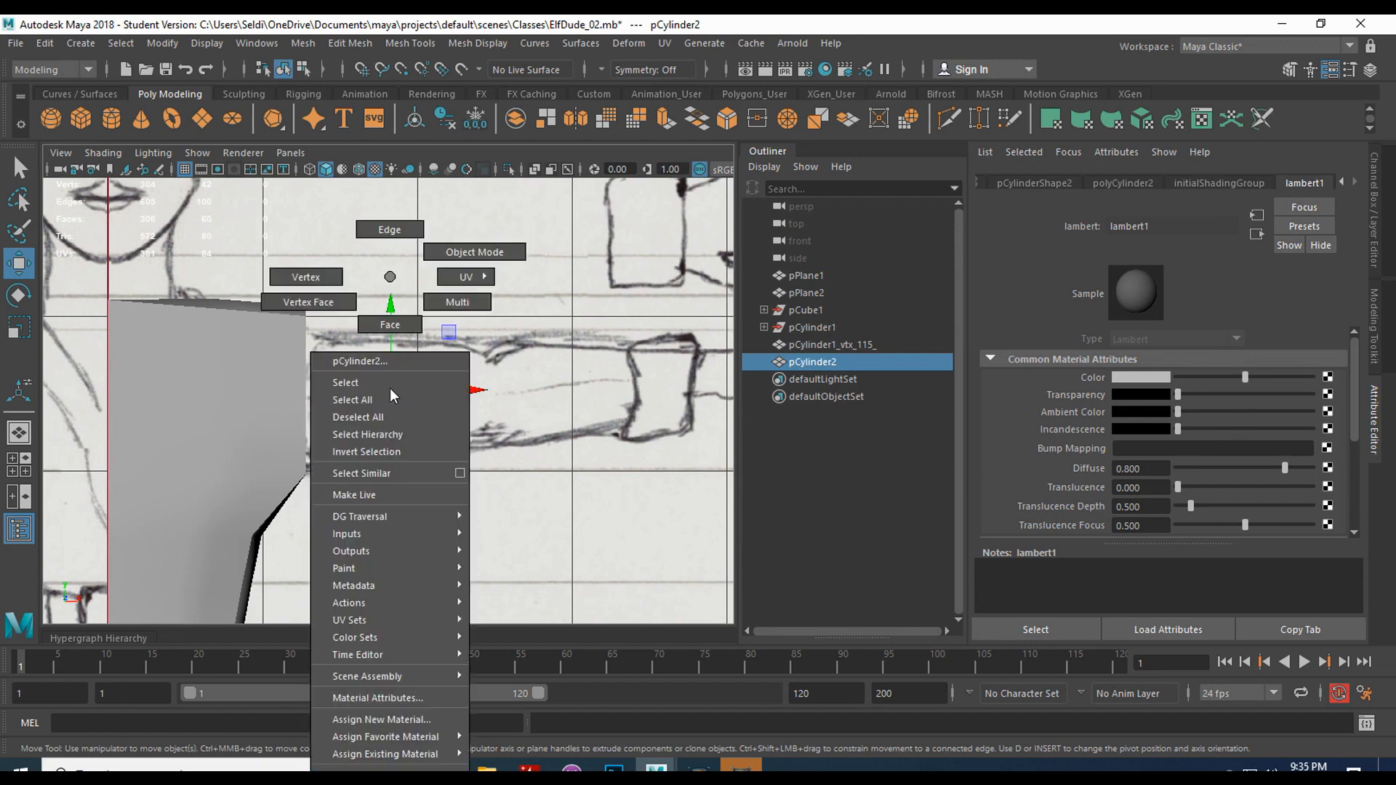
pyautogui.click(420, 700)
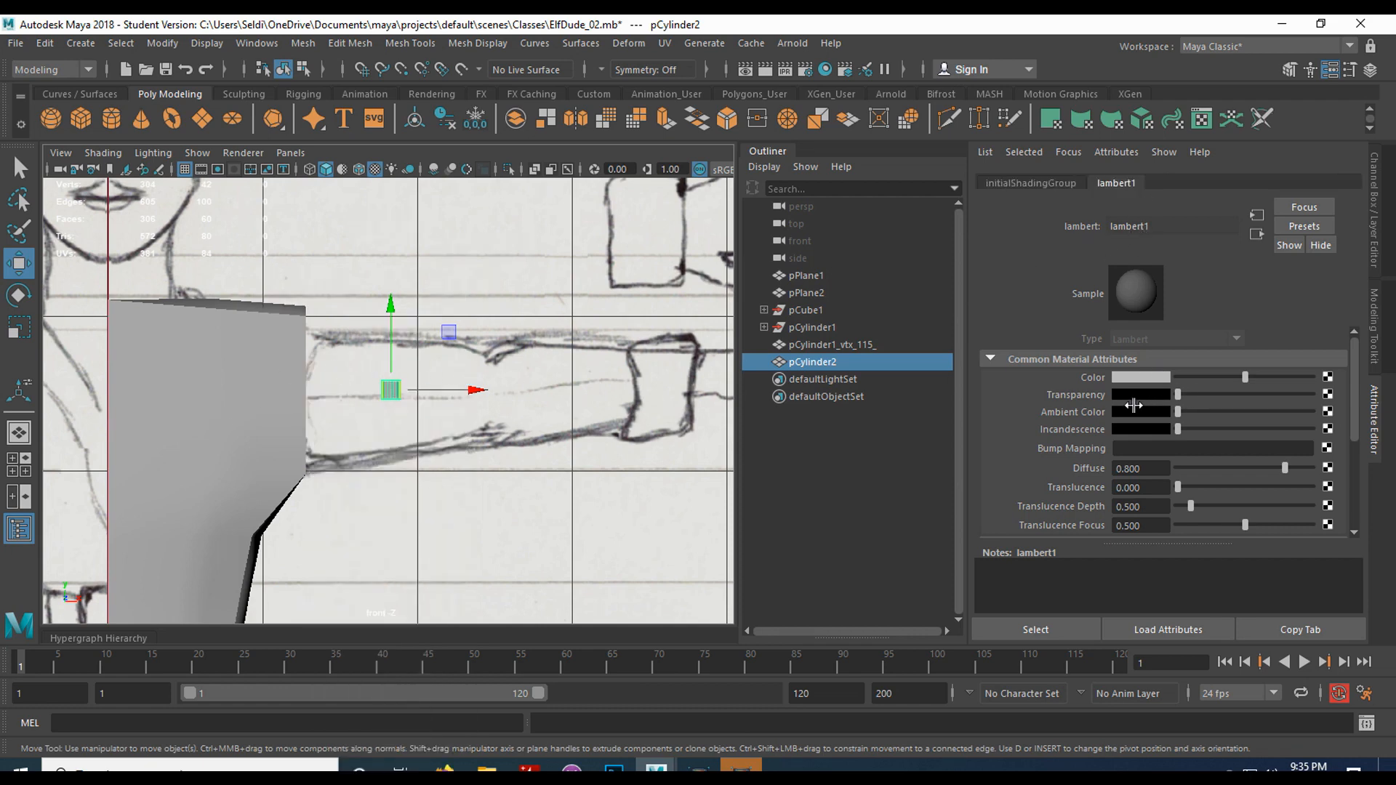
pyautogui.moveTo(1178, 393); pyautogui.dragTo(1254, 394)
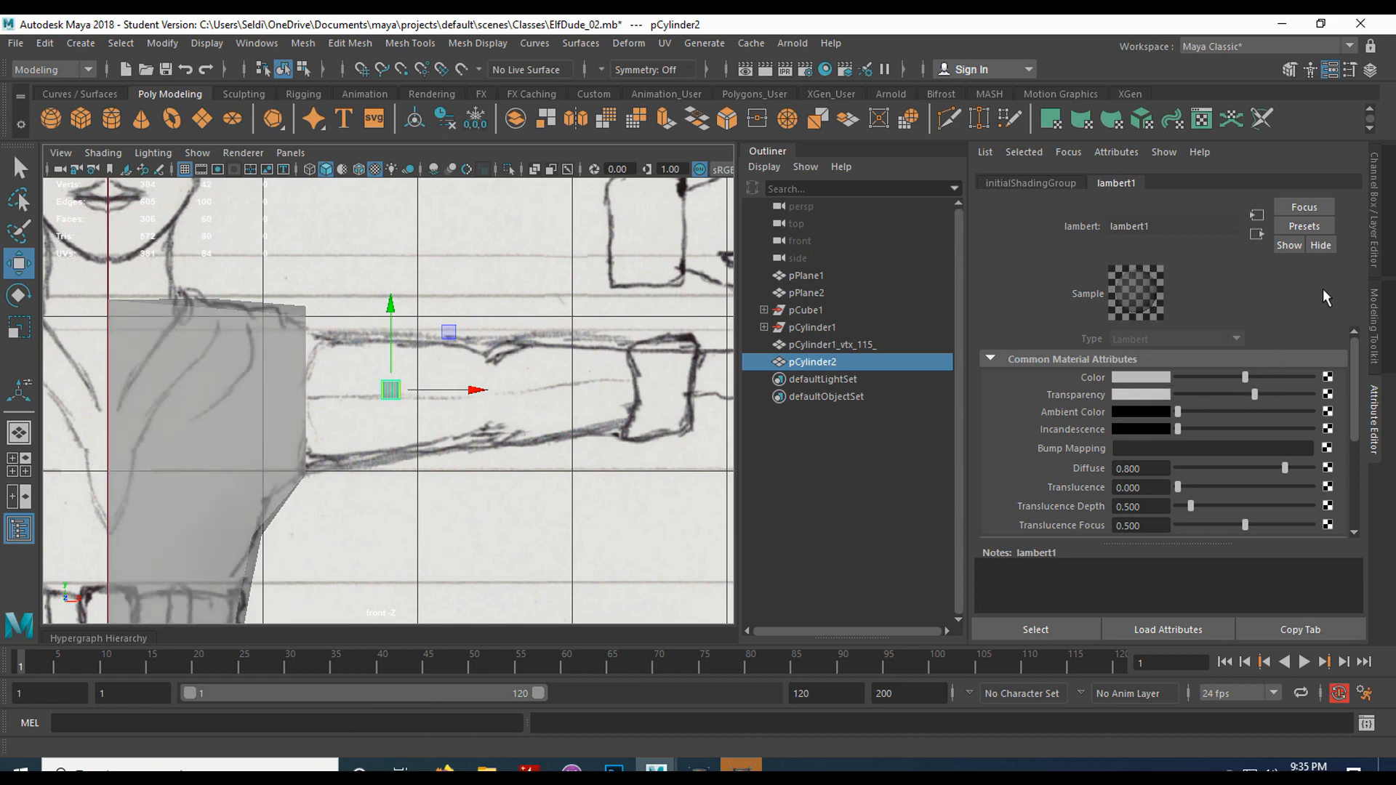
# Set the cylinder's Rotate Z to 90 and increase its radius to 5
pyautogui.click(1379, 195)
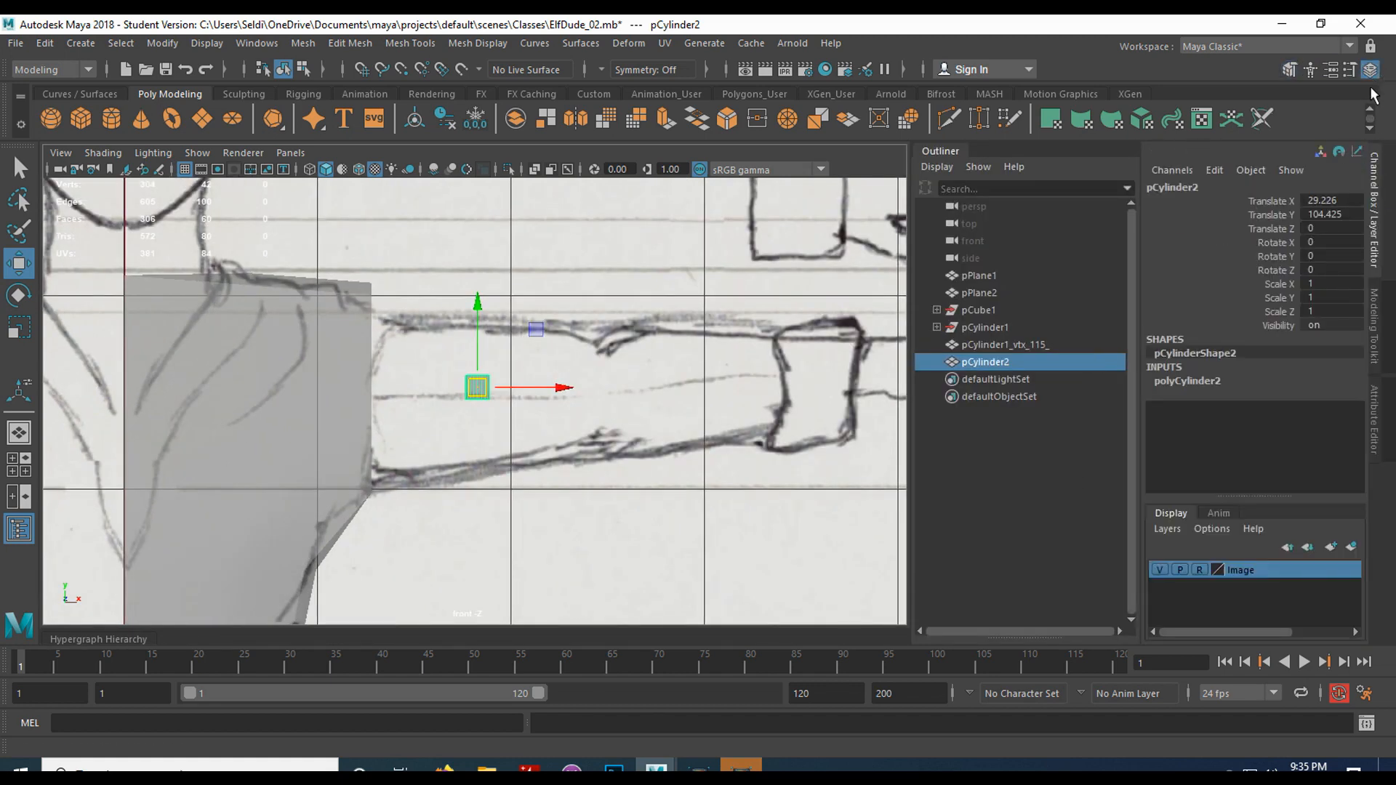
pyautogui.click(1183, 381)
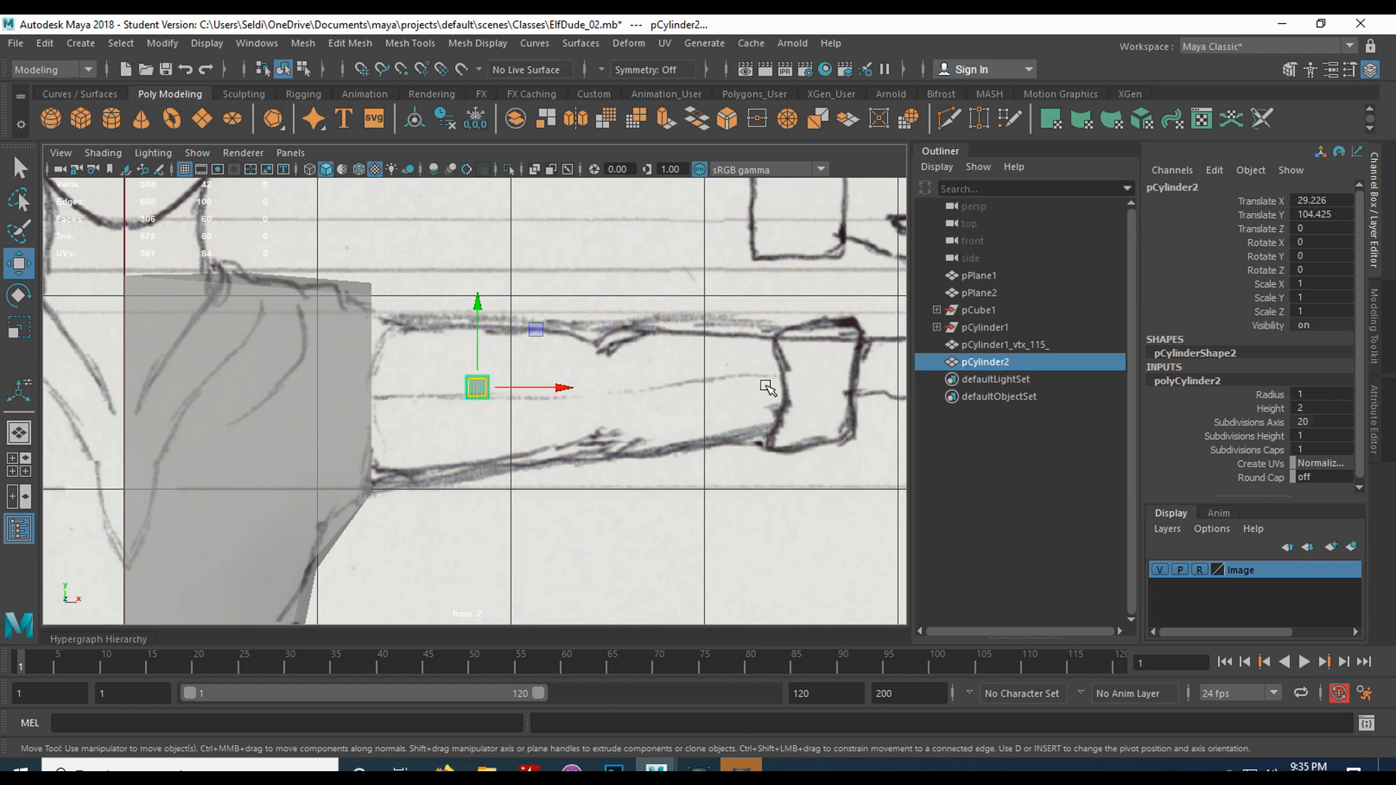
pyautogui.click(1307, 243)
pyautogui.click(1318, 270)
pyautogui.click(1274, 397)
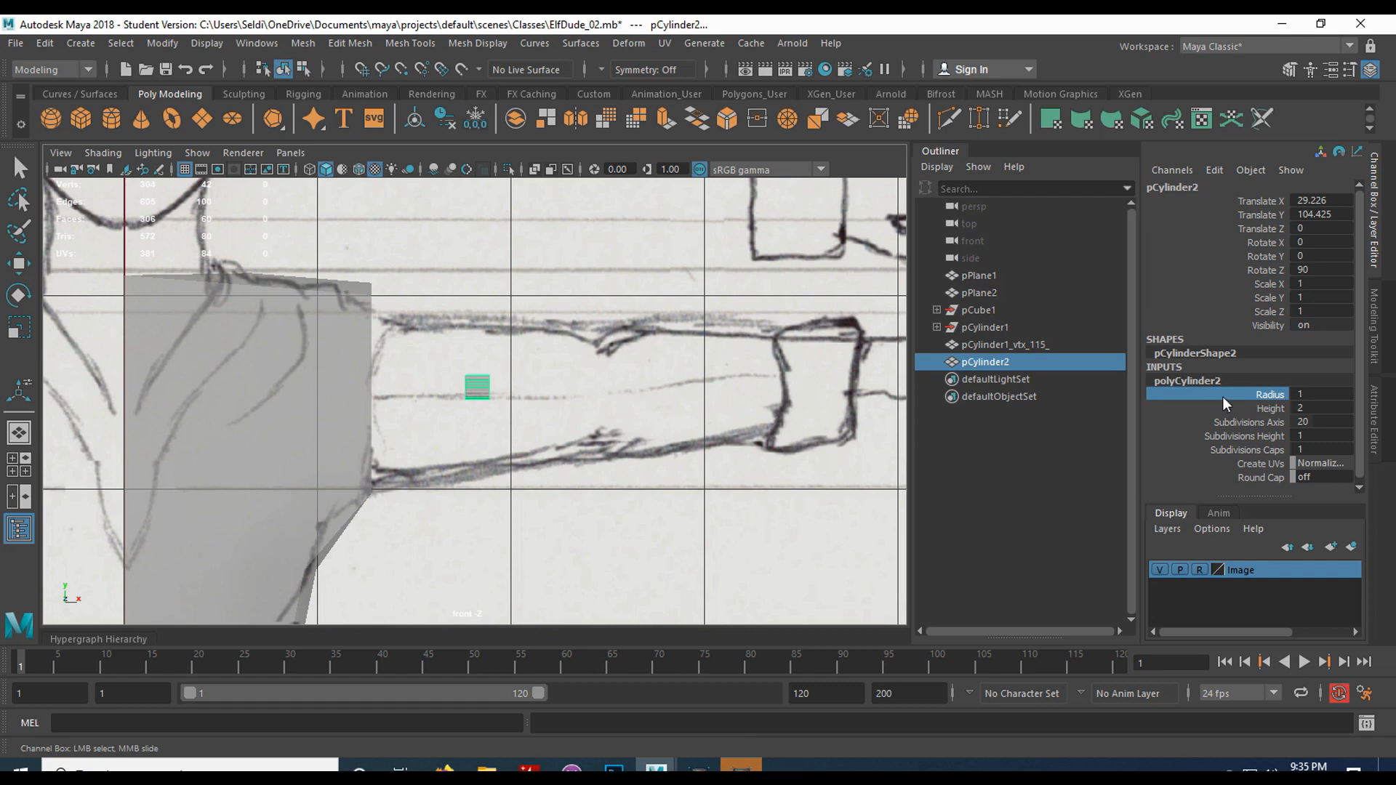
pyautogui.moveTo(539, 417); pyautogui.dragTo(572, 405, button='middle')
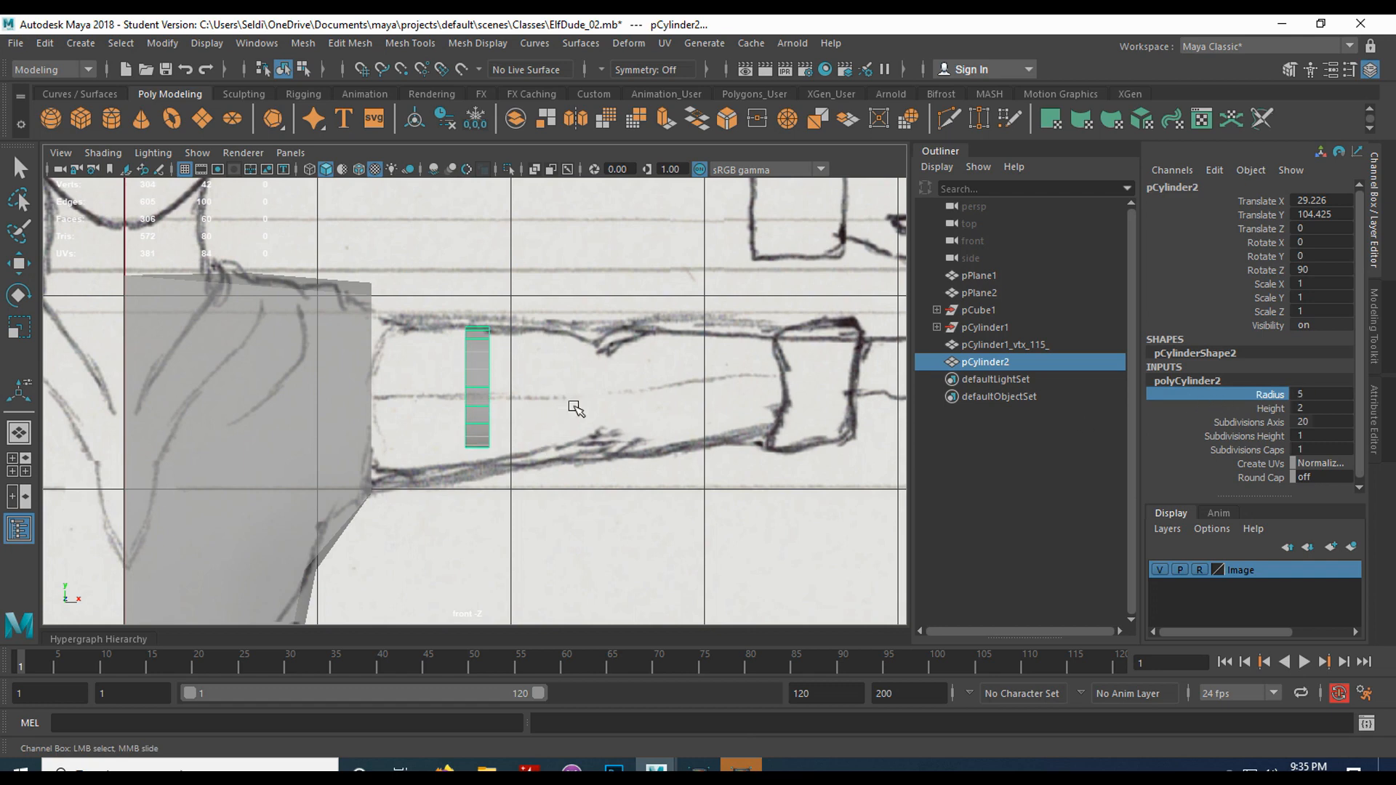
# Move the cylinder toward the shoulder to about X 25.5, Y 103.2 and increase its radius to 6.8 to match the drawn arm
pyautogui.press('w')
pyautogui.moveTo(477, 306)
pyautogui.mouseDown()
pyautogui.moveTo(479, 323)
pyautogui.moveTo(478, 312)
pyautogui.mouseUp()
pyautogui.moveTo(559, 394)
pyautogui.mouseDown()
pyautogui.moveTo(508, 392)
pyautogui.moveTo(574, 392)
pyautogui.mouseUp()
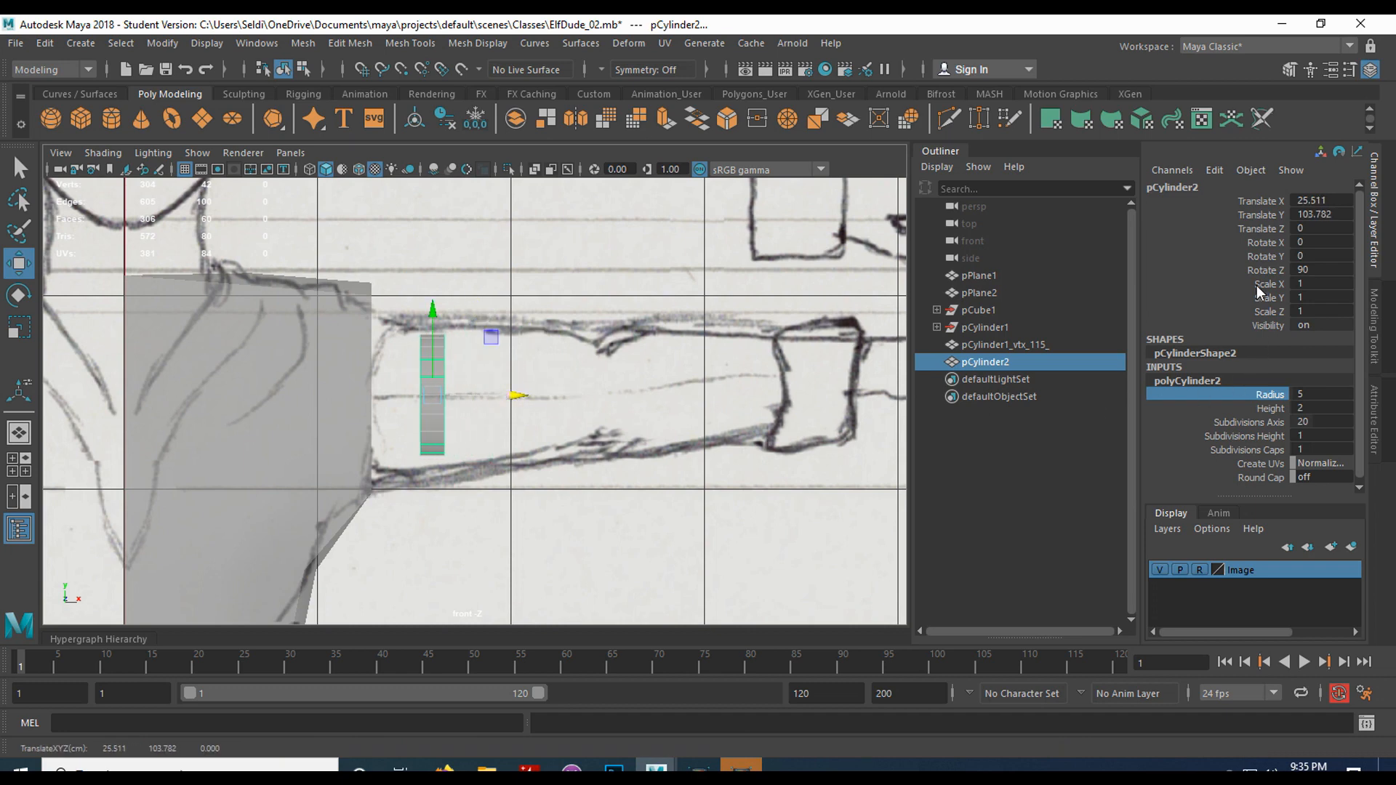
pyautogui.click(1272, 269)
pyautogui.click(1282, 395)
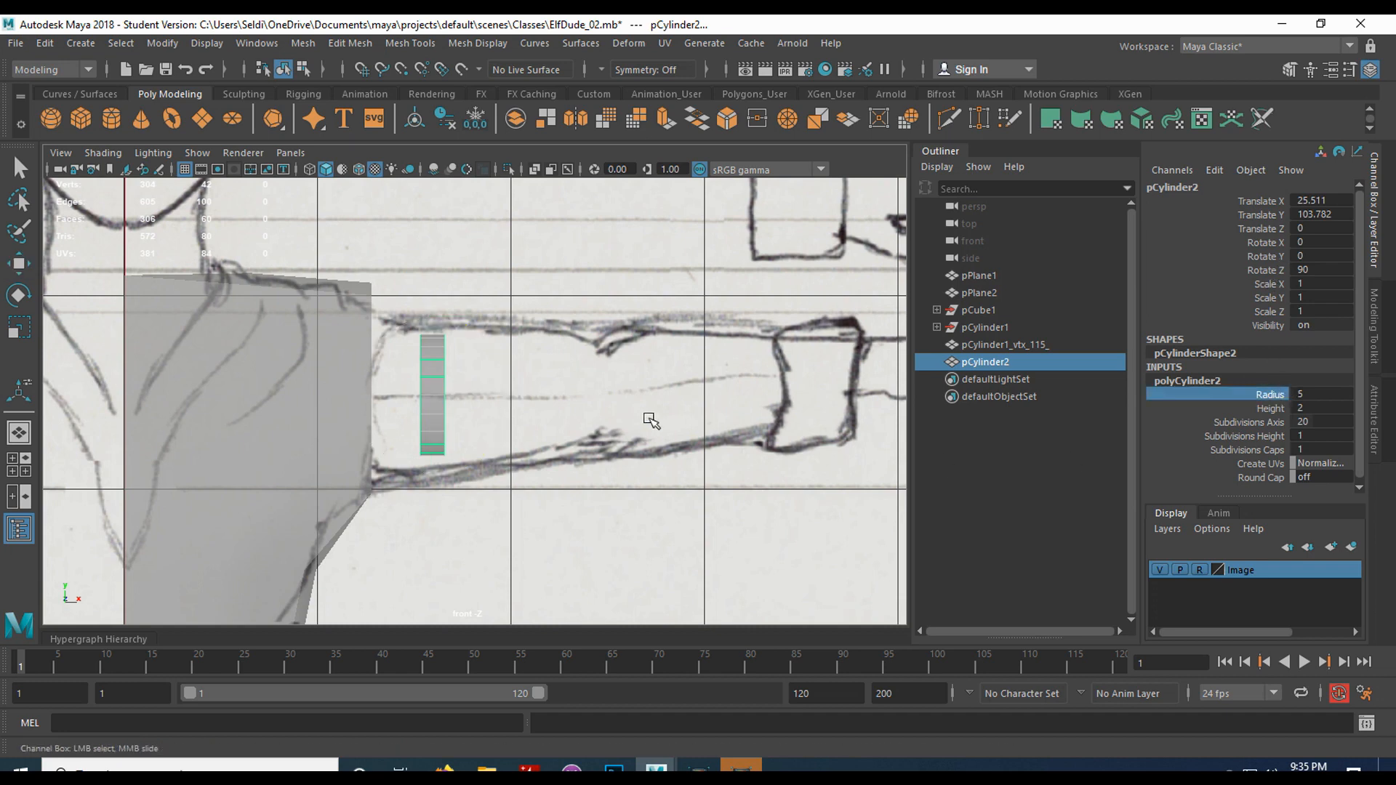
pyautogui.moveTo(648, 417); pyautogui.dragTo(664, 416, button='middle')
pyautogui.press('w')
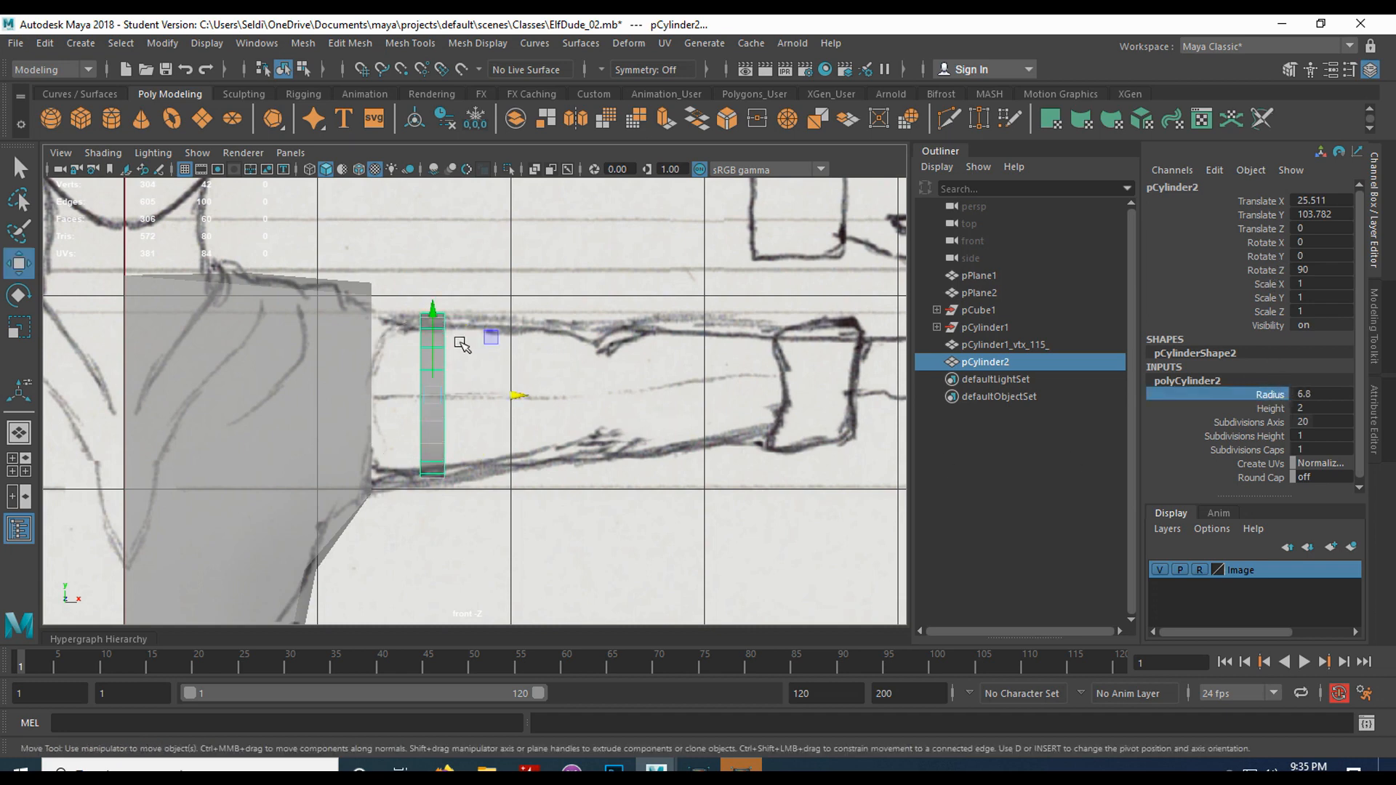
pyautogui.moveTo(433, 313); pyautogui.dragTo(435, 321)
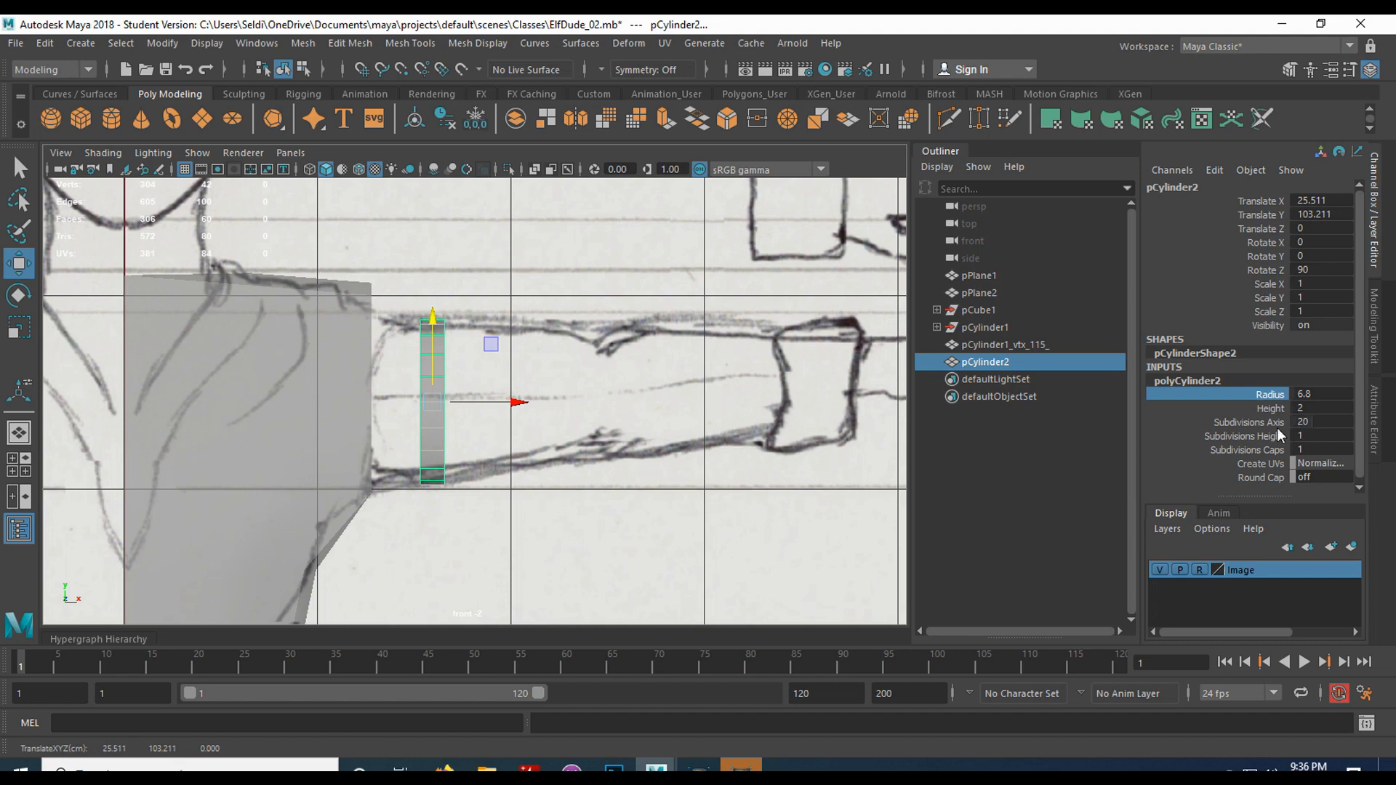
# Set the cylinder's axis subdivisions to 8
pyautogui.click(1300, 421)
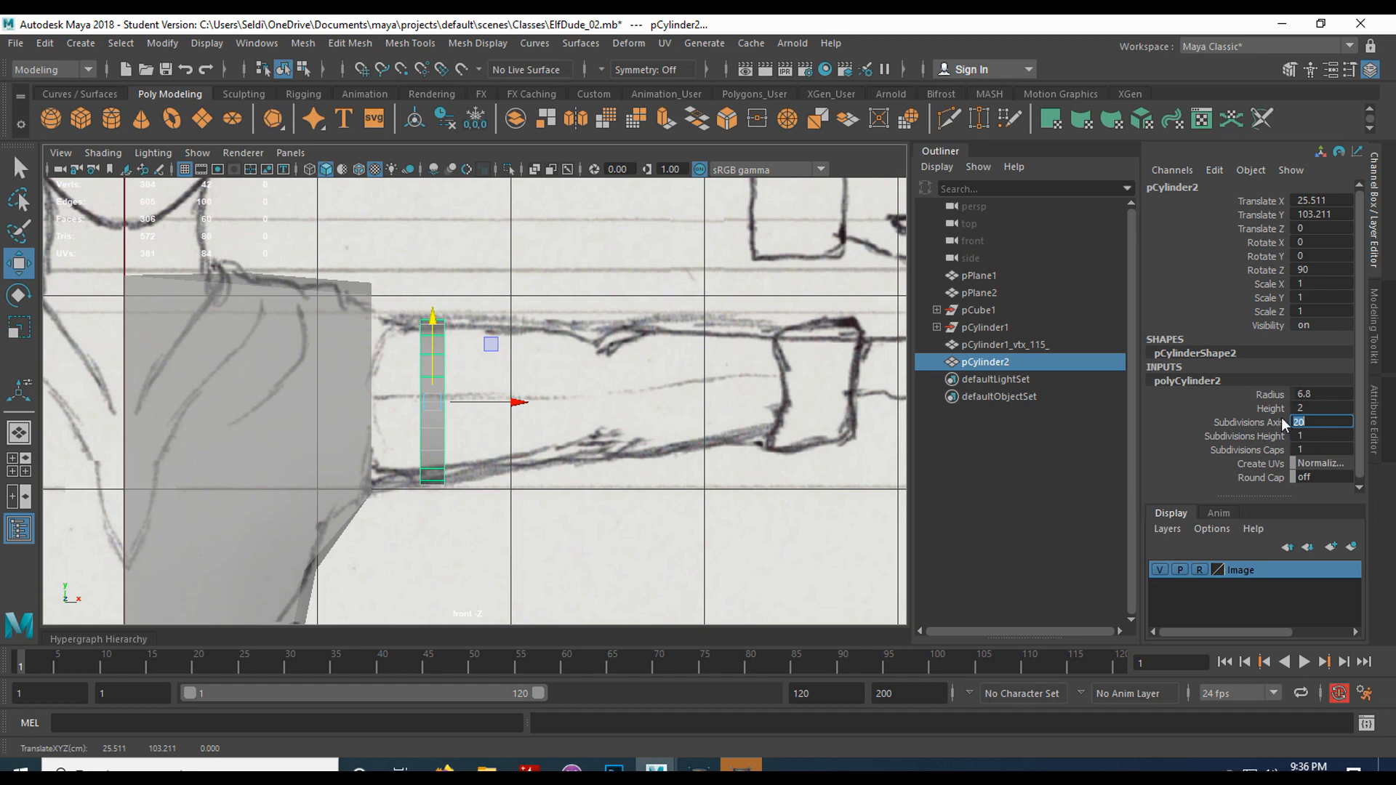
pyautogui.write('8')
pyautogui.press('Return')
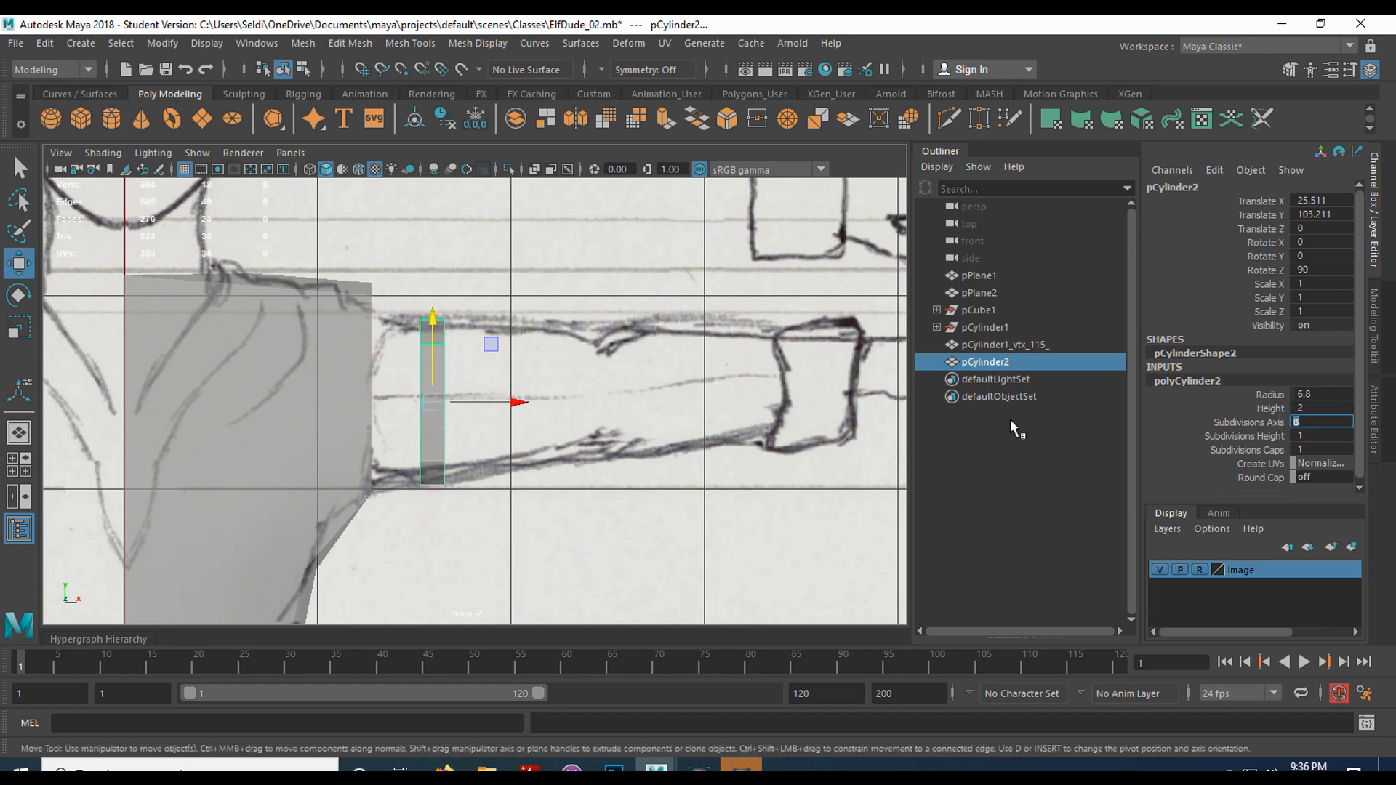
# Increase the cylinder's height to 19.9 and move it along X to about 31.2 so it starts at the shoulder
pyautogui.click(1270, 408)
pyautogui.moveTo(781, 456); pyautogui.dragTo(844, 469, button='middle')
pyautogui.press('w')
pyautogui.moveTo(515, 401); pyautogui.dragTo(582, 401)
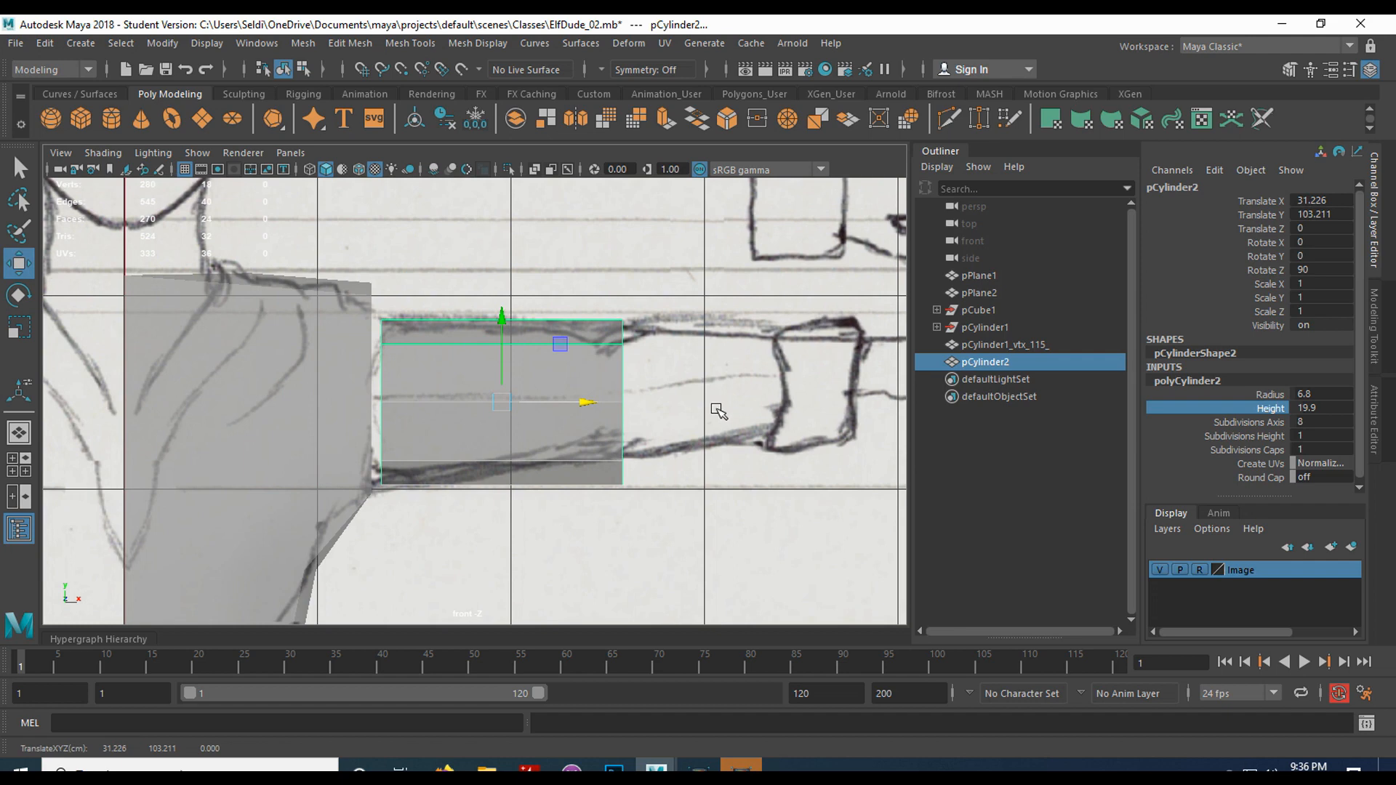
# Align the cylinder with the drawn arm in the side view, moving it to about Z -2.1 and Y 103.4
pyautogui.keyDown('alt'); pyautogui.moveTo(766, 420); pyautogui.dragTo(596, 429, button='middle'); pyautogui.keyUp('alt')
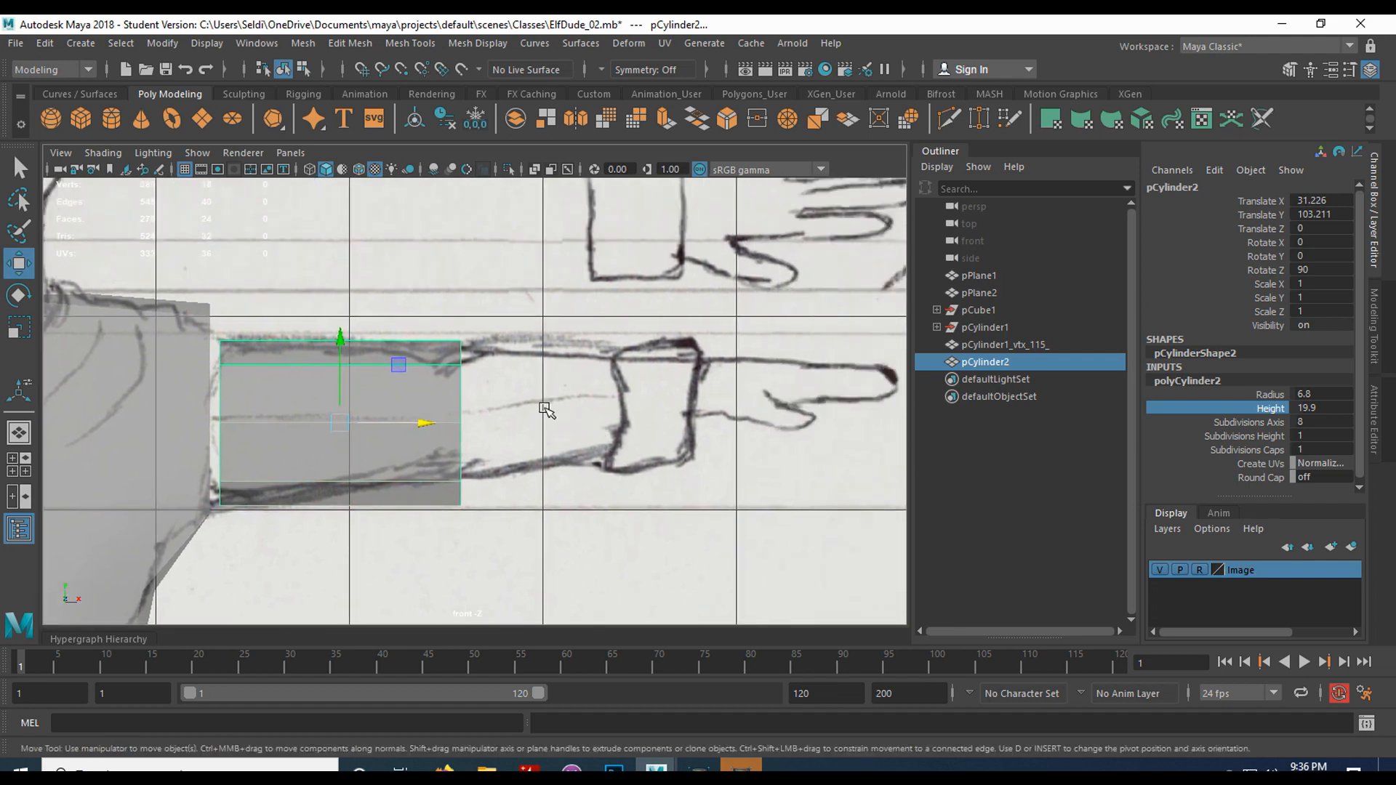
pyautogui.press('space')
pyautogui.press('space')
pyautogui.scroll(-2, 614, 401)
pyautogui.keyDown('alt'); pyautogui.moveTo(561, 265); pyautogui.dragTo(575, 545, button='middle'); pyautogui.keyUp('alt')
pyautogui.keyDown('alt'); pyautogui.moveTo(577, 225); pyautogui.dragTo(575, 553, button='middle'); pyautogui.keyUp('alt')
pyautogui.keyDown('alt'); pyautogui.moveTo(568, 342); pyautogui.dragTo(564, 492, button='middle'); pyautogui.keyUp('alt')
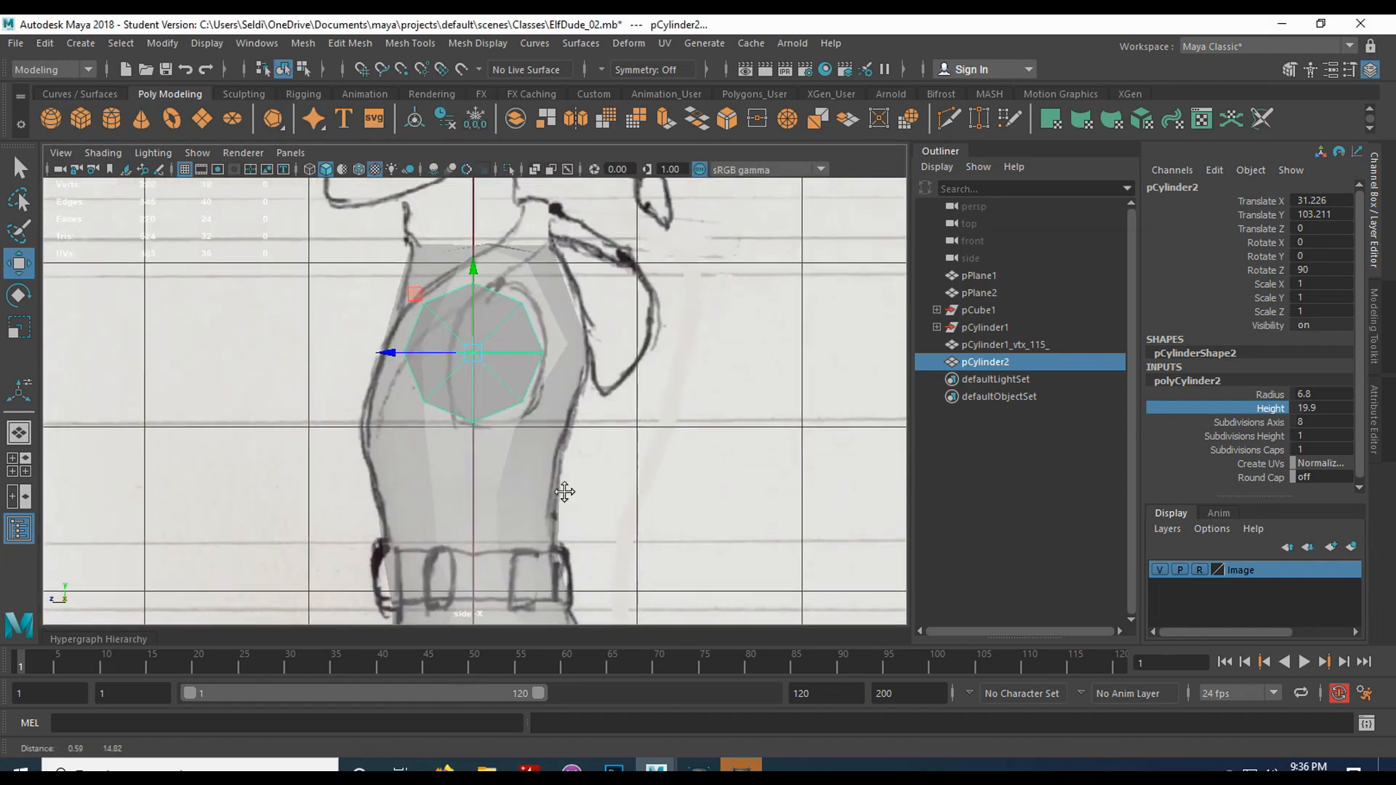
pyautogui.scroll(3, 564, 492)
pyautogui.keyDown('alt'); pyautogui.moveTo(583, 405); pyautogui.dragTo(581, 473, button='middle'); pyautogui.keyUp('alt')
pyautogui.scroll(2, 518, 342)
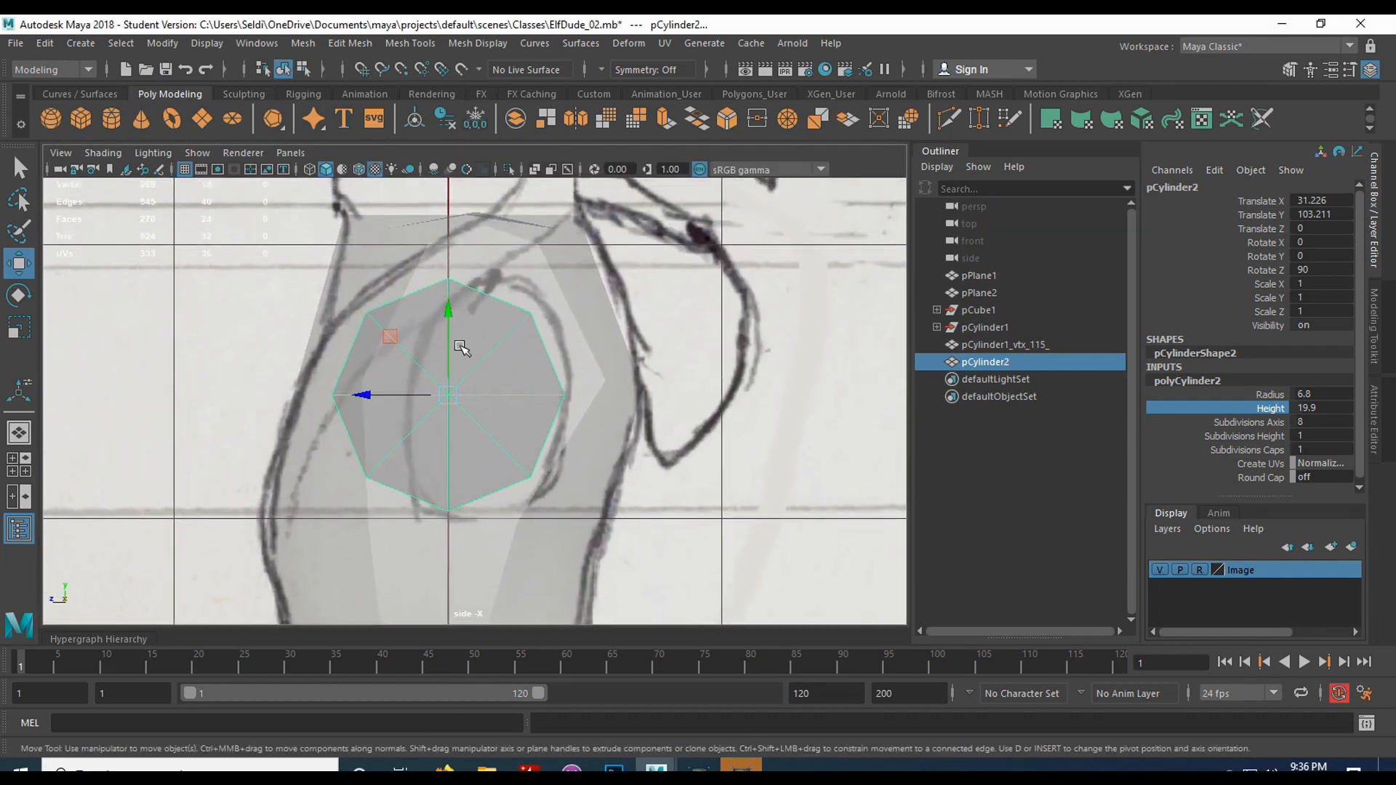
pyautogui.moveTo(361, 402); pyautogui.dragTo(401, 400)
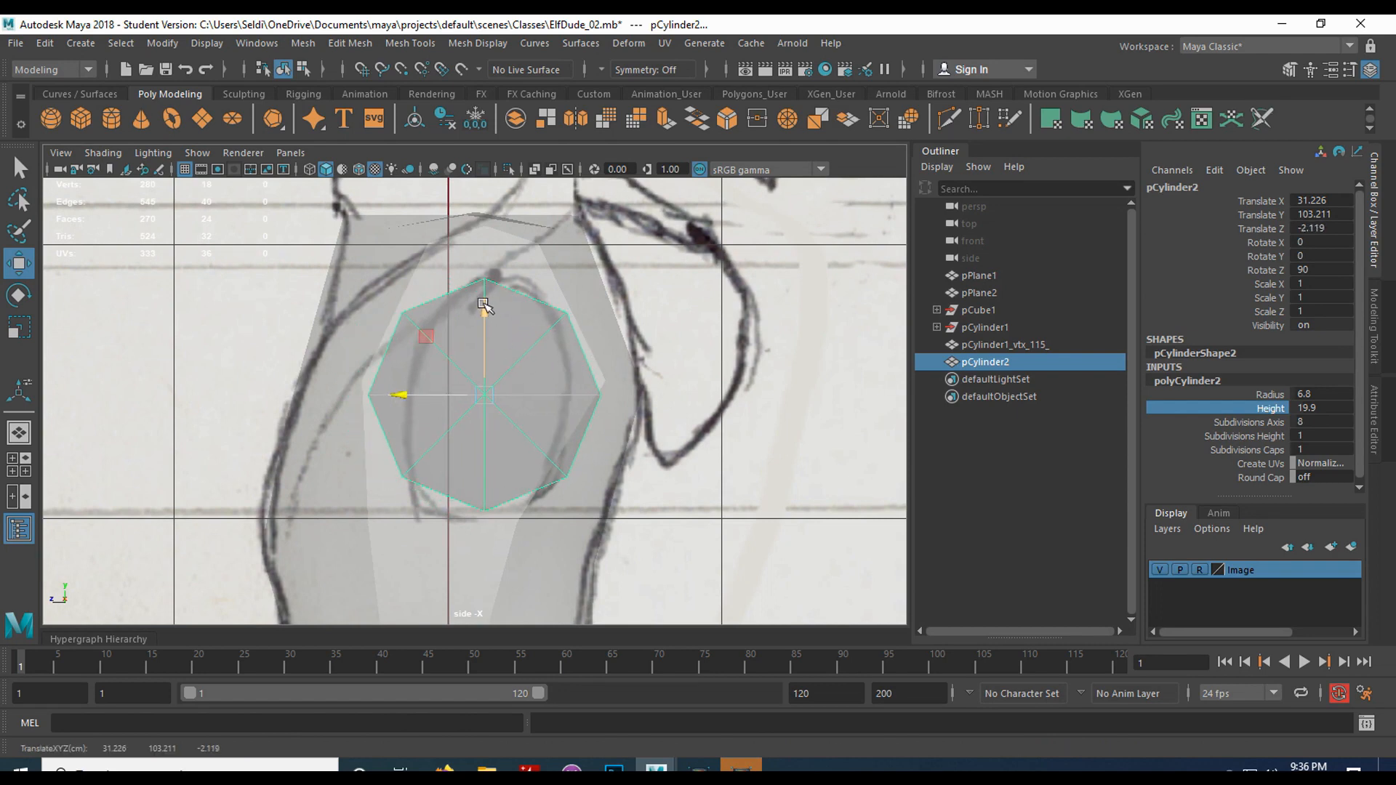
pyautogui.moveTo(483, 303); pyautogui.dragTo(482, 303)
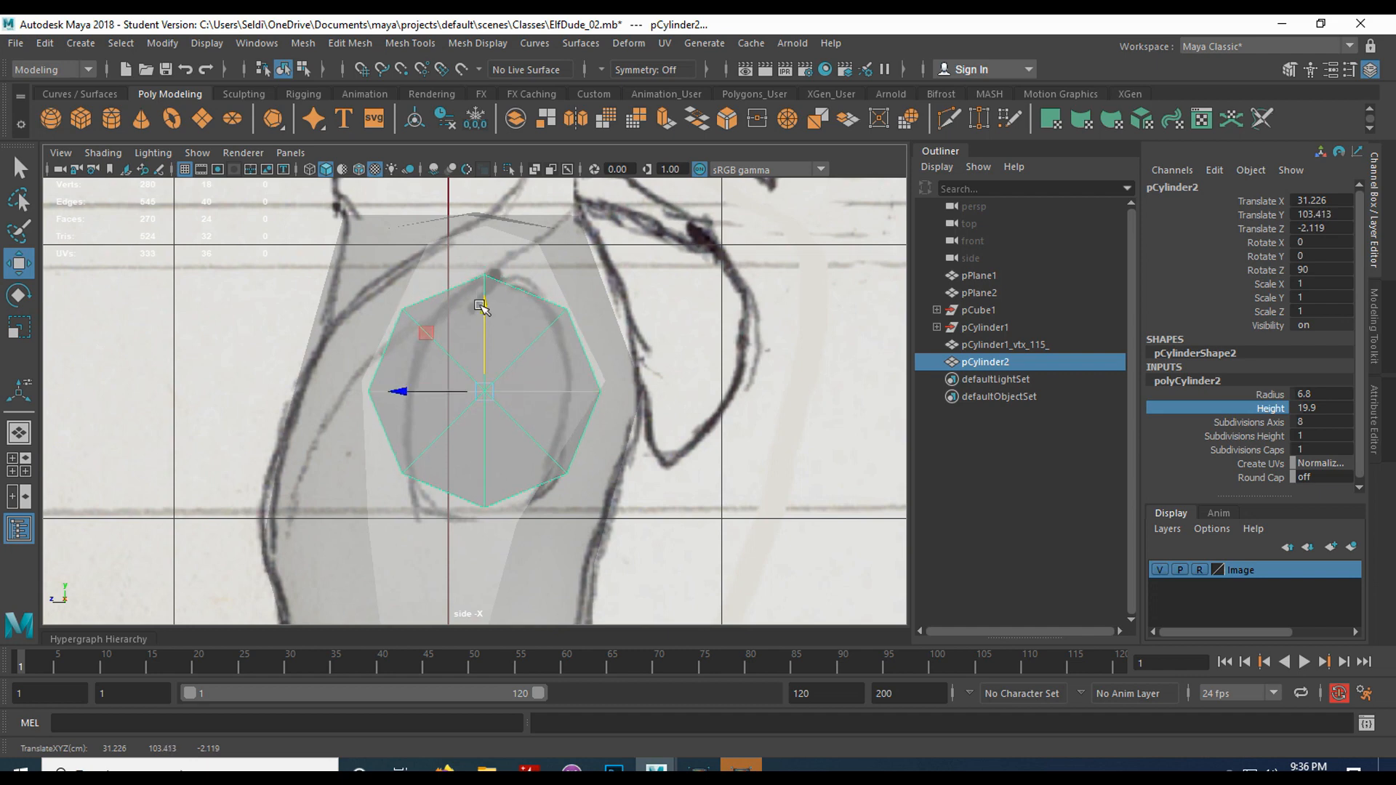
# Stretch the cylinder in the front view by moving its outer end vertices along X to the far edge of the drawn cuff
pyautogui.press('space')
pyautogui.press('space')
pyautogui.moveTo(499, 381); pyautogui.dragTo(416, 280, button='right')
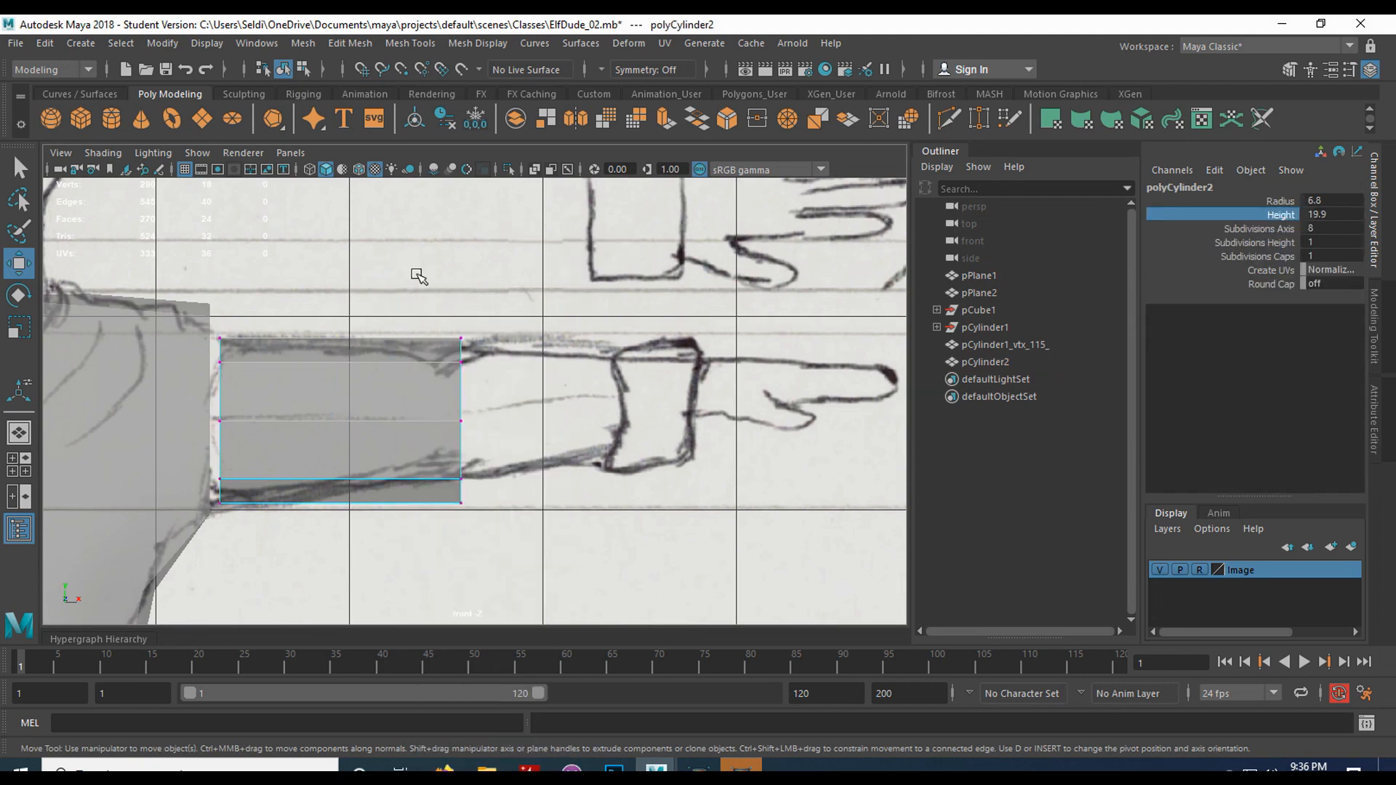
pyautogui.moveTo(414, 298); pyautogui.dragTo(527, 614)
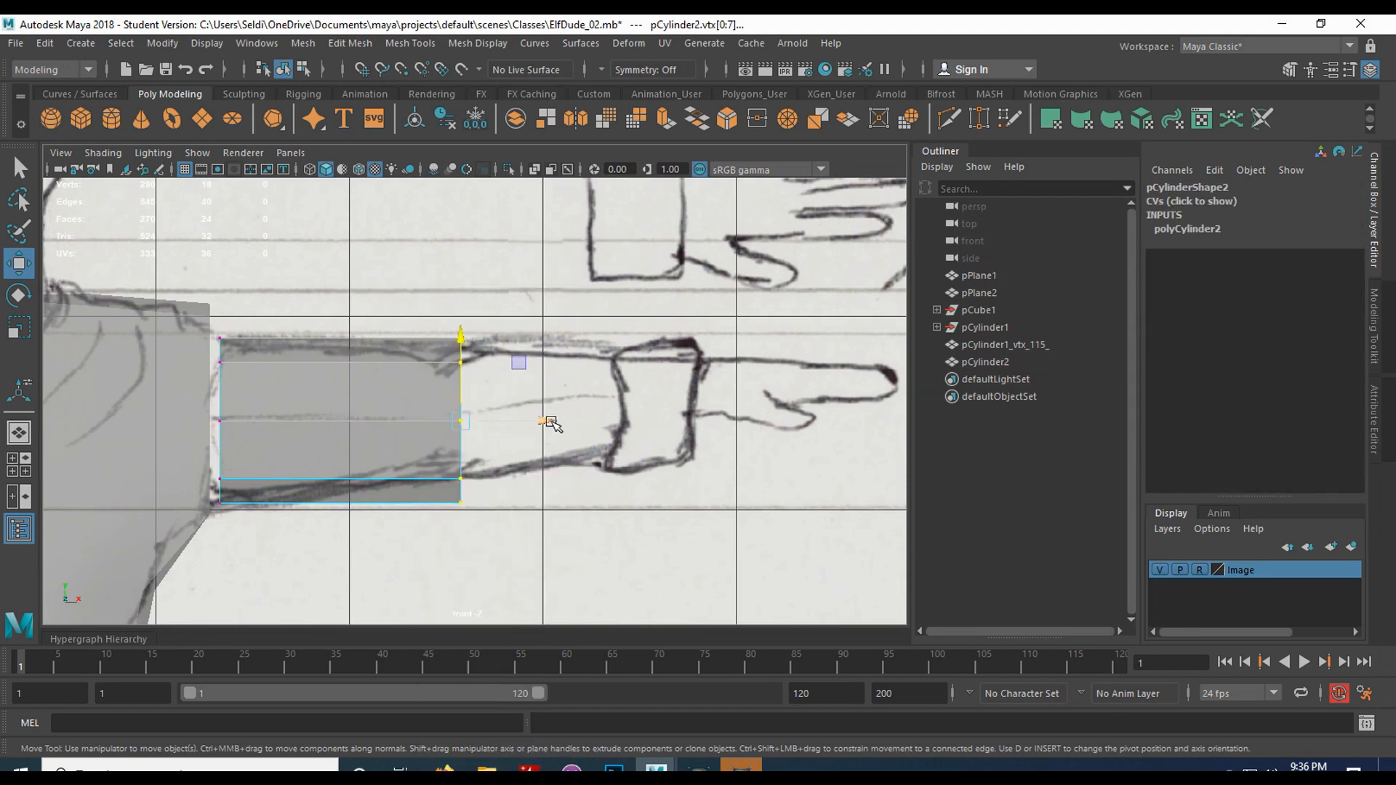
pyautogui.moveTo(546, 423); pyautogui.dragTo(777, 423)
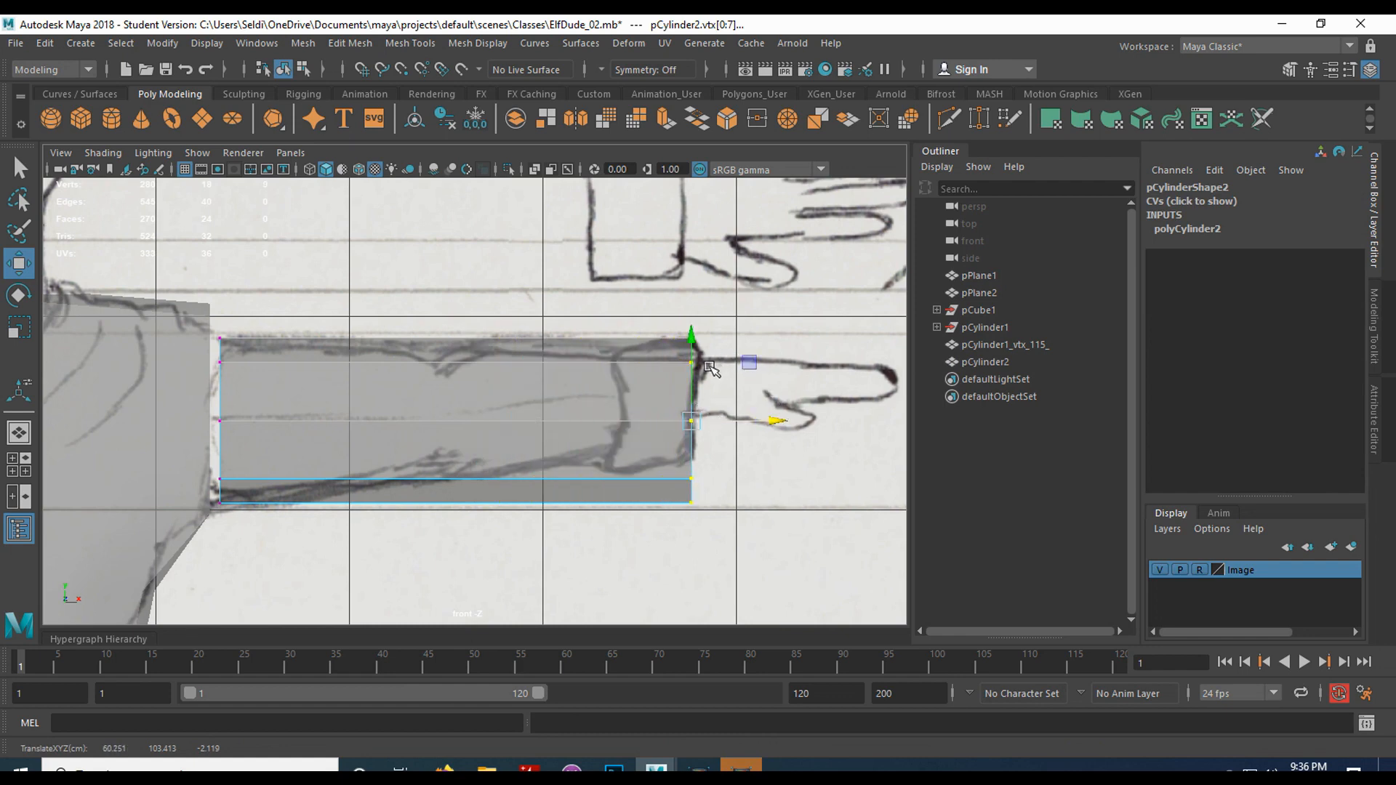
# Scale down the arm's outer end vertices to the drawn wrist width and raise them to about Y 105 in the front view
pyautogui.press('r')
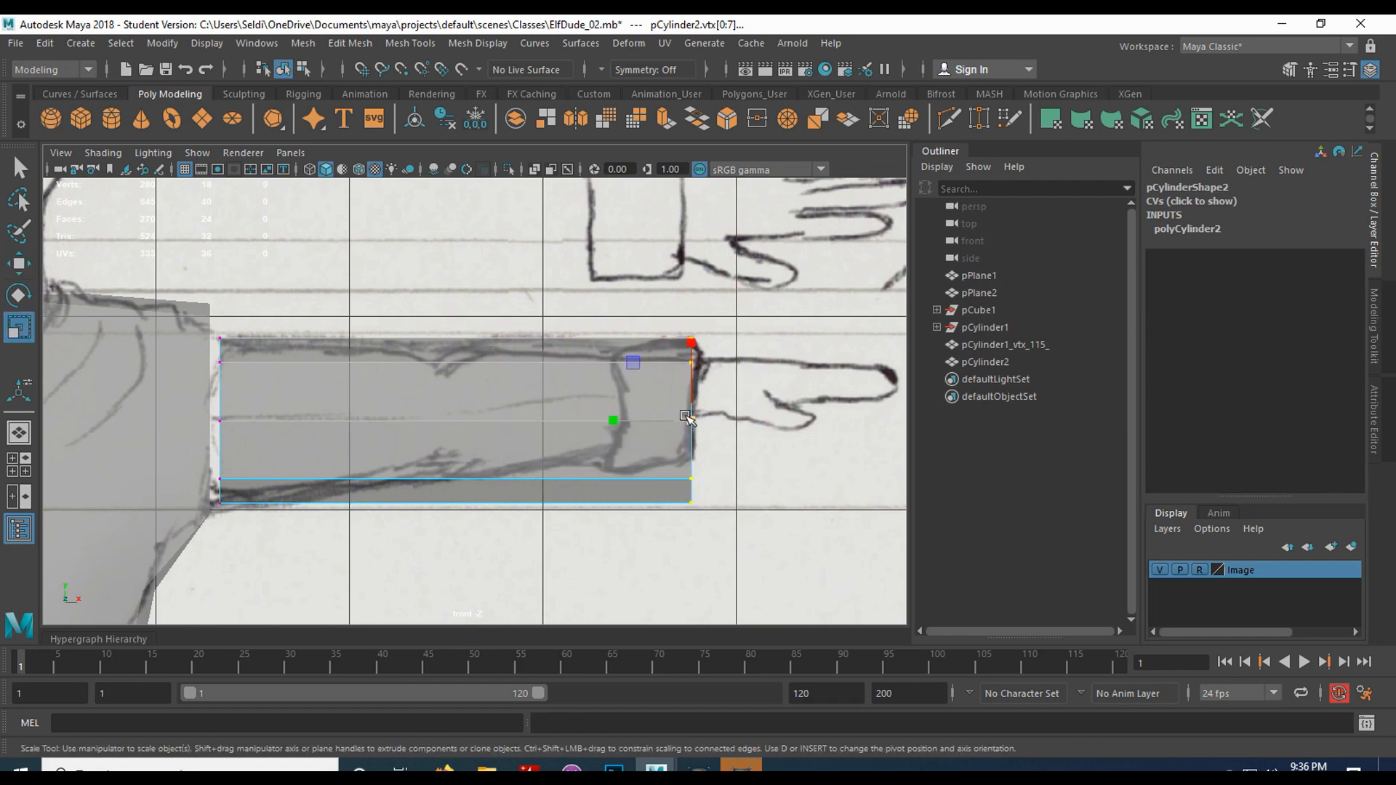
pyautogui.moveTo(692, 421); pyautogui.dragTo(644, 417)
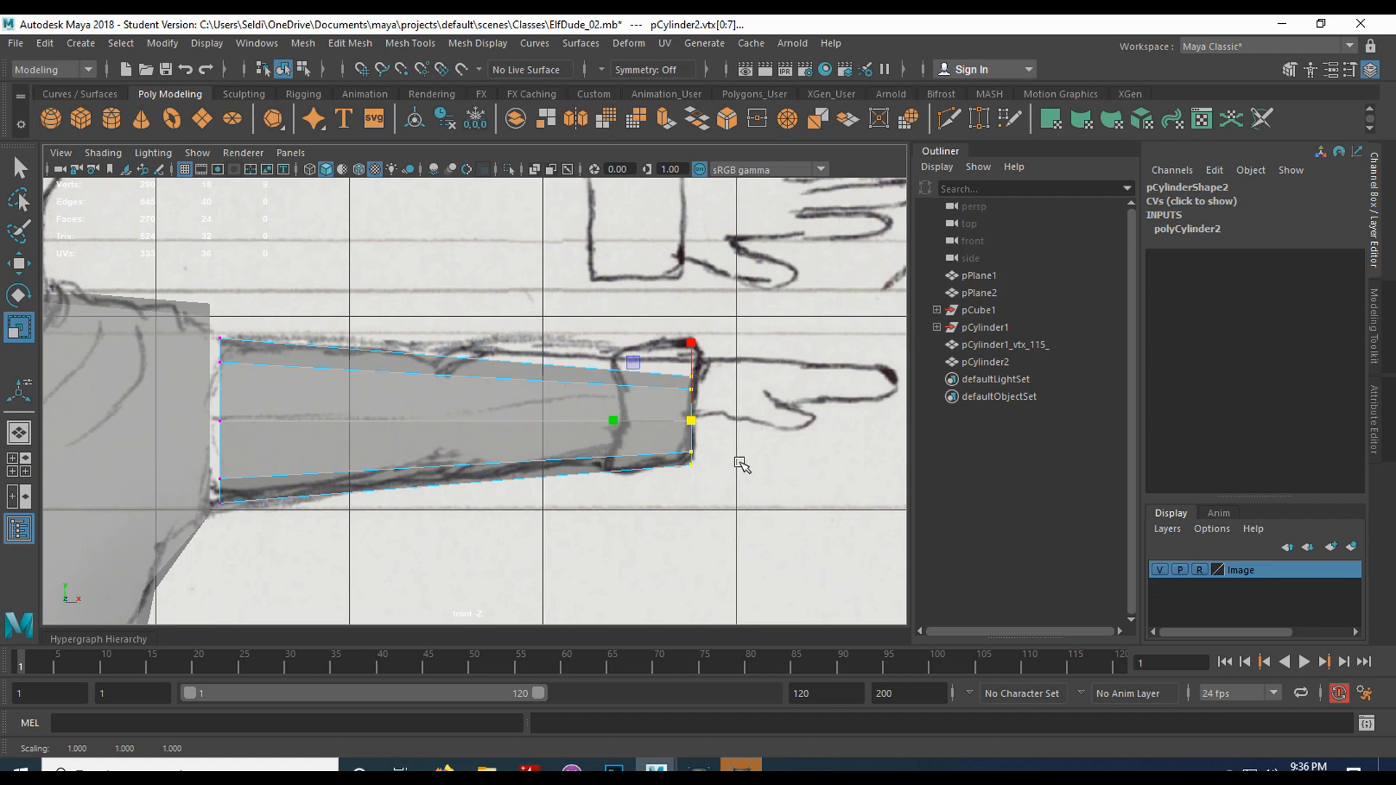
pyautogui.press('w')
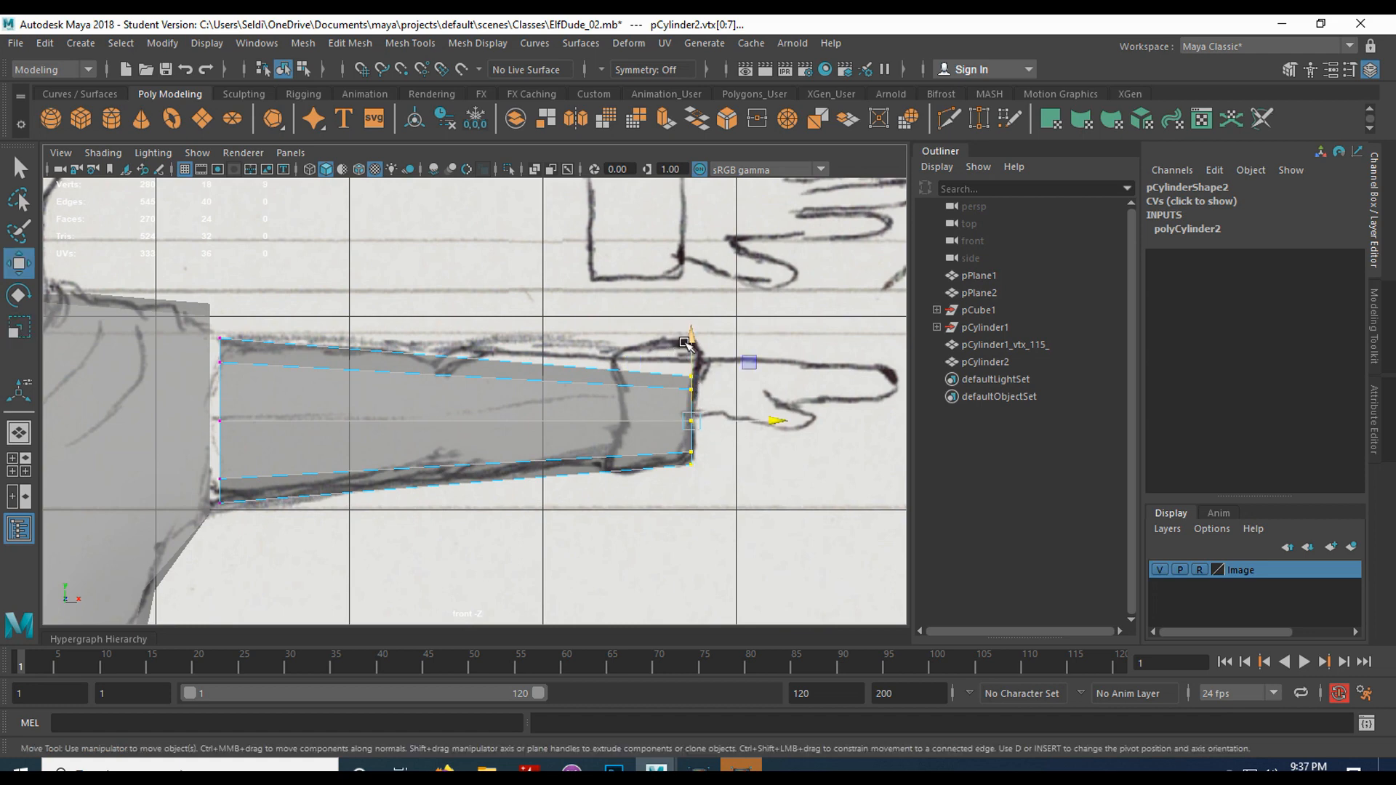
pyautogui.moveTo(686, 345); pyautogui.dragTo(690, 320)
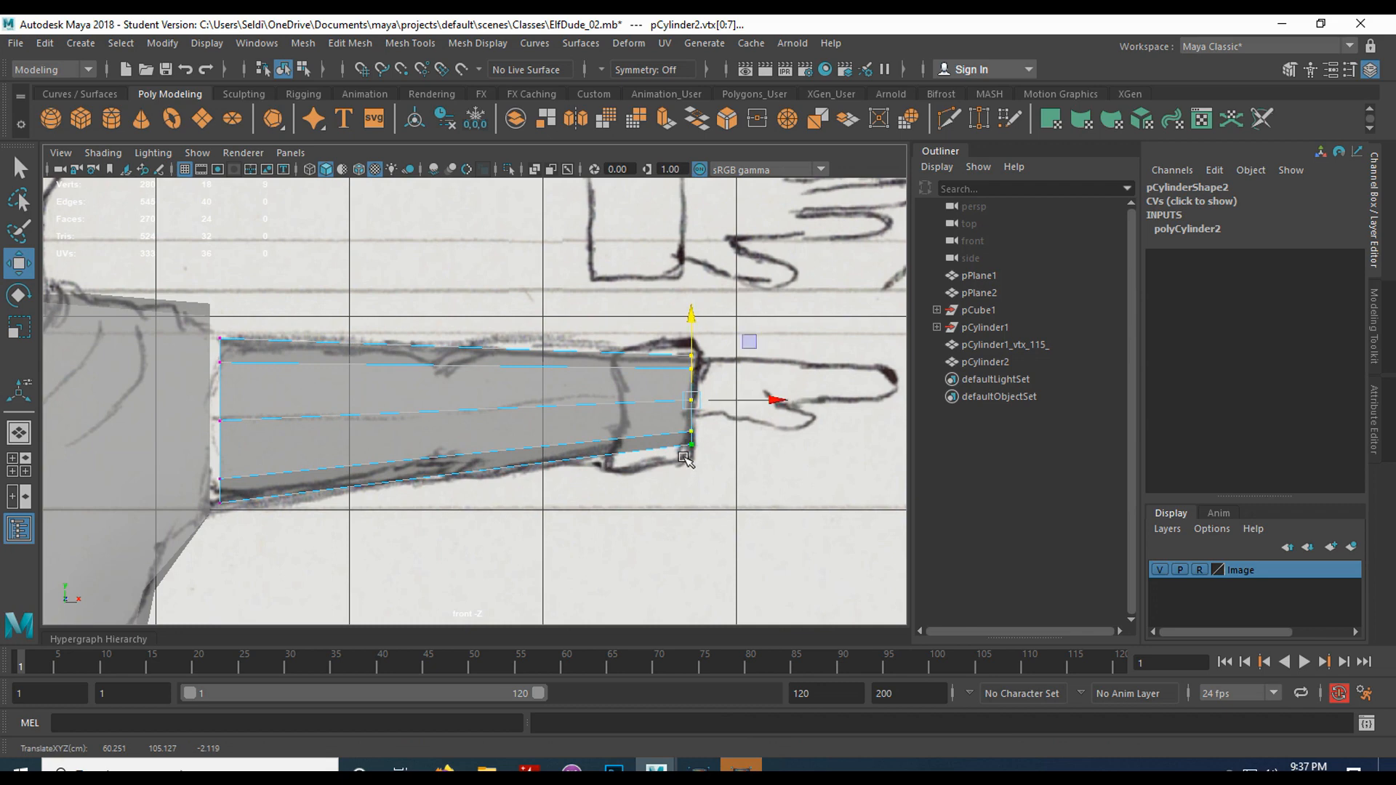
pyautogui.scroll(2, 687, 456)
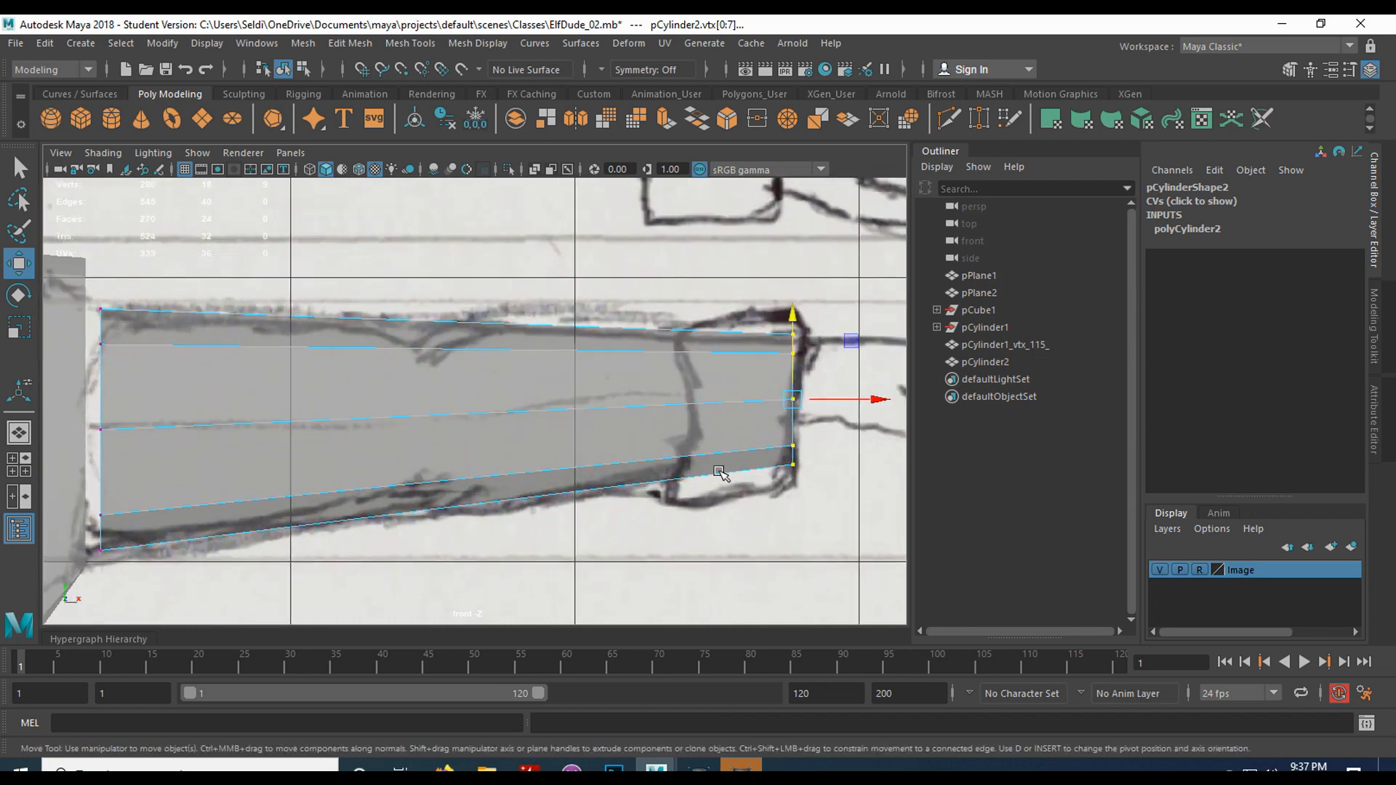
pyautogui.keyDown('alt'); pyautogui.moveTo(738, 438); pyautogui.dragTo(611, 455, button='middle'); pyautogui.keyUp('alt')
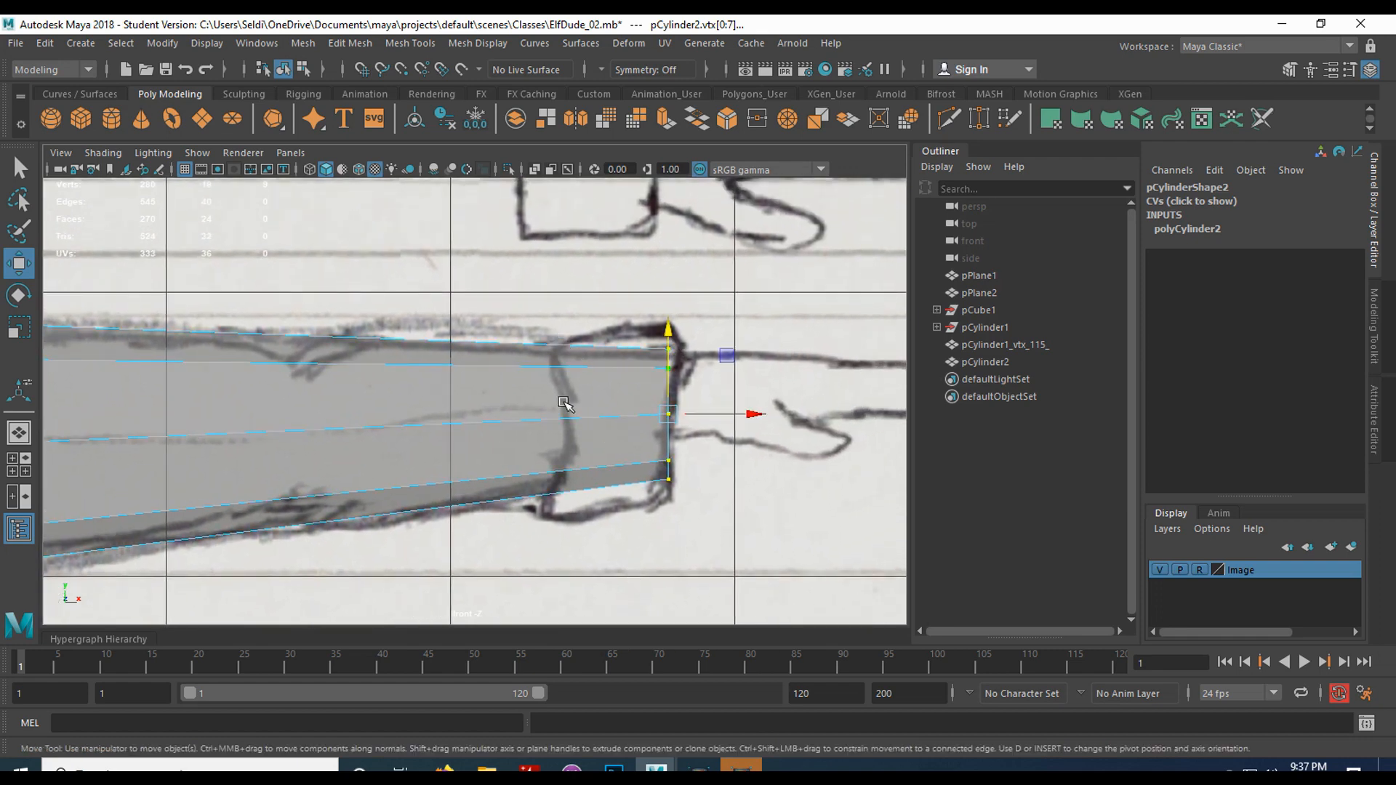
pyautogui.moveTo(668, 338); pyautogui.dragTo(668, 339)
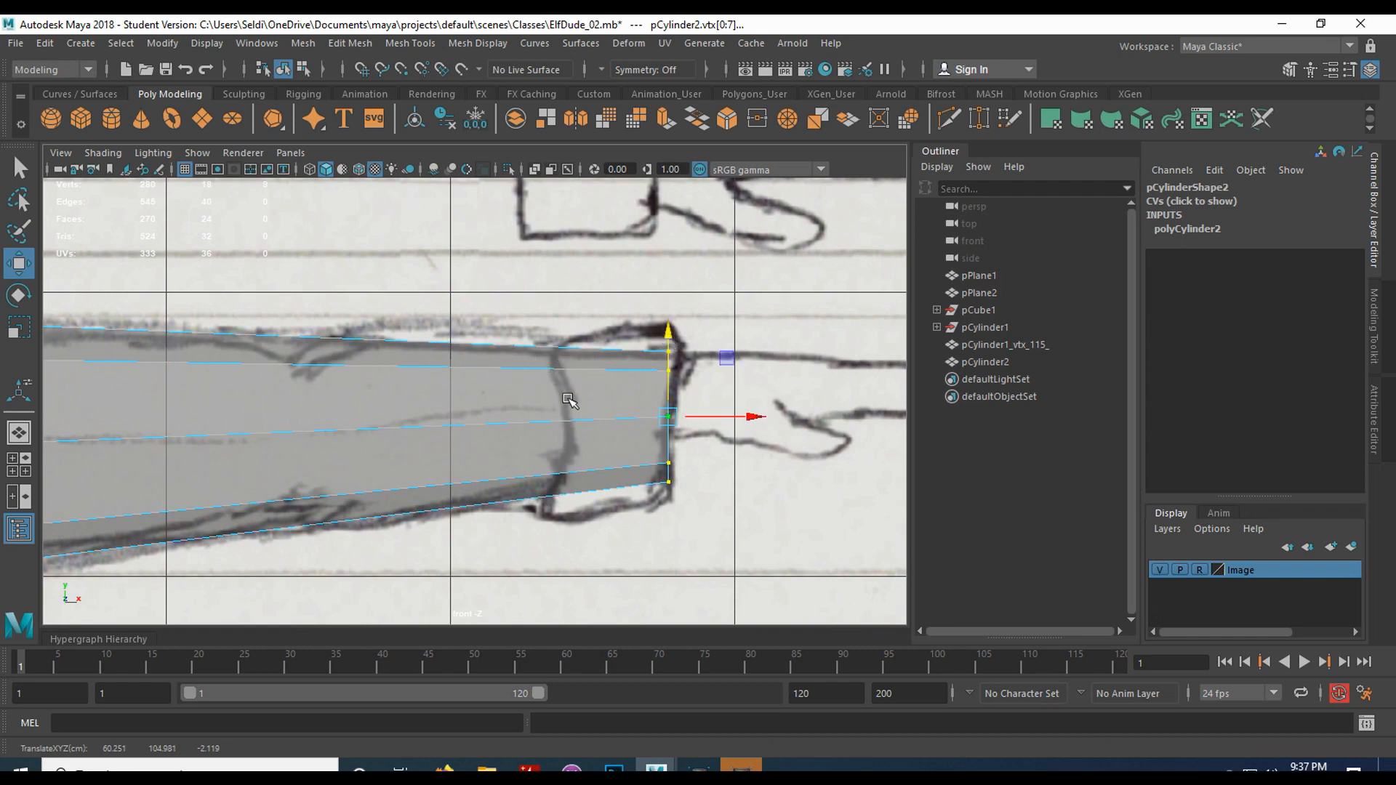
# Insert three edge loops around the elbow: one at the drawn crease and one on each side of it
pyautogui.keyDown('alt'); pyautogui.moveTo(459, 396); pyautogui.dragTo(672, 378, button='middle'); pyautogui.keyUp('alt')
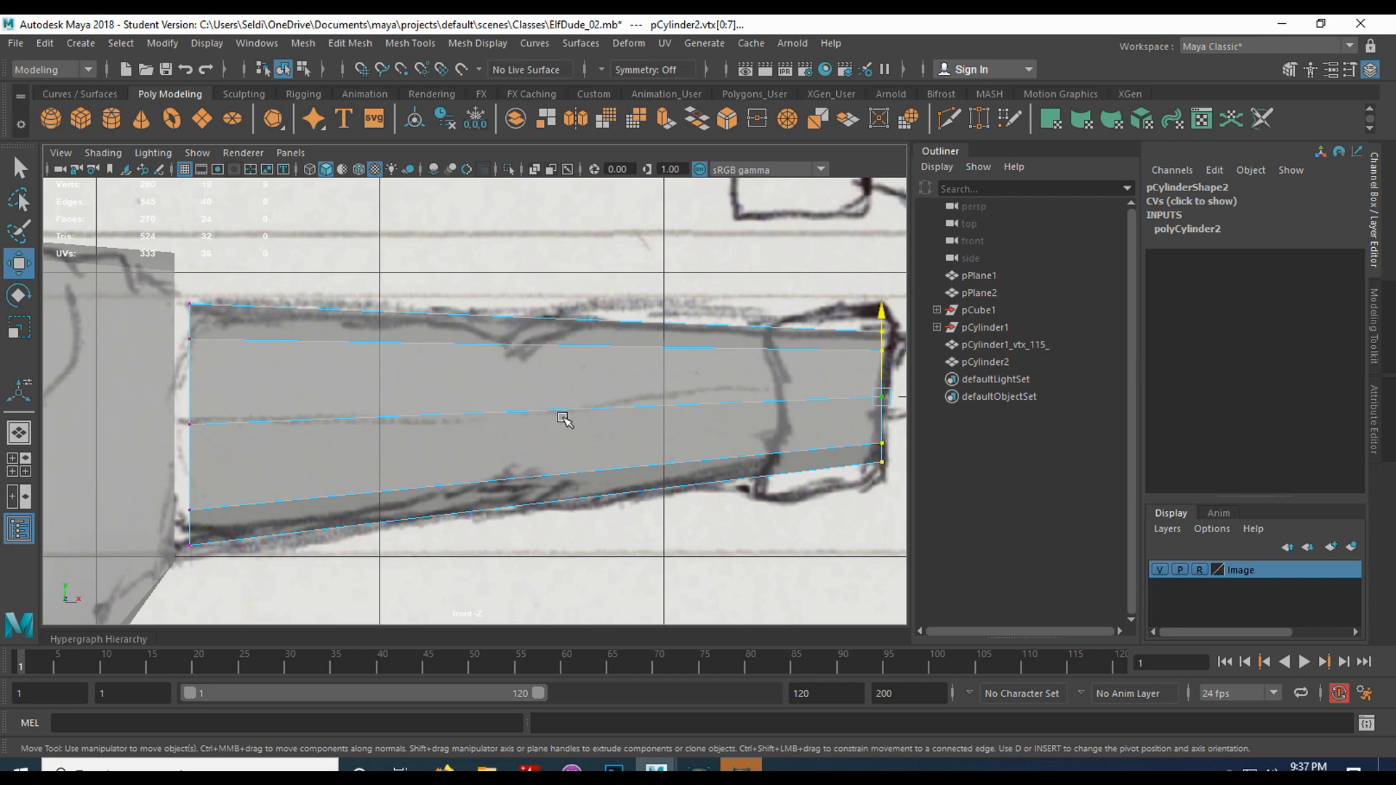
pyautogui.click(410, 43)
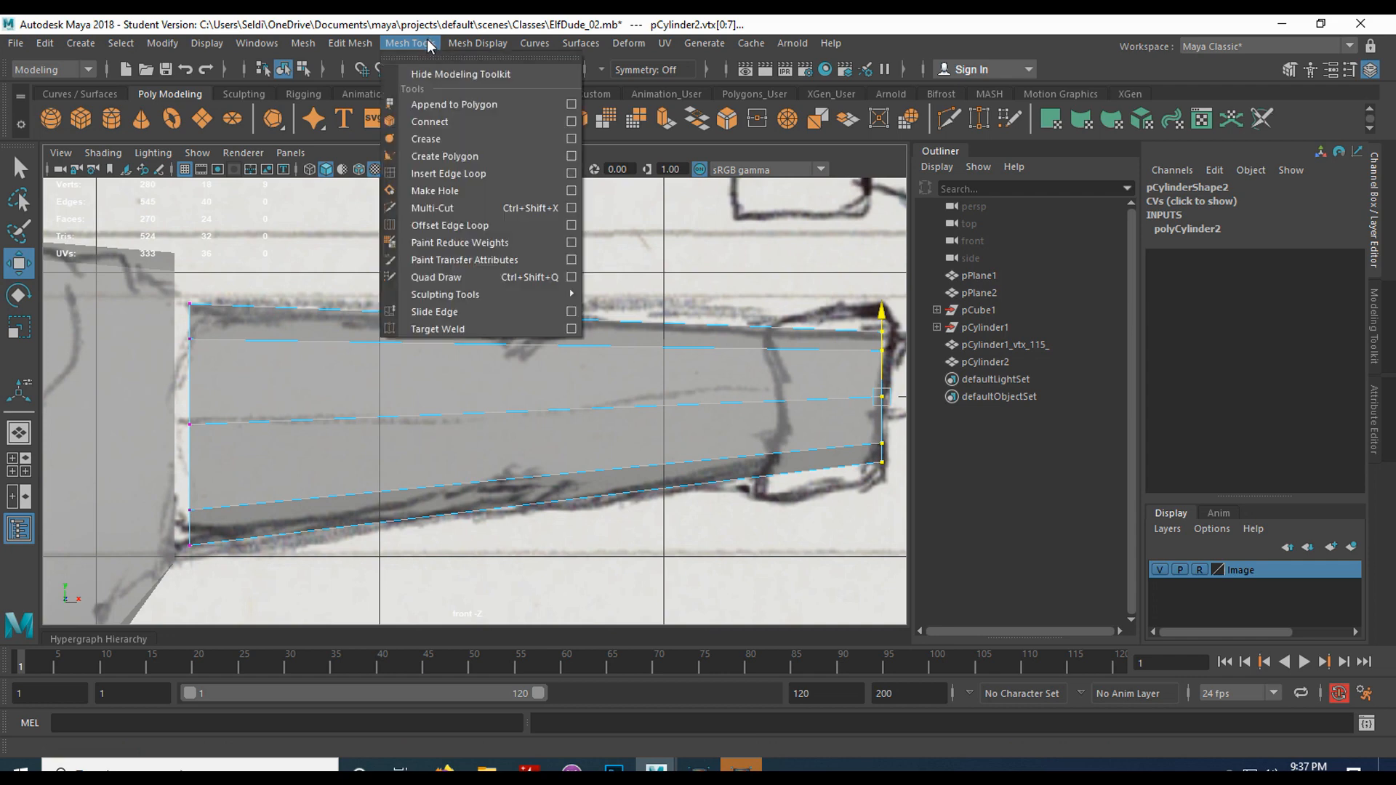
pyautogui.click(451, 172)
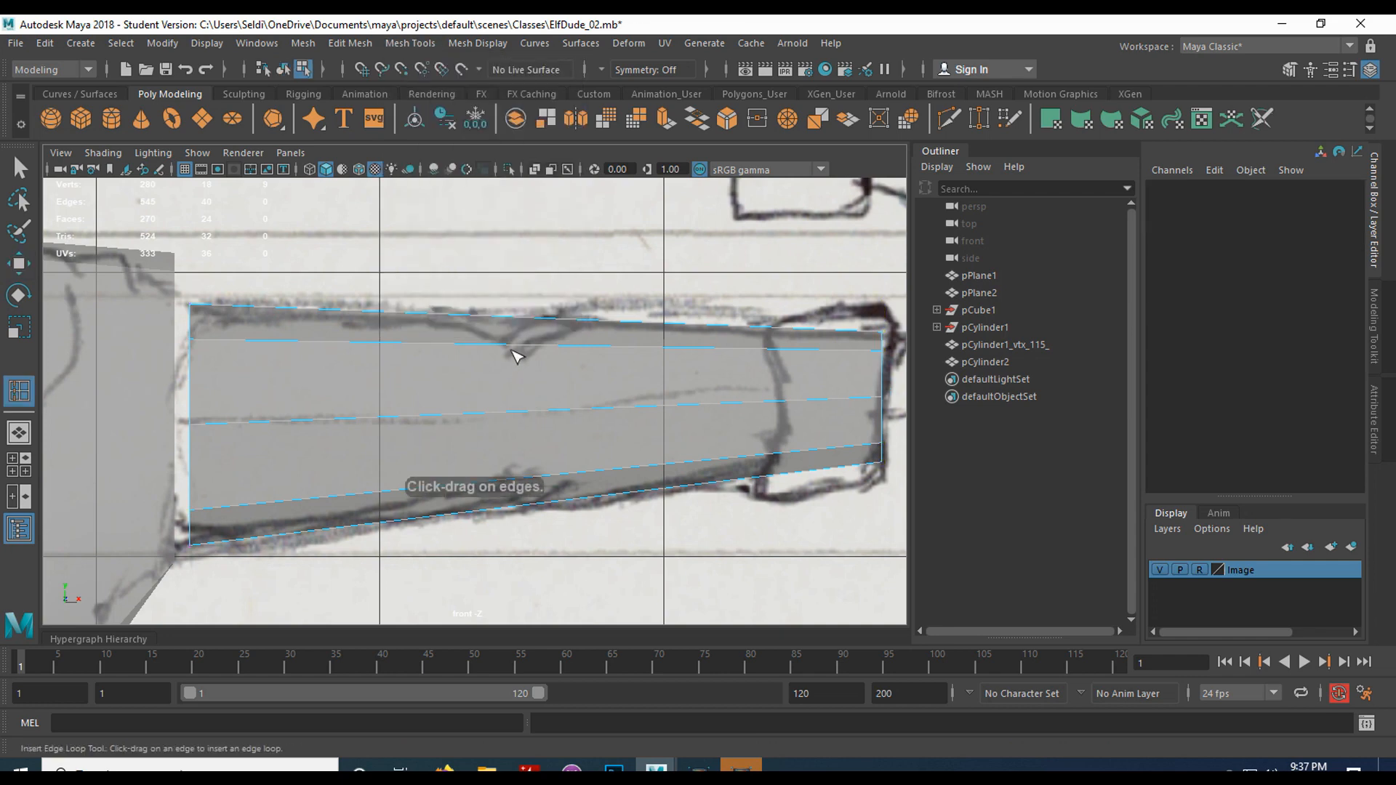
pyautogui.moveTo(519, 345); pyautogui.dragTo(520, 344)
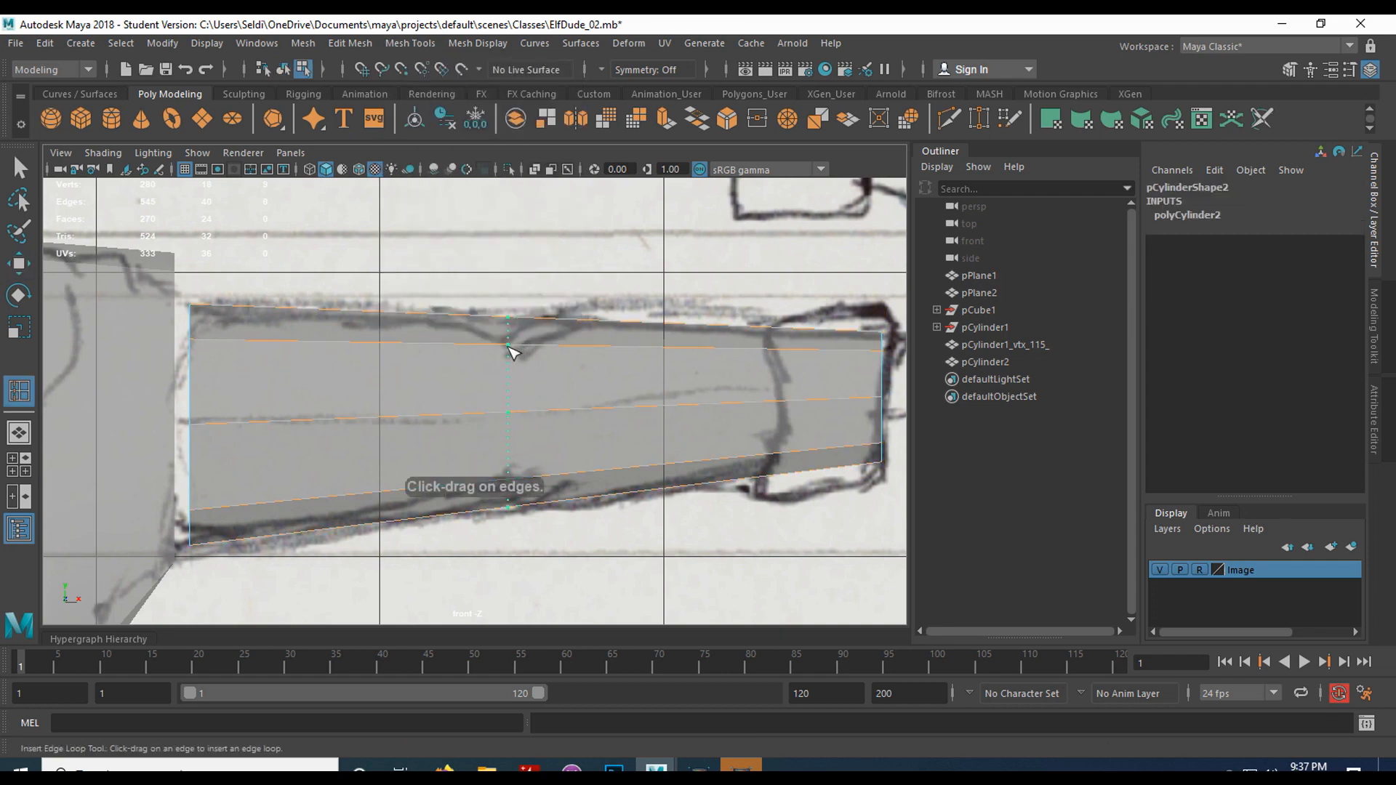
pyautogui.moveTo(514, 354); pyautogui.dragTo(568, 351)
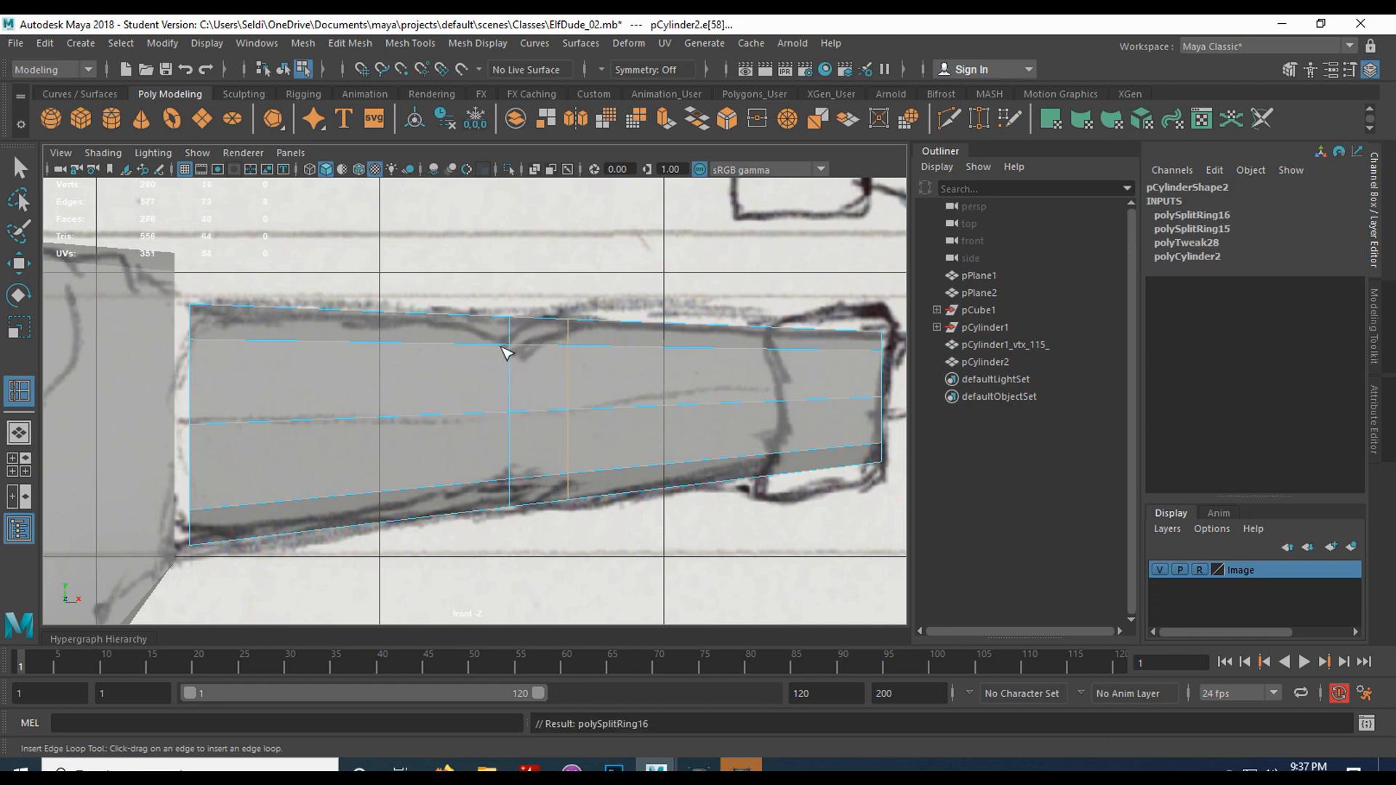
pyautogui.moveTo(443, 343); pyautogui.dragTo(451, 350)
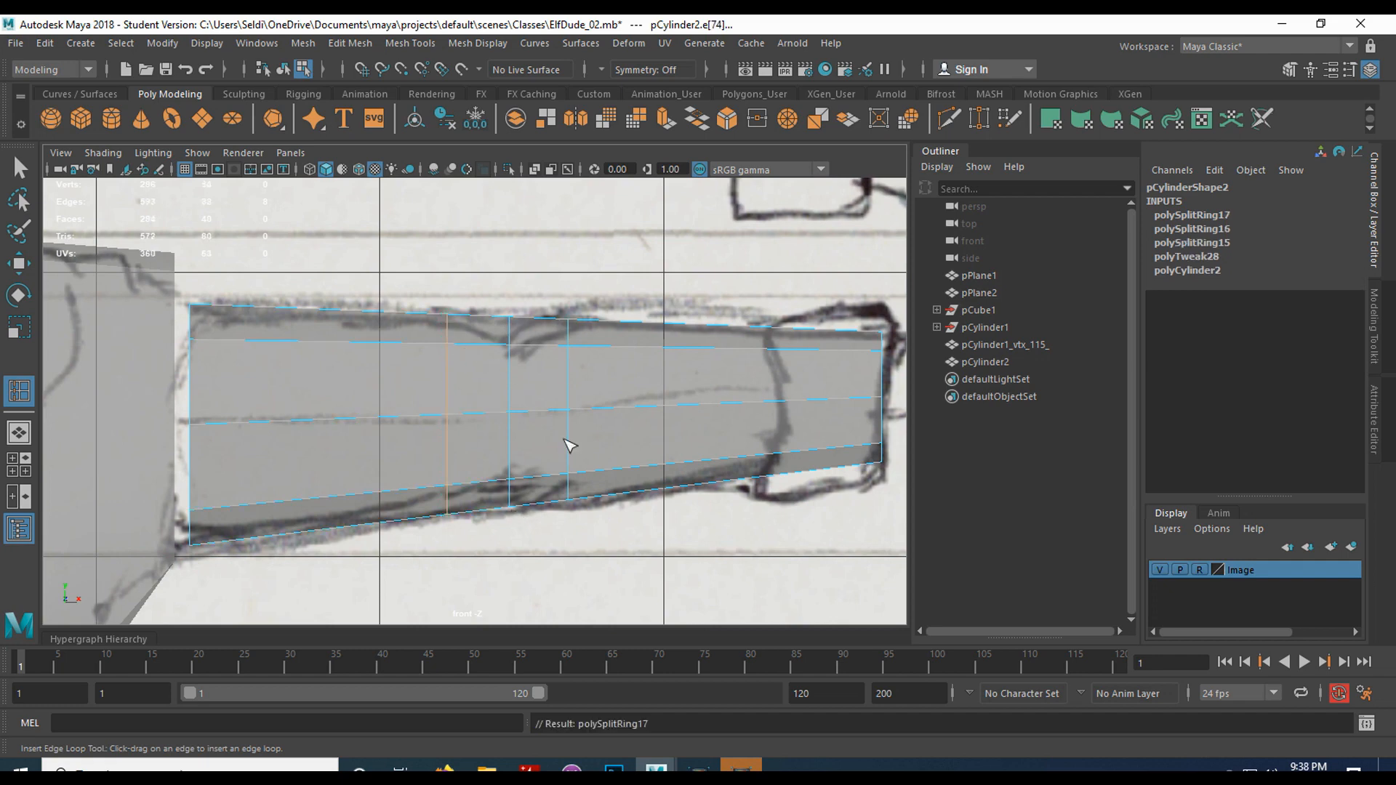
# Scale the middle elbow loop's vertices to about 0.92 in Y and Z and move them to about Y 103.9 at the drawn crease
pyautogui.press('q')
pyautogui.moveTo(548, 280); pyautogui.dragTo(473, 278, button='right')
pyautogui.moveTo(491, 298); pyautogui.dragTo(542, 565)
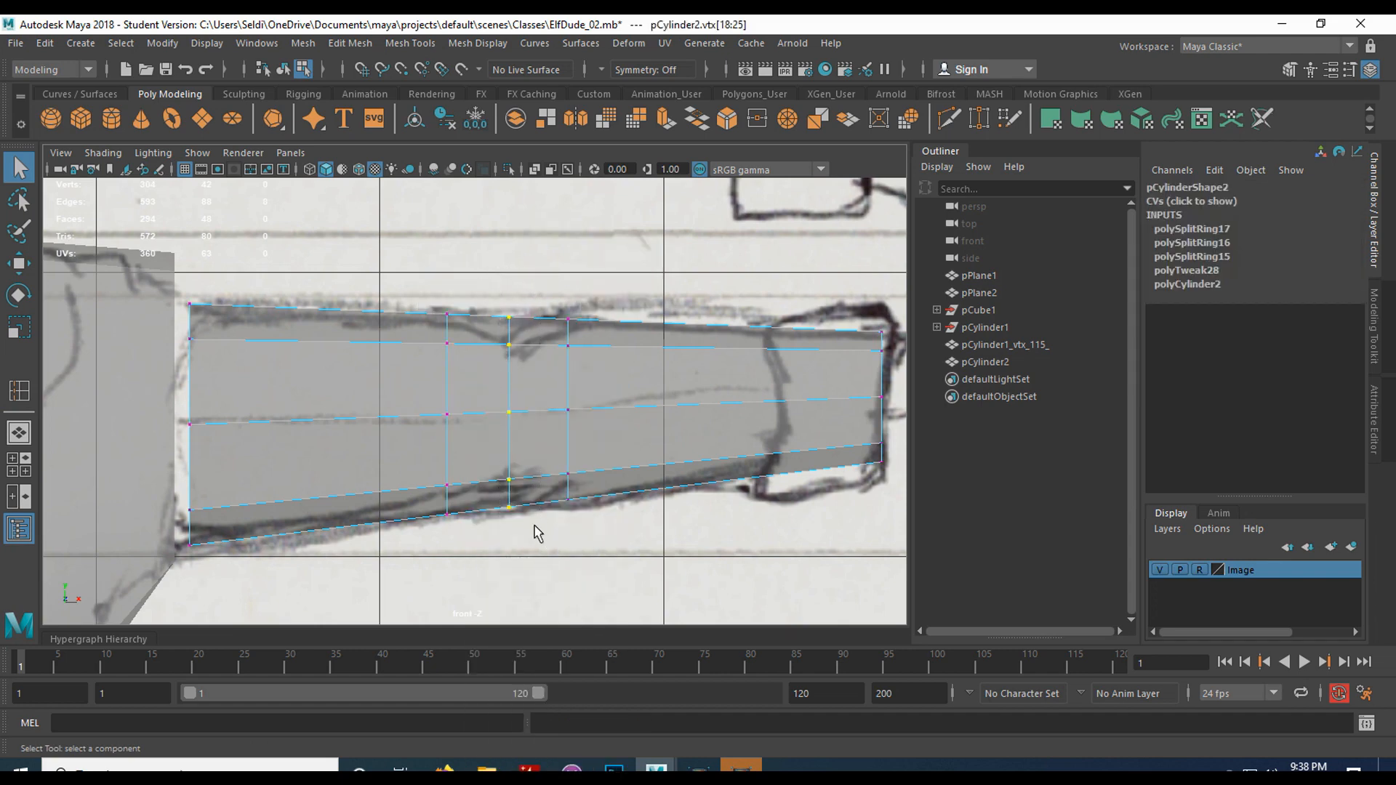
pyautogui.press('r')
pyautogui.scroll(3, 501, 476)
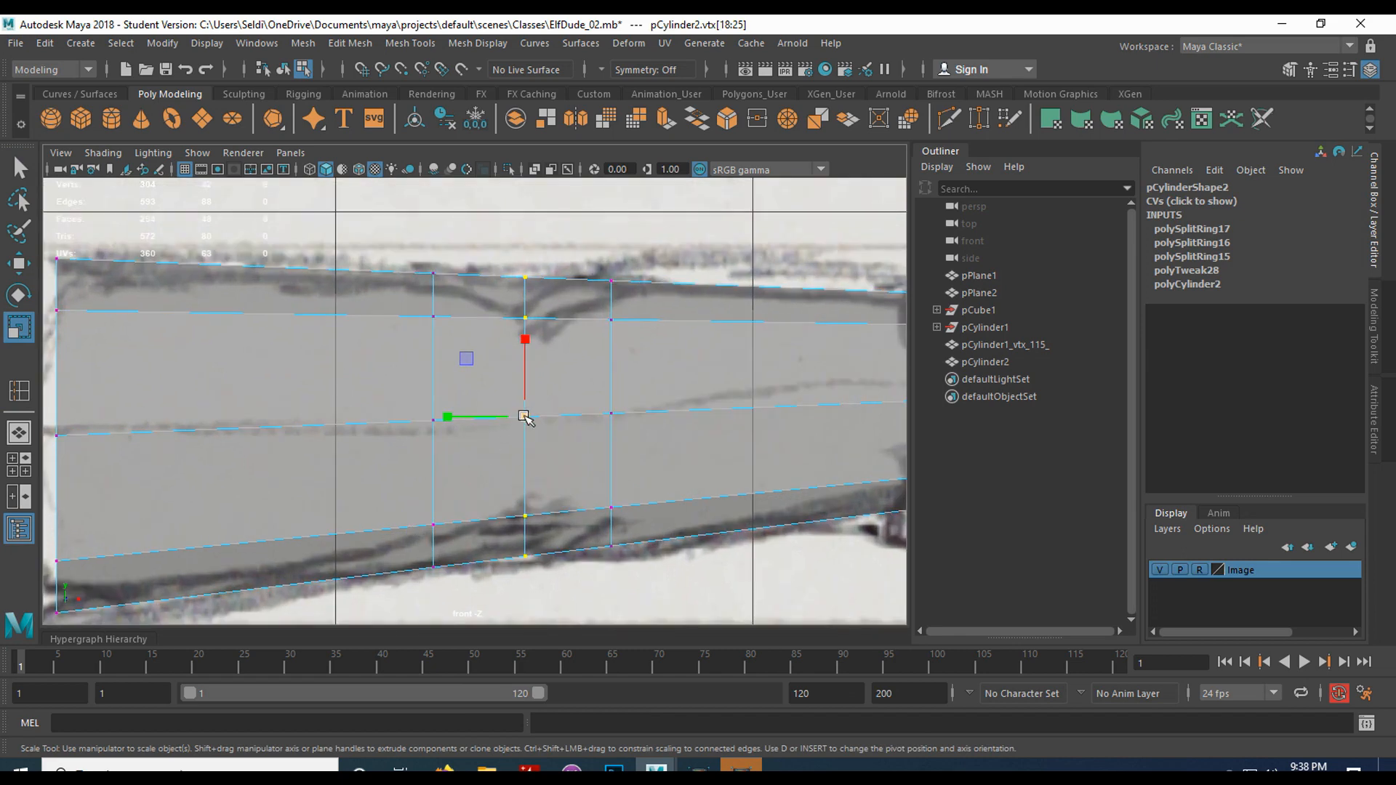
pyautogui.moveTo(523, 414); pyautogui.dragTo(508, 413)
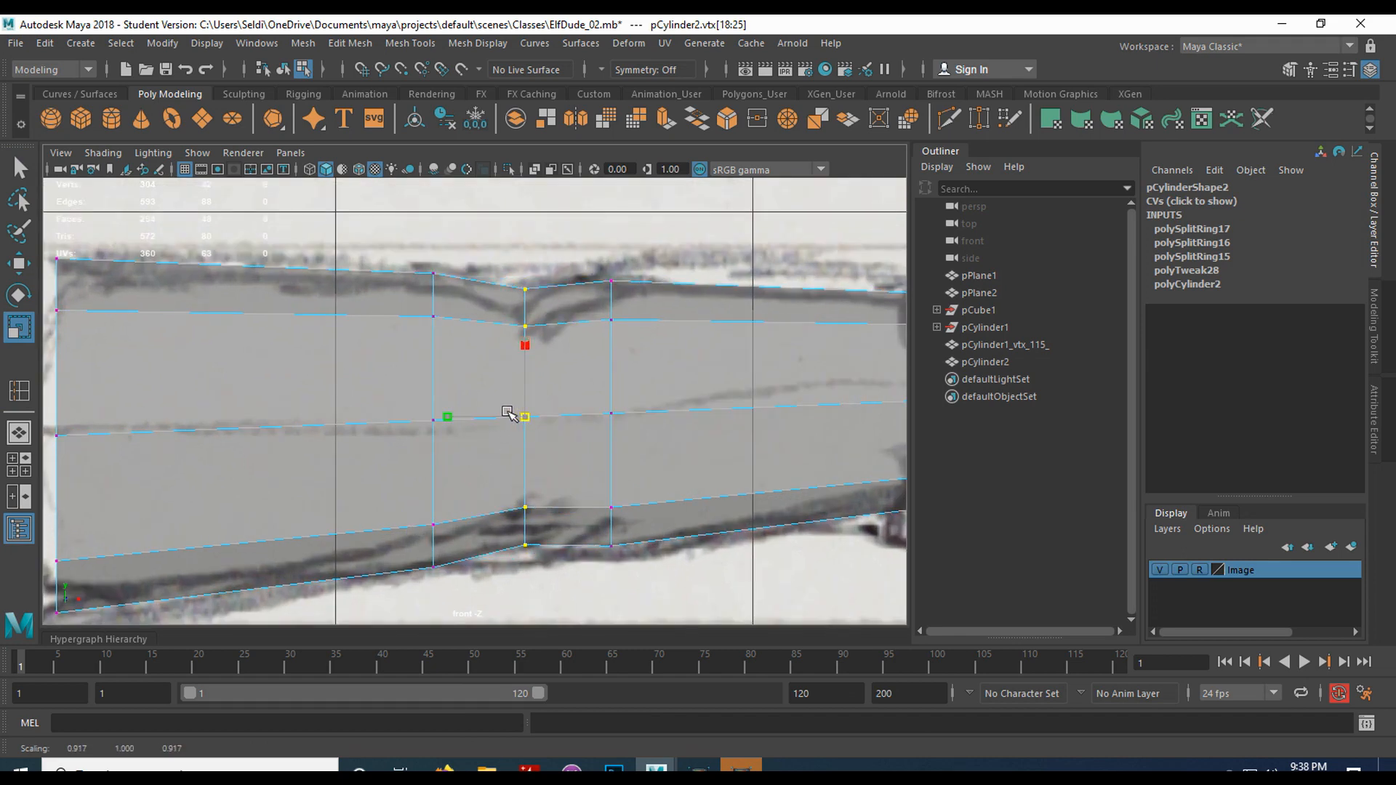
pyautogui.press('w')
pyautogui.moveTo(522, 336); pyautogui.dragTo(522, 339)
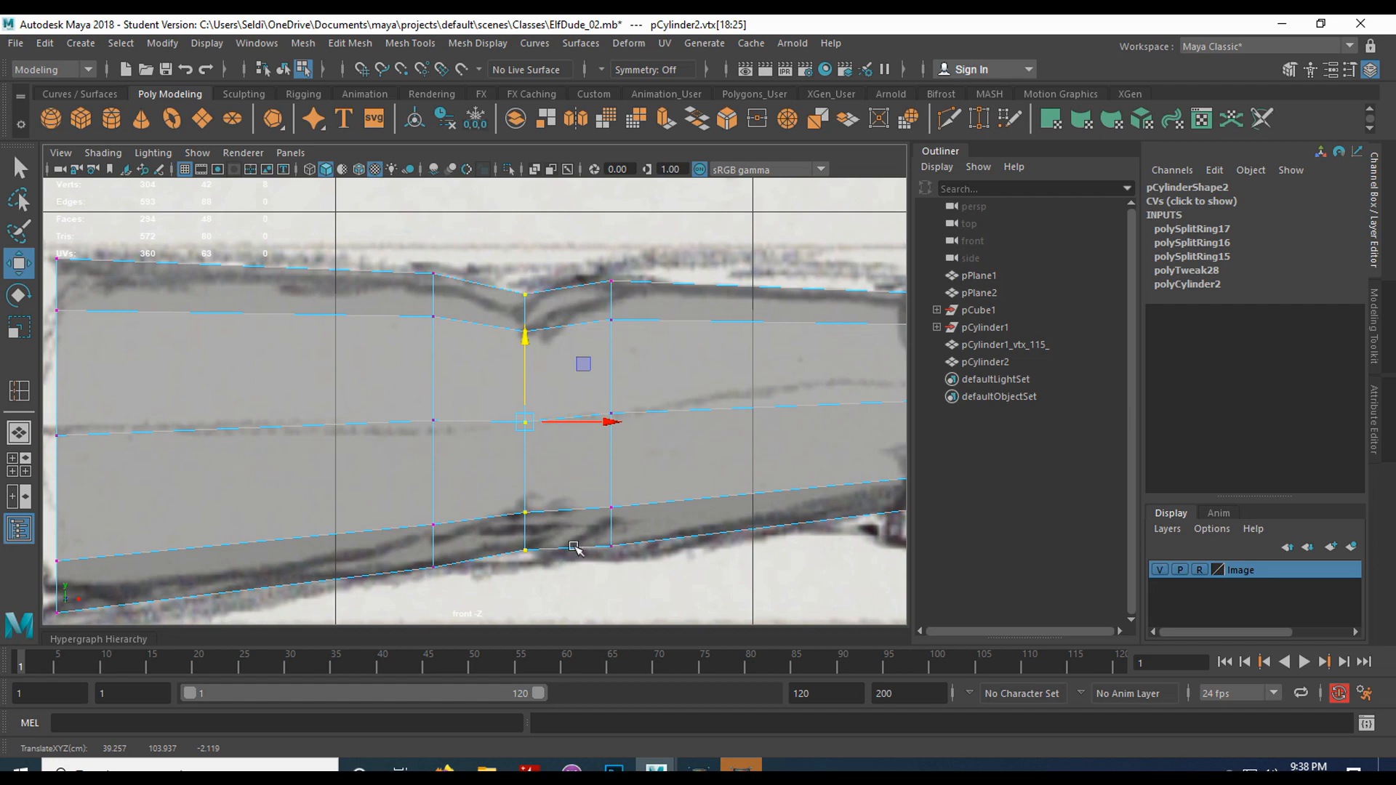
# Move the forearm-side elbow loop to about X 42.3, and lower the shoulder-side loop to about Y 103.8, scaling it to 0.95
pyautogui.moveTo(565, 246); pyautogui.dragTo(703, 591)
pyautogui.moveTo(693, 413); pyautogui.dragTo(686, 413)
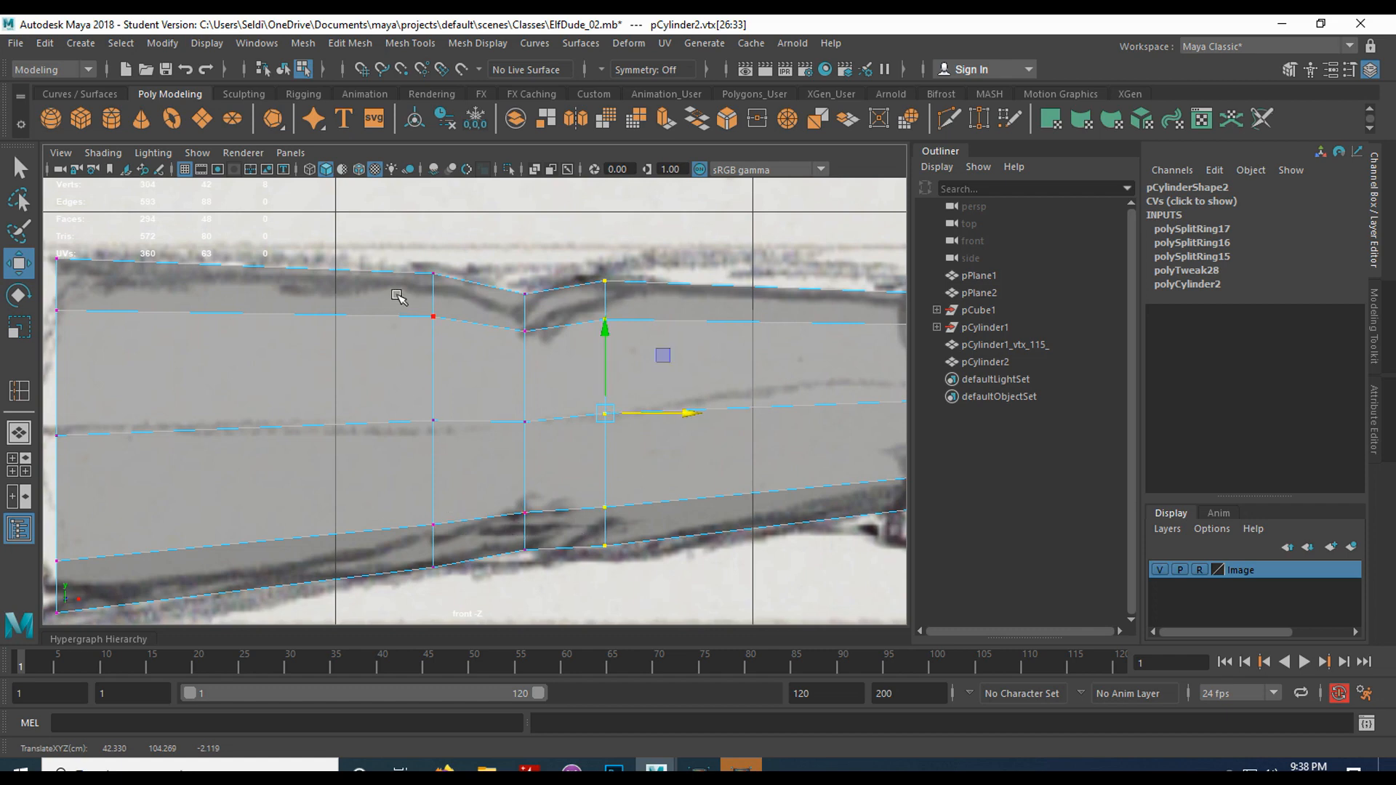
pyautogui.moveTo(399, 255); pyautogui.dragTo(483, 577)
pyautogui.moveTo(438, 345)
pyautogui.mouseDown()
pyautogui.moveTo(436, 408)
pyautogui.moveTo(432, 350)
pyautogui.mouseUp()
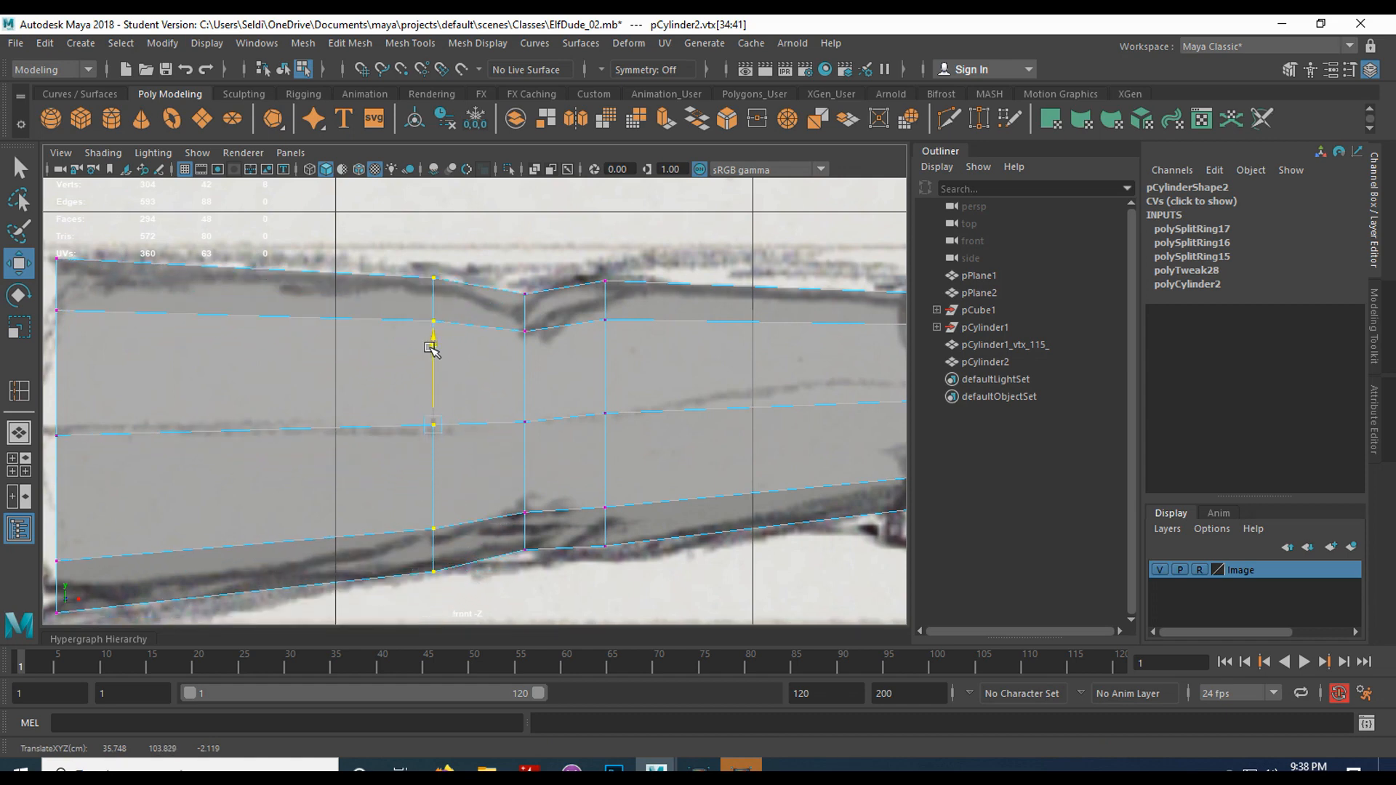
pyautogui.press('r')
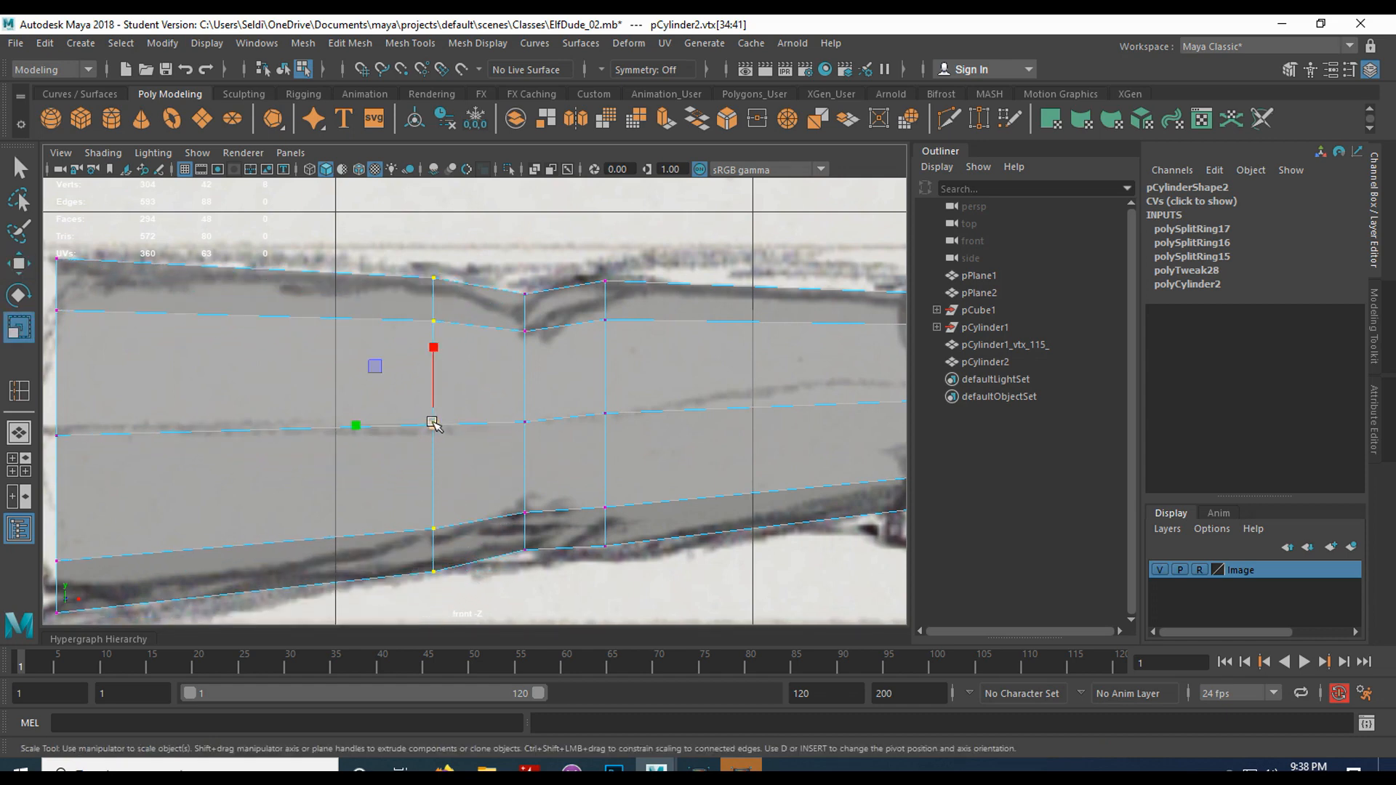
pyautogui.moveTo(432, 422); pyautogui.dragTo(425, 422)
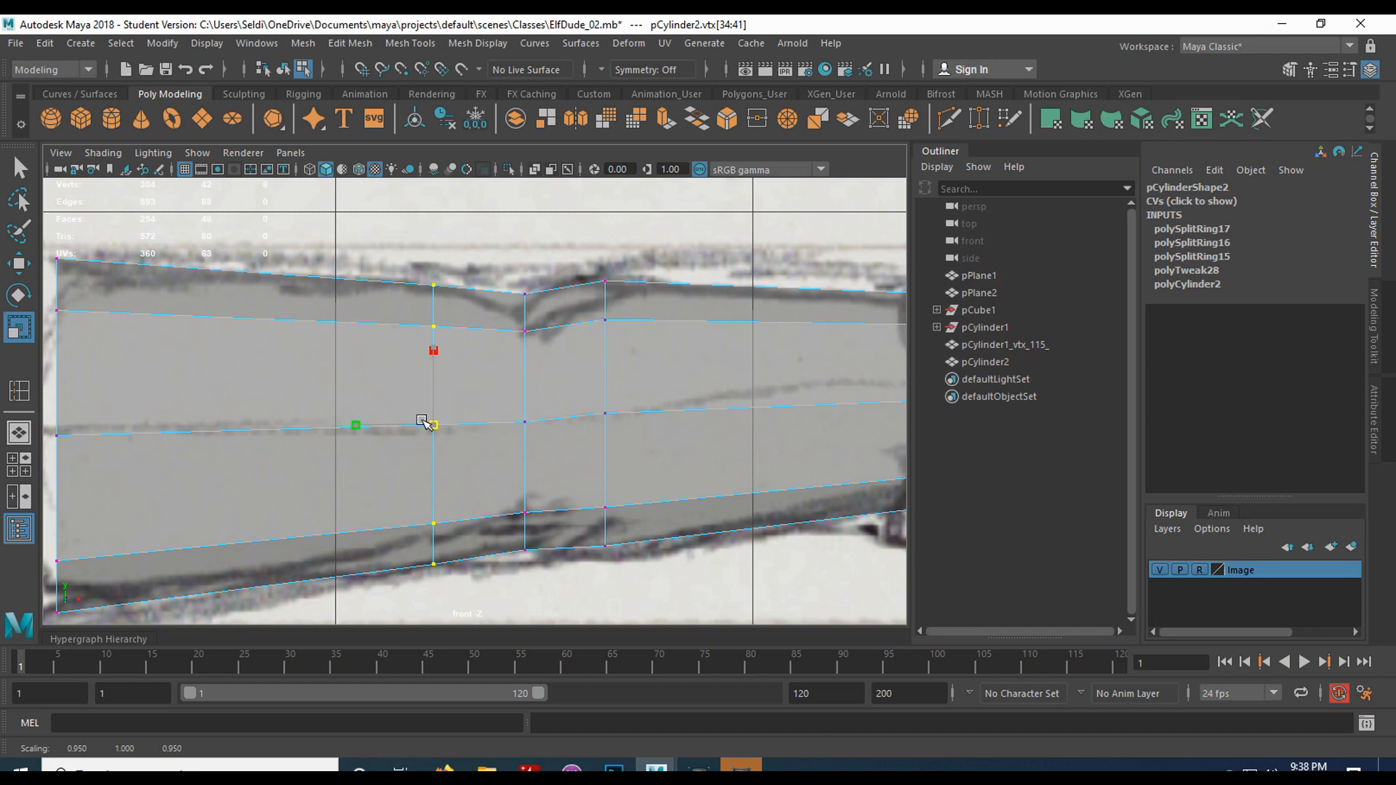
# Narrow the middle elbow loop further by scaling its vertices to about 0.94 to deepen the crease
pyautogui.moveTo(503, 280); pyautogui.dragTo(542, 566)
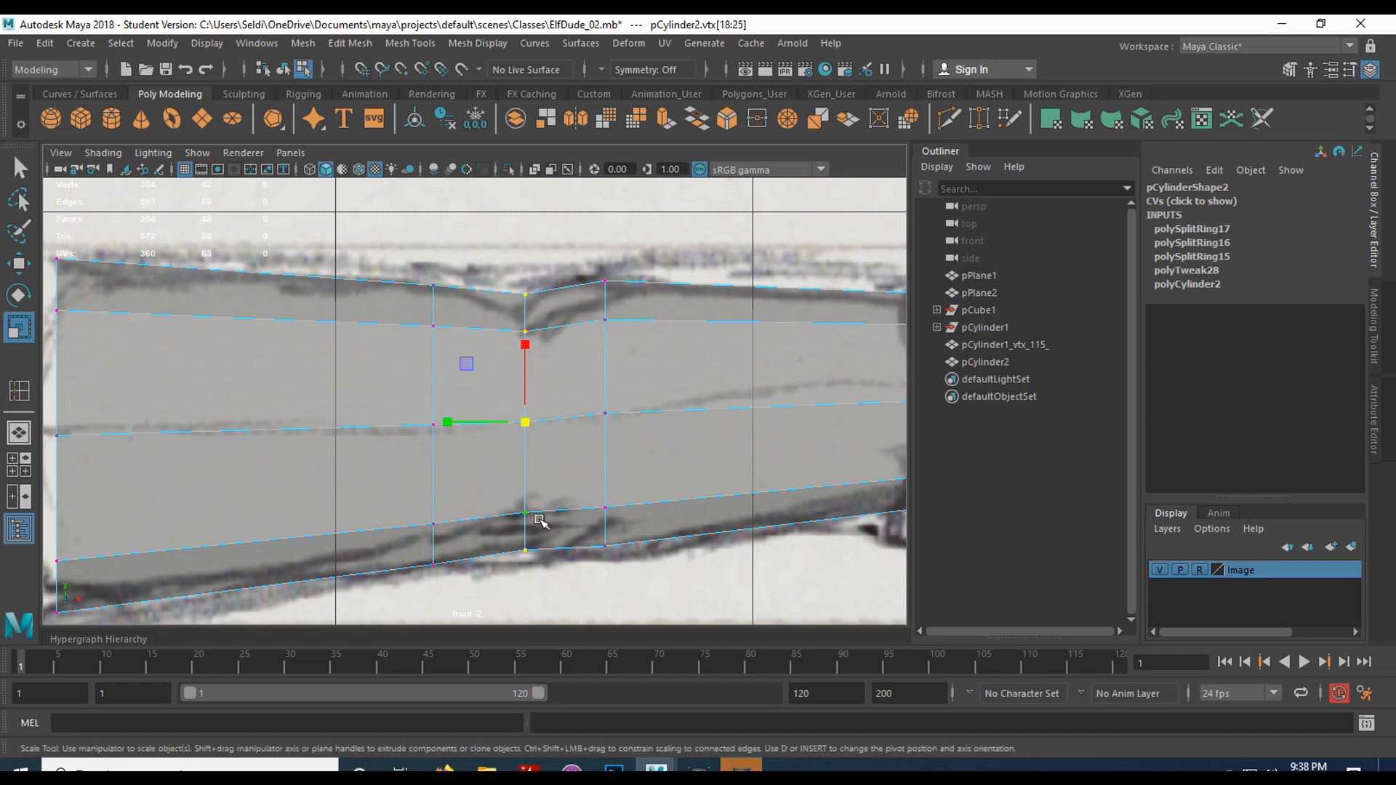
pyautogui.moveTo(525, 421); pyautogui.dragTo(514, 417)
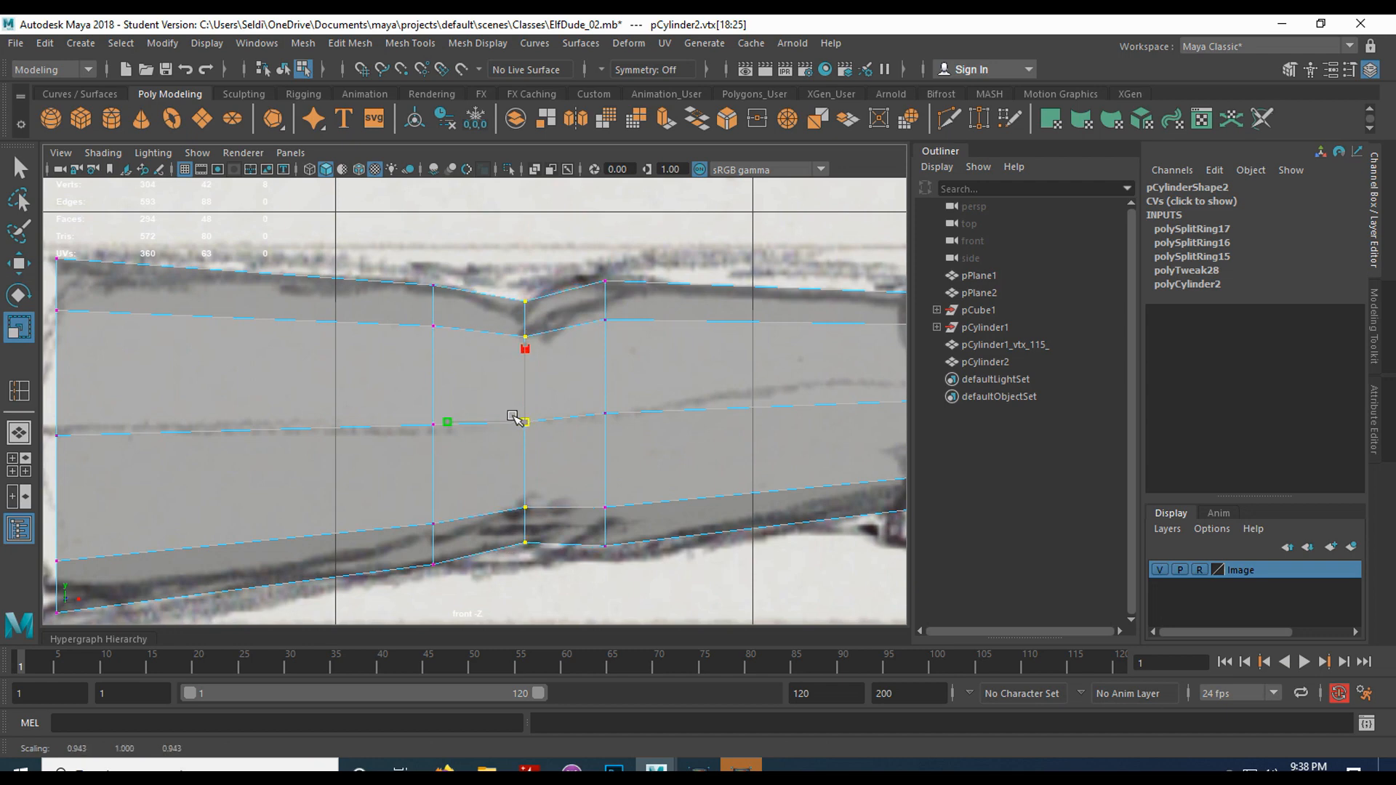
pyautogui.press('w')
pyautogui.scroll(-2, 500, 447)
pyautogui.scroll(2, 573, 482)
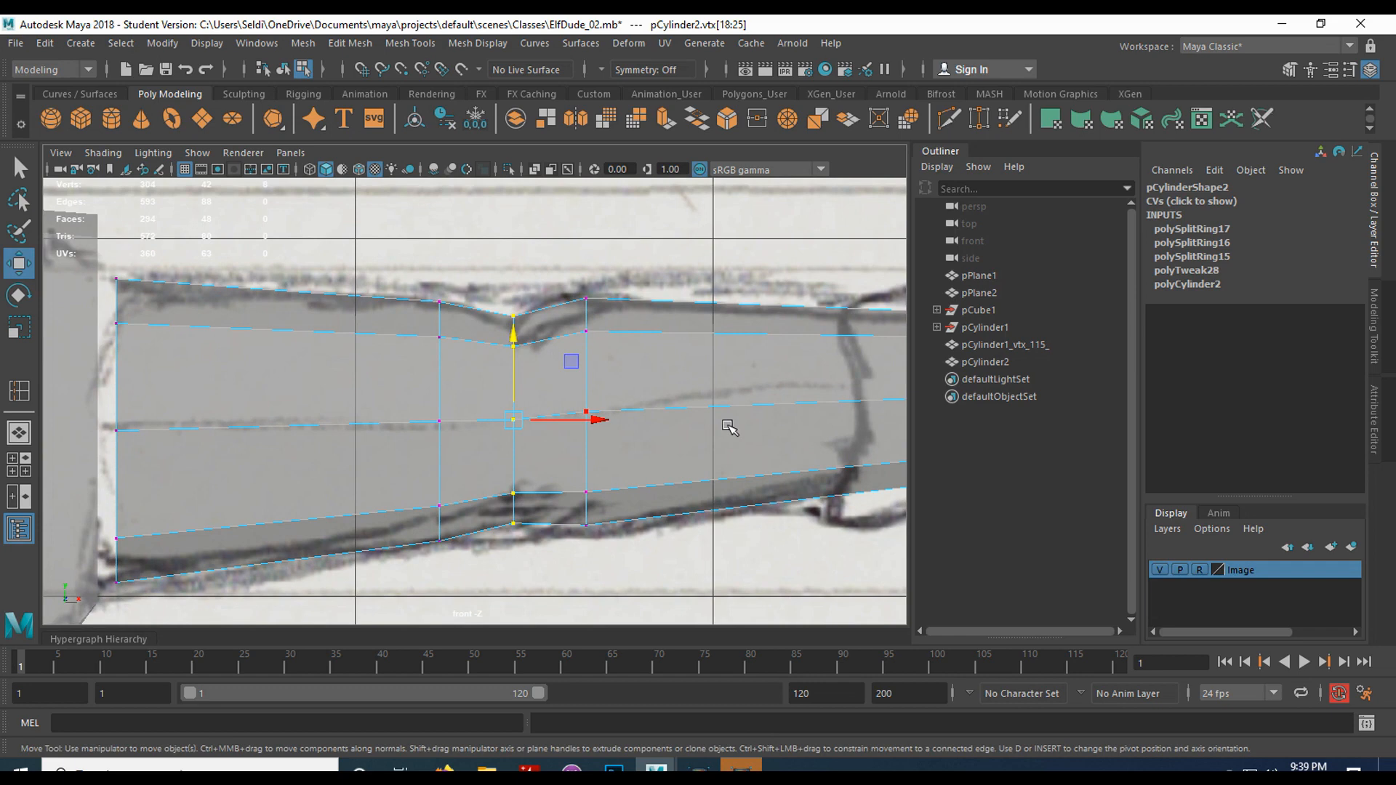
# Insert an edge loop around the forearm where the drawn cuff begins
pyautogui.keyDown('alt'); pyautogui.moveTo(746, 404); pyautogui.dragTo(329, 411, button='middle'); pyautogui.keyUp('alt')
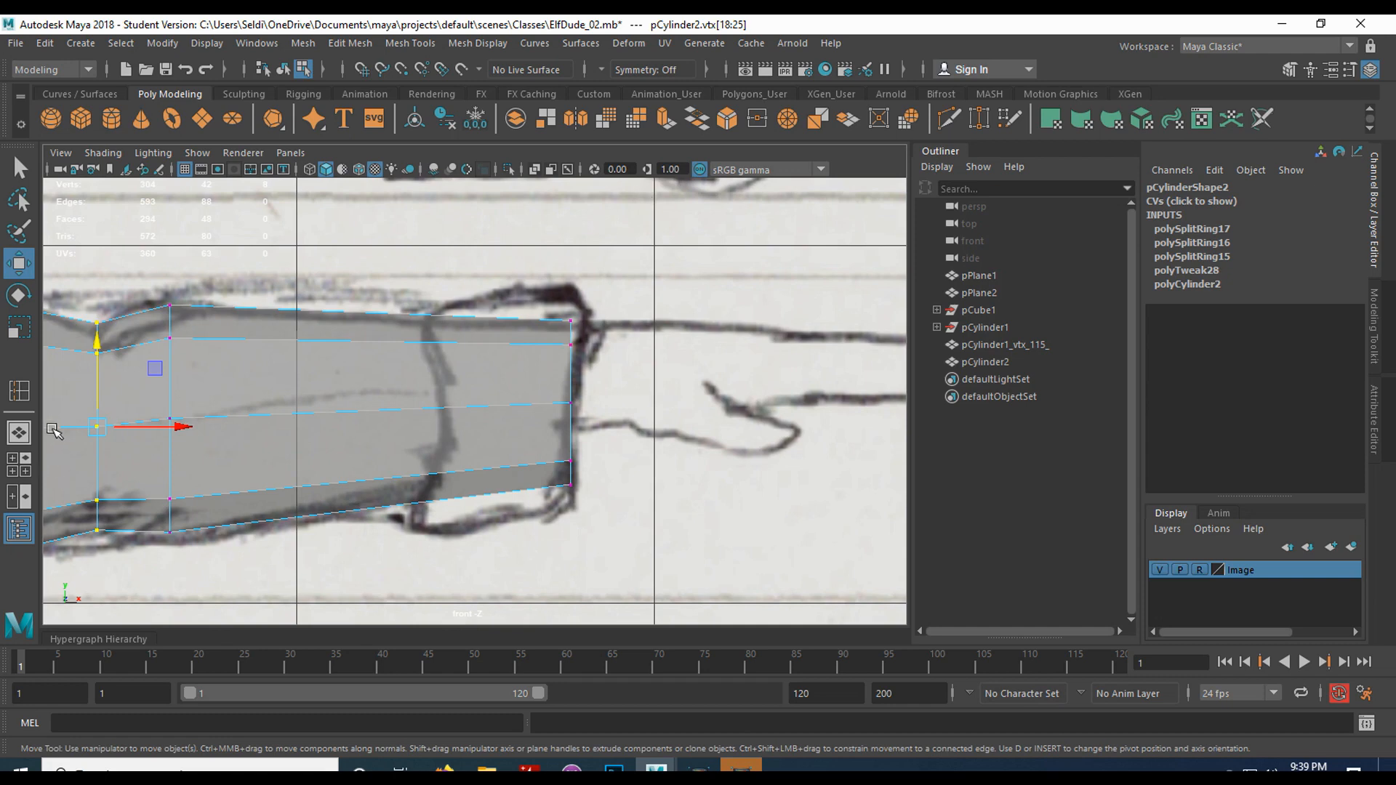
pyautogui.click(13, 391)
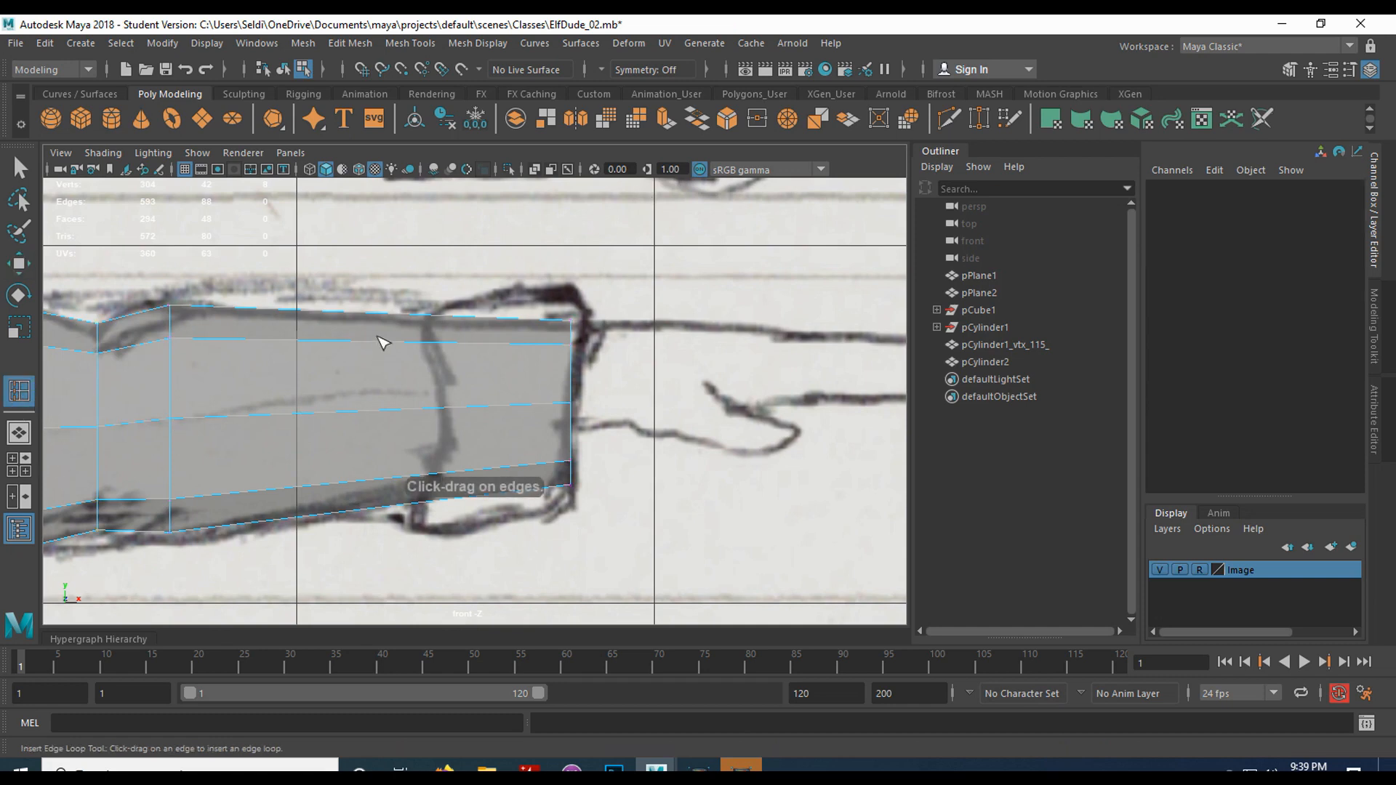
pyautogui.click(428, 315)
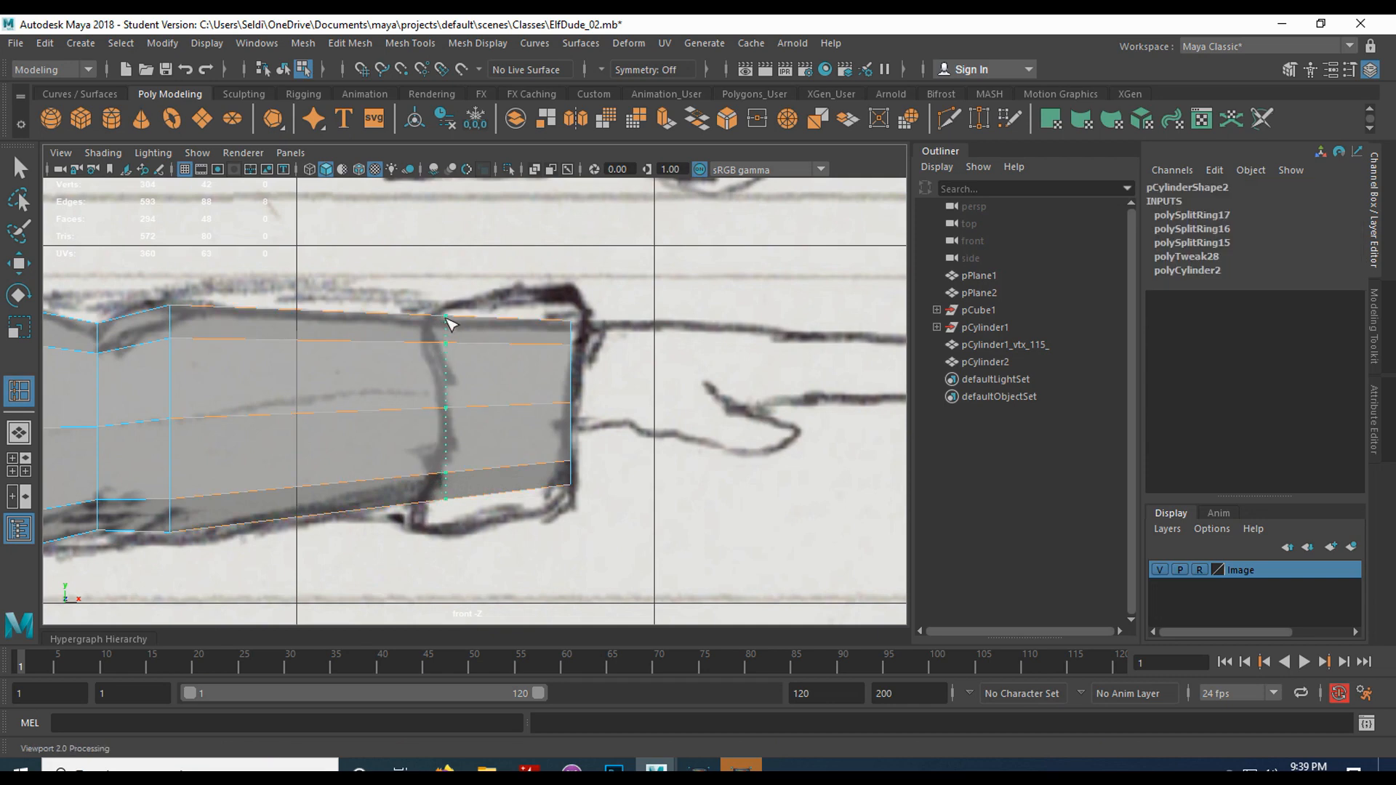
pyautogui.click(442, 318)
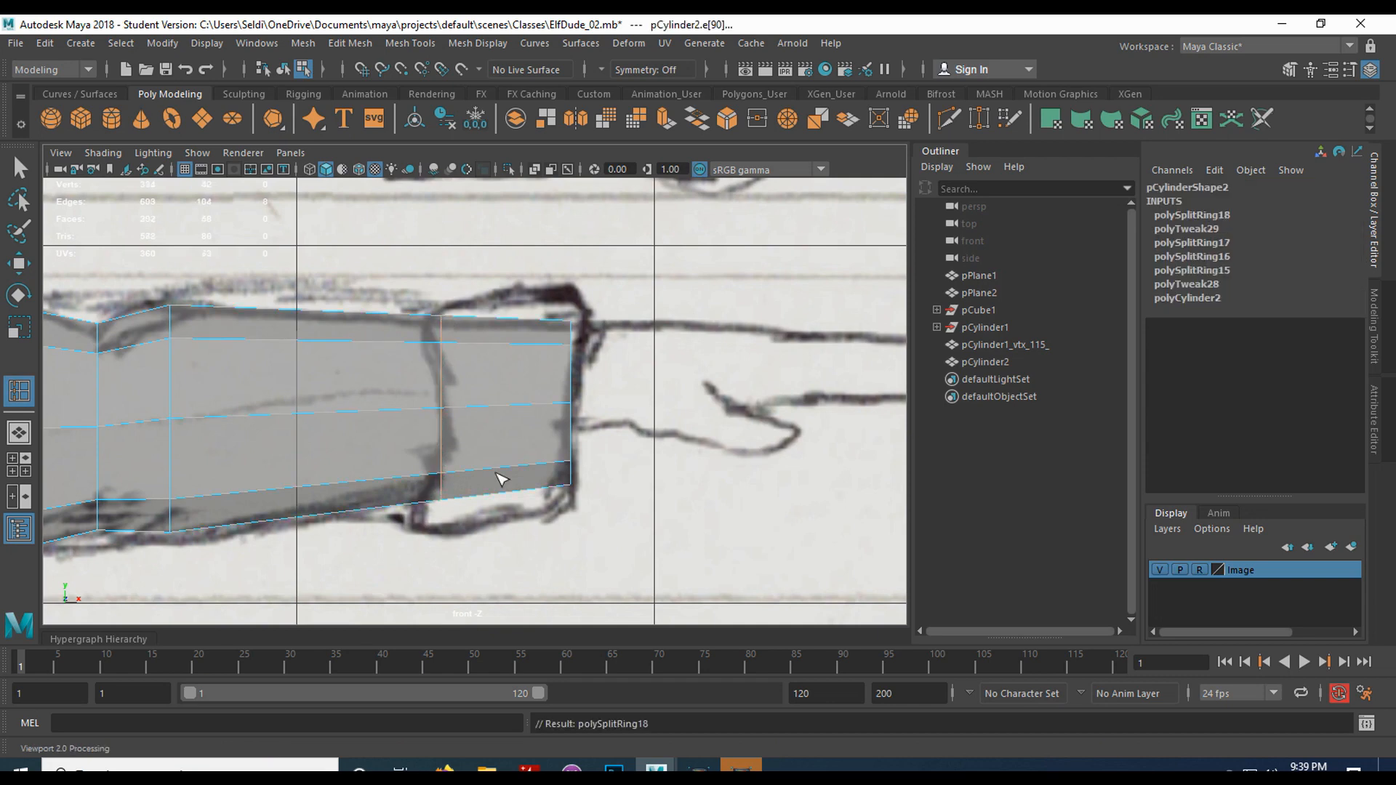
pyautogui.press('q')
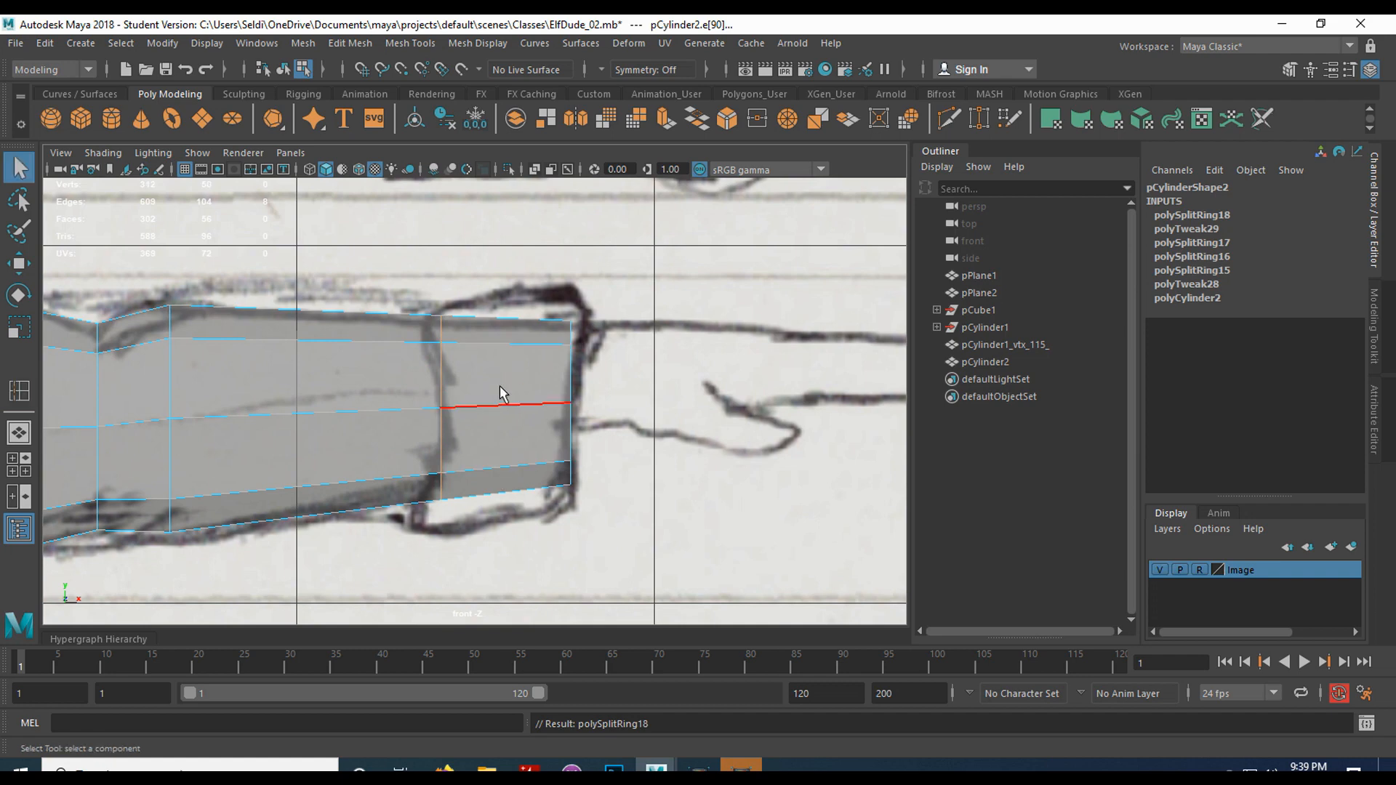
# Delete the triangular cap faces at both the shoulder and wrist ends of the arm cylinder
pyautogui.rightClick(499, 393)
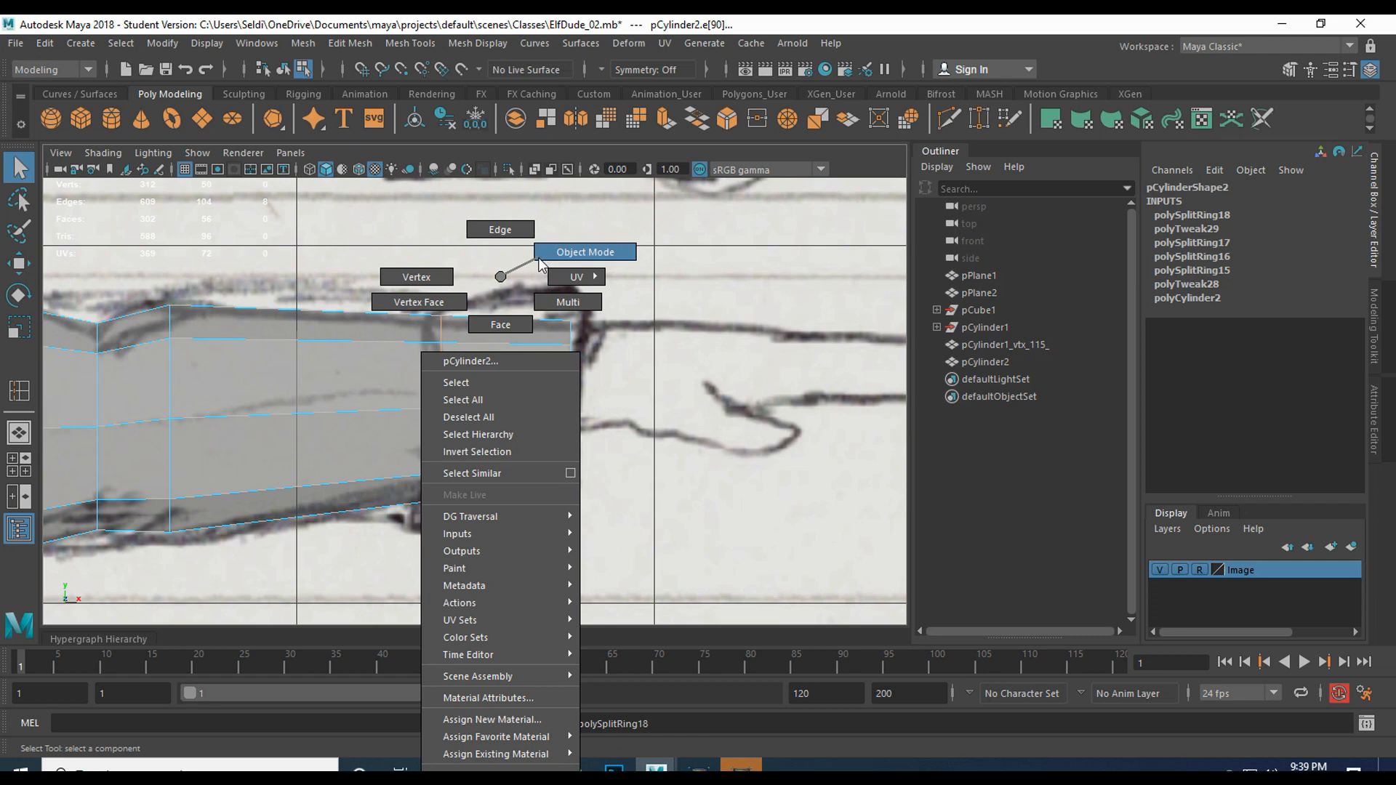
pyautogui.click(500, 325)
pyautogui.press('space')
pyautogui.press('space')
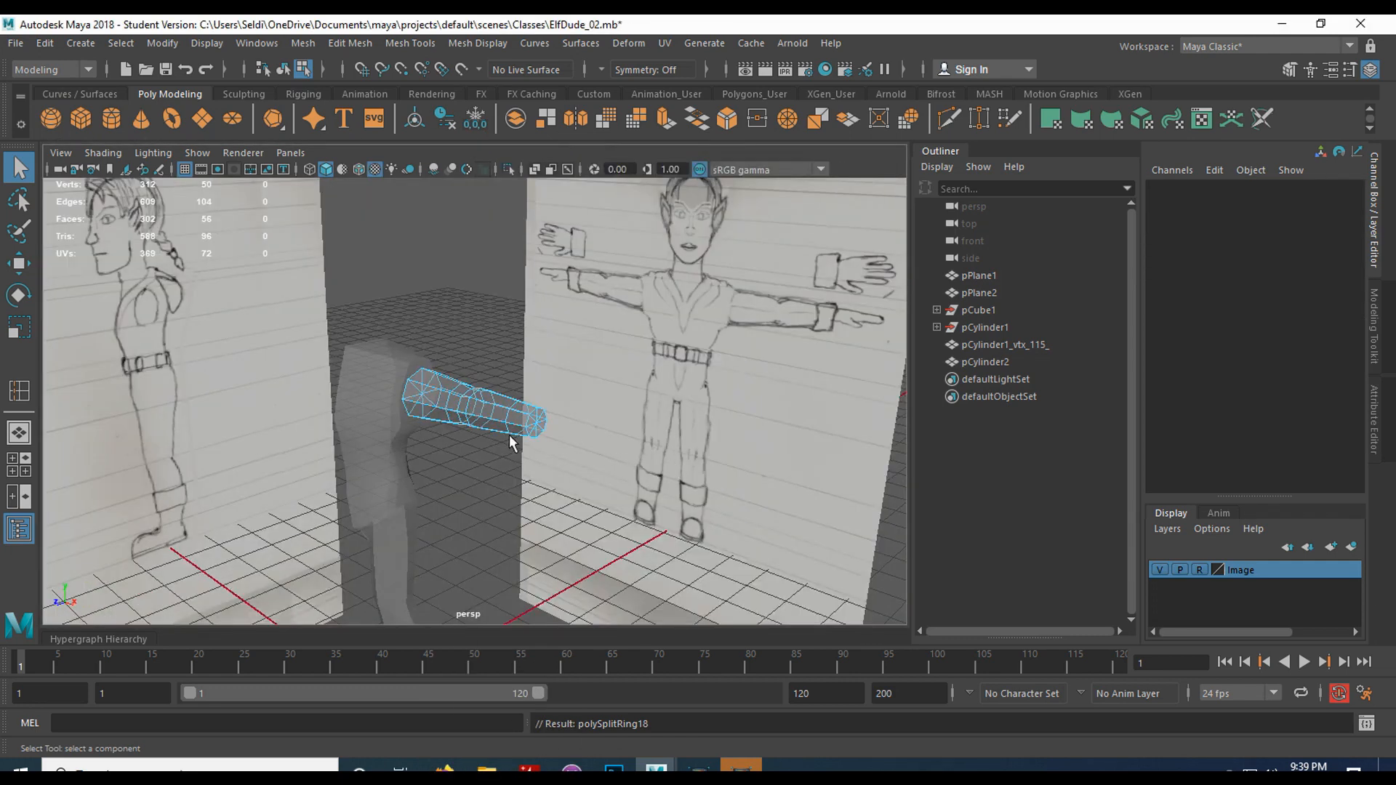
pyautogui.press('space')
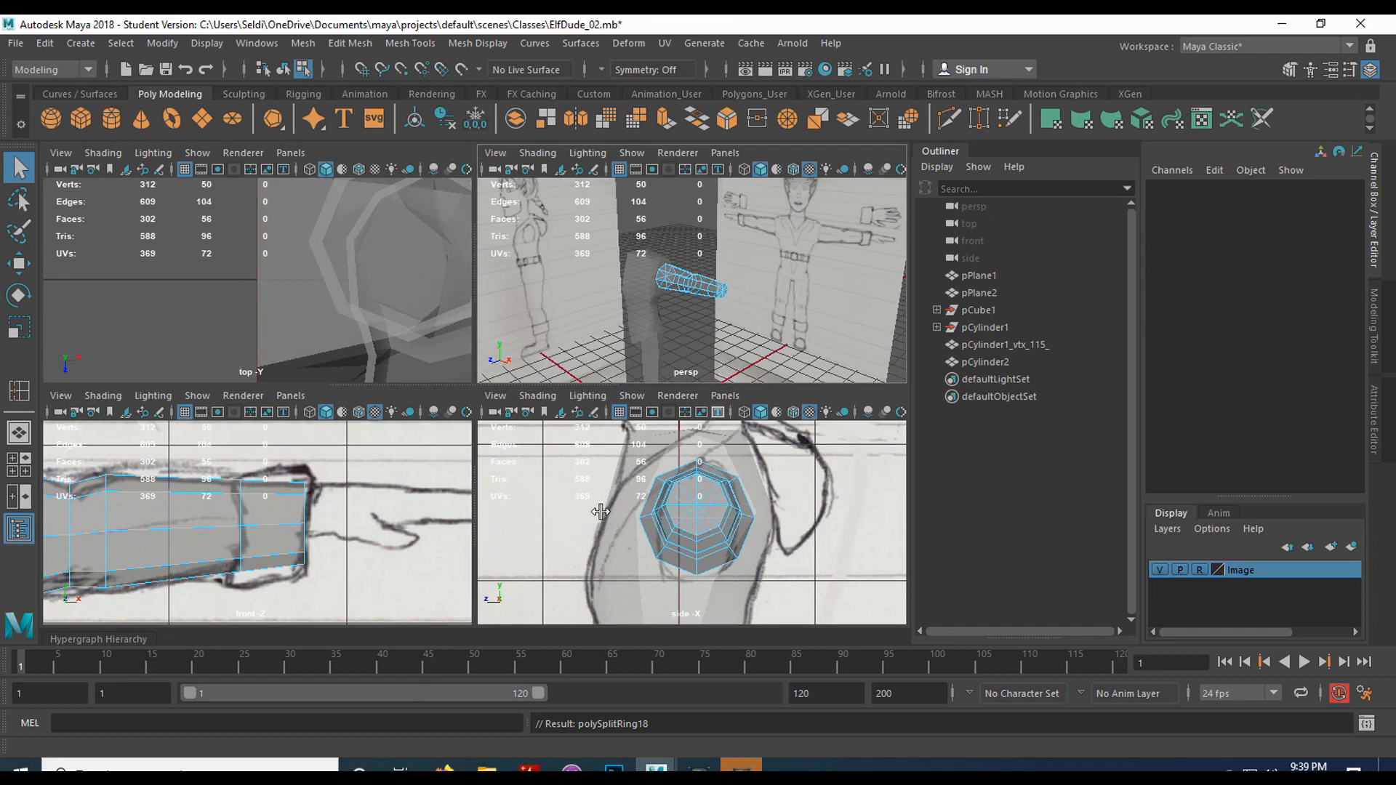
pyautogui.press('space')
pyautogui.click(480, 383)
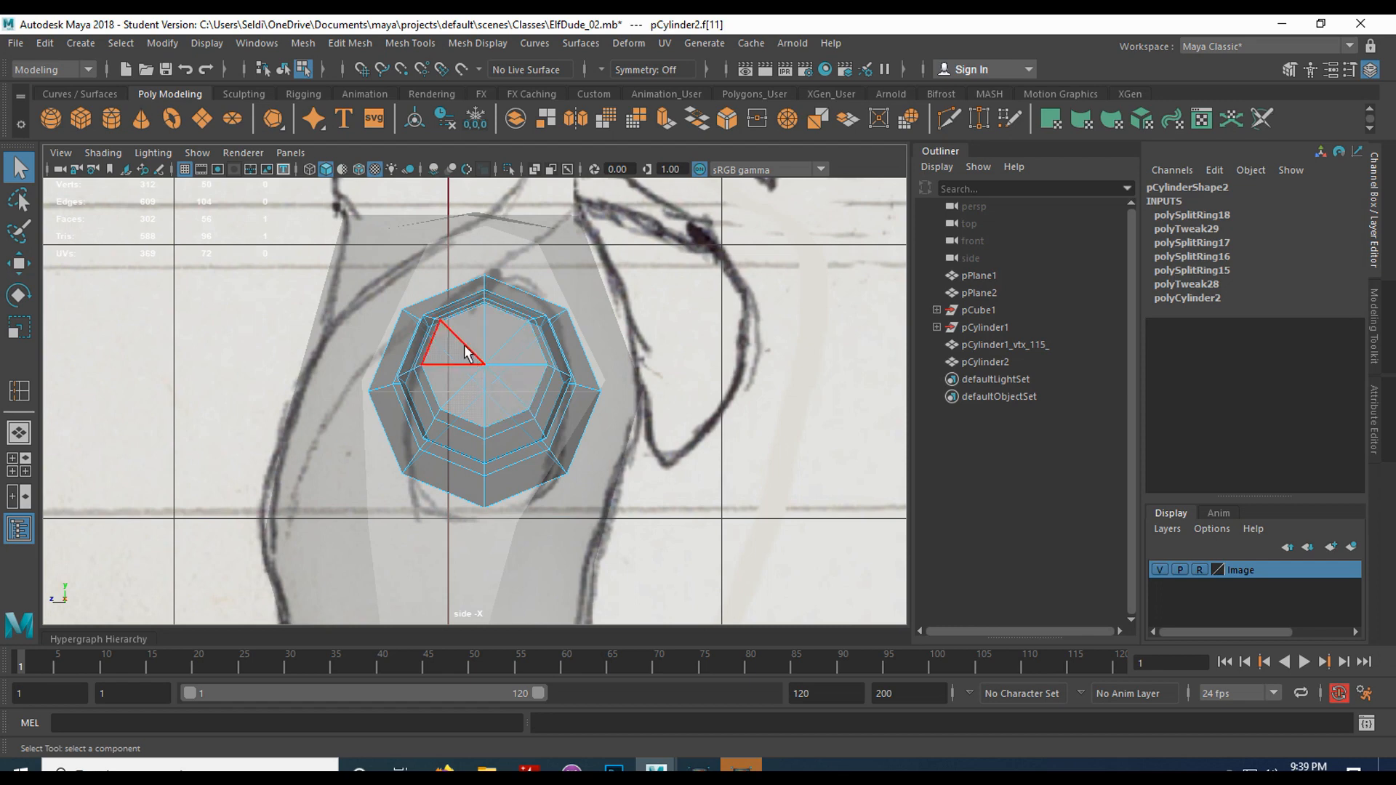
pyautogui.moveTo(493, 375); pyautogui.dragTo(508, 399)
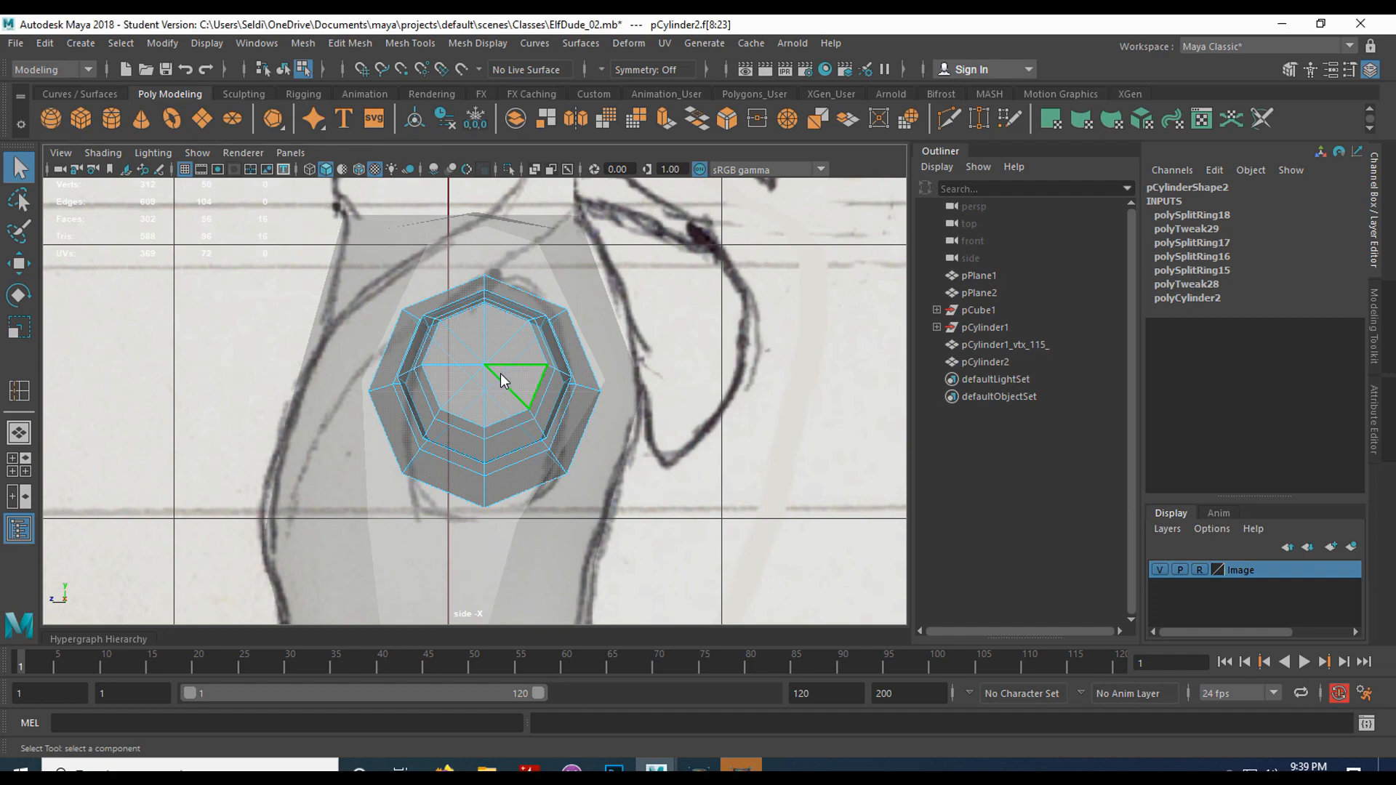
pyautogui.press('space')
pyautogui.press('space')
pyautogui.press('f')
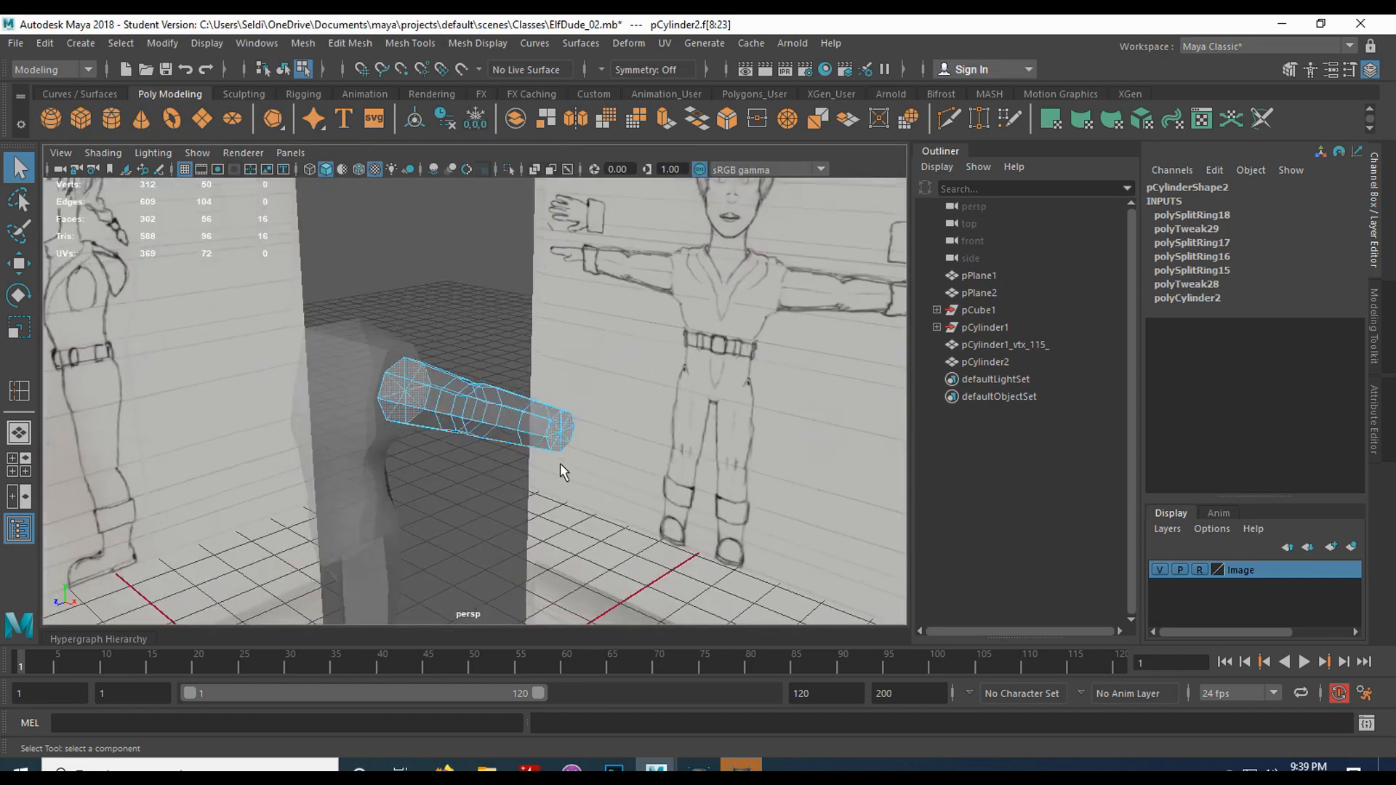
pyautogui.moveTo(412, 470)
pyautogui.keyDown('alt'); pyautogui.mouseDown()
pyautogui.moveTo(477, 443)
pyautogui.moveTo(425, 449)
pyautogui.mouseUp(); pyautogui.keyUp('alt')
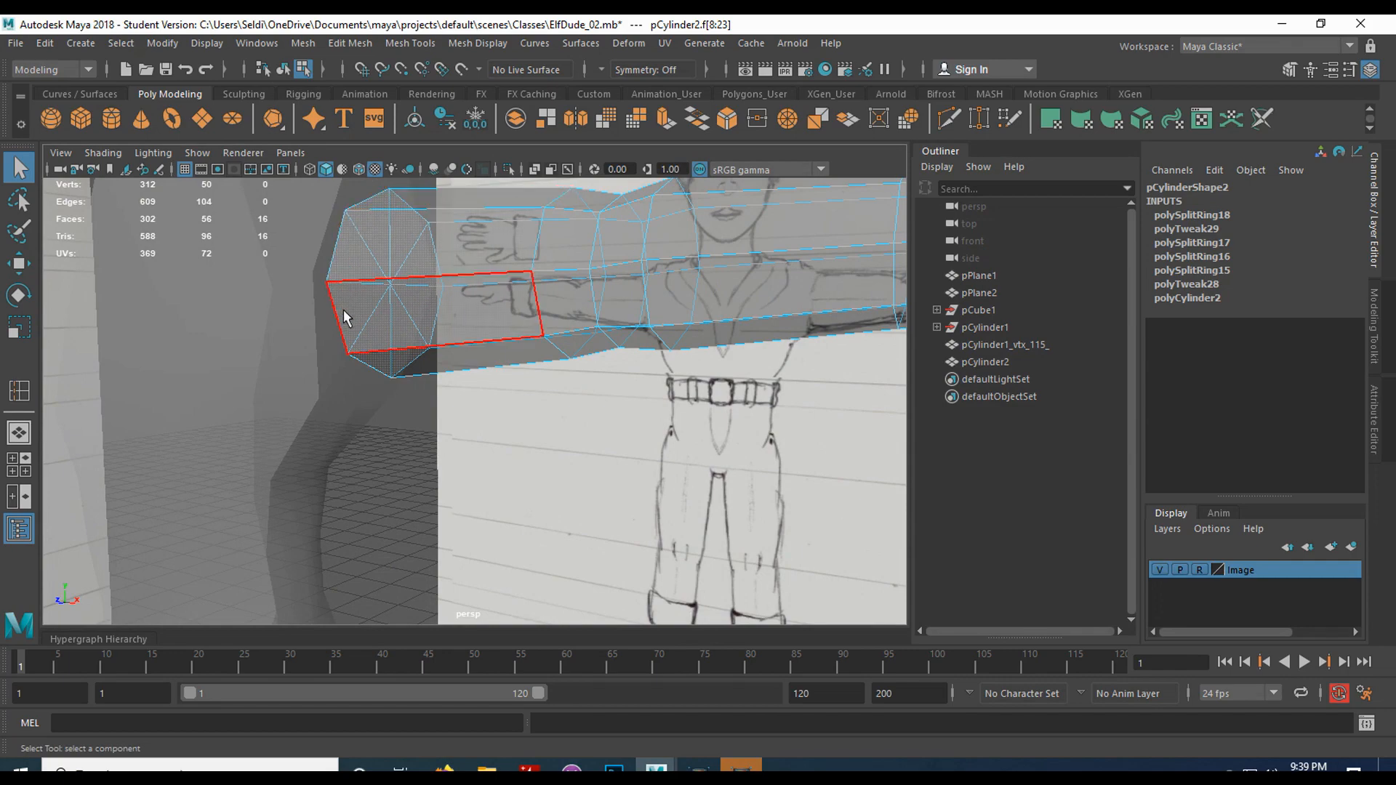
pyautogui.keyDown('alt'); pyautogui.moveTo(480, 334); pyautogui.dragTo(405, 333); pyautogui.keyUp('alt')
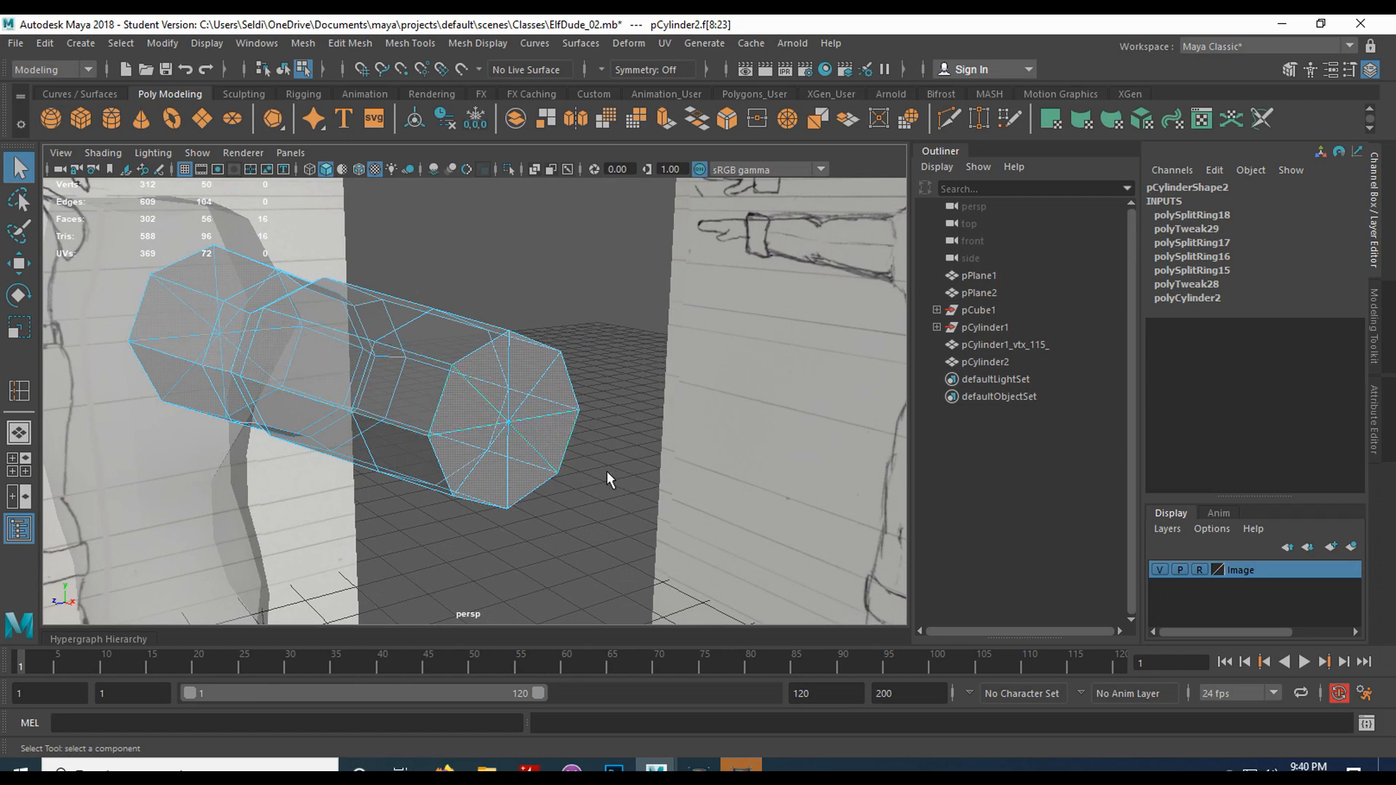
pyautogui.press('Delete')
# Extrude the ring of cuff faces outward with a local Z translation of about 1.172 to match the drawn cuff
pyautogui.keyDown('alt'); pyautogui.moveTo(492, 405); pyautogui.dragTo(570, 425); pyautogui.keyUp('alt')
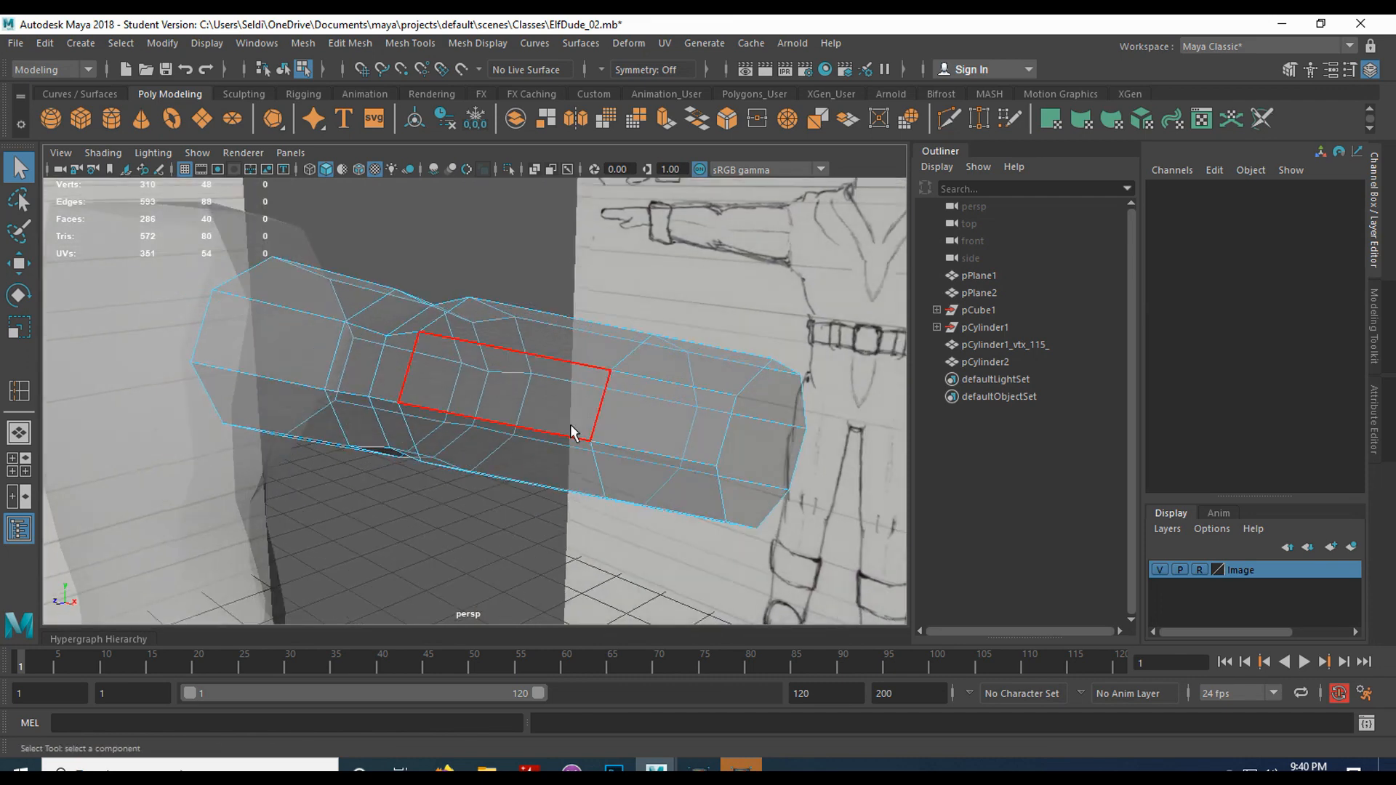
pyautogui.click(683, 425)
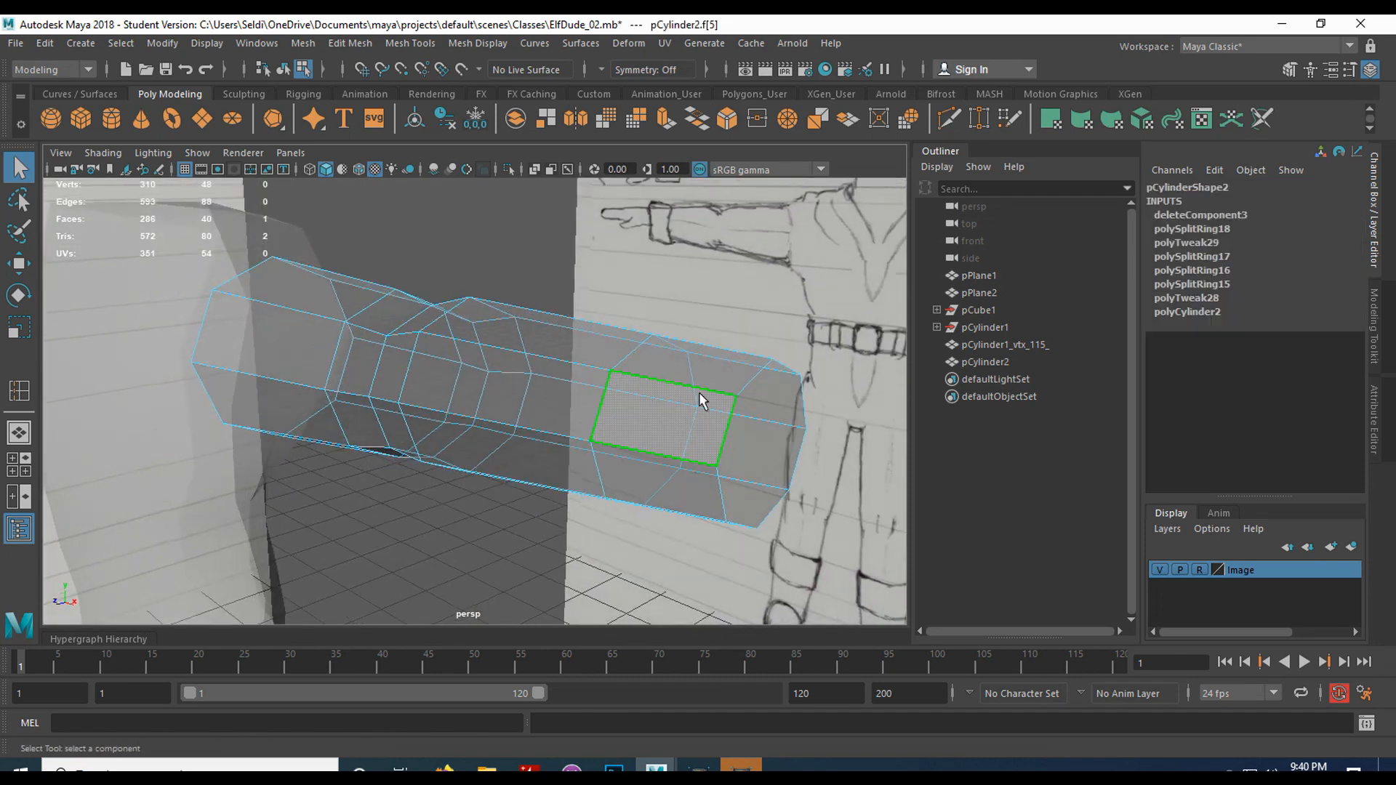
pyautogui.keyDown('shift'); pyautogui.doubleClick(704, 374); pyautogui.keyUp('shift')
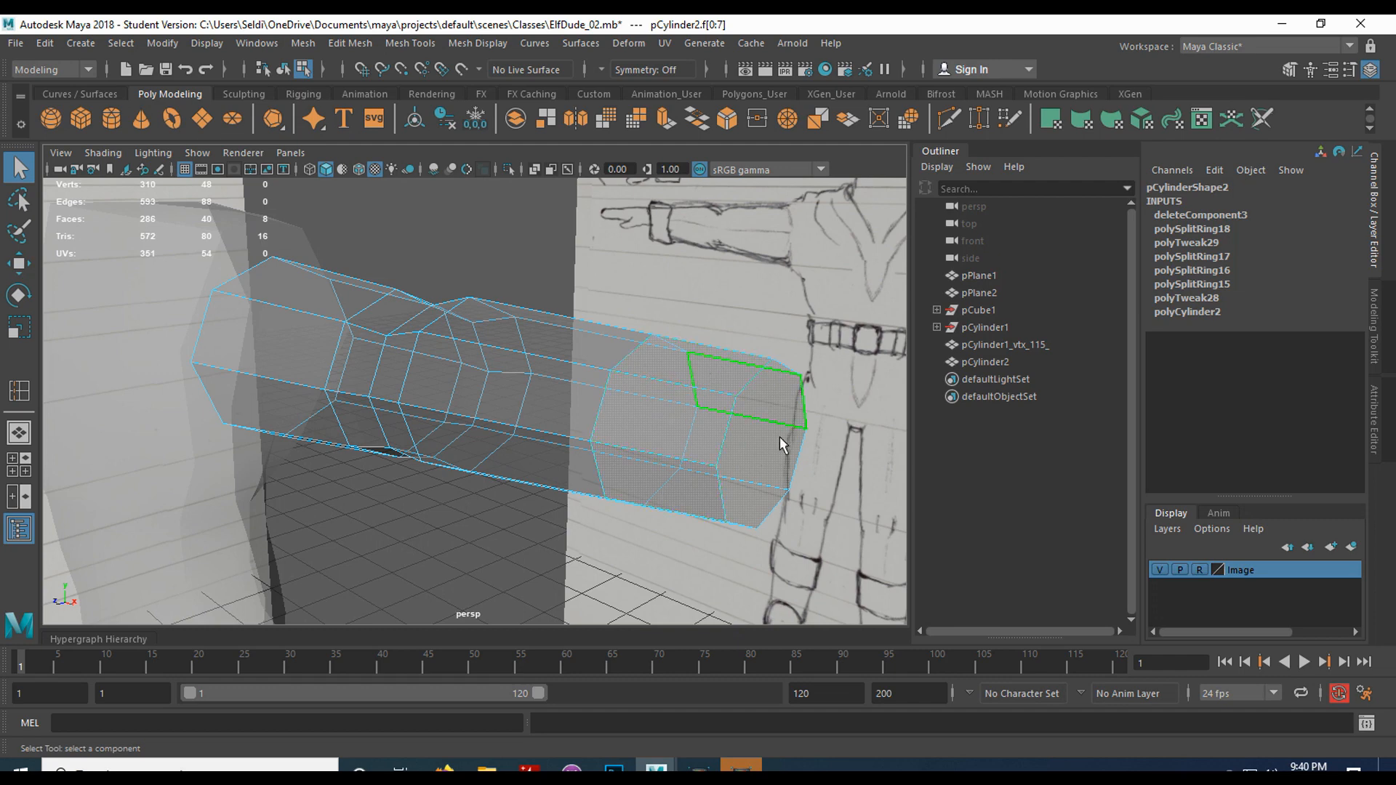
pyautogui.click(665, 120)
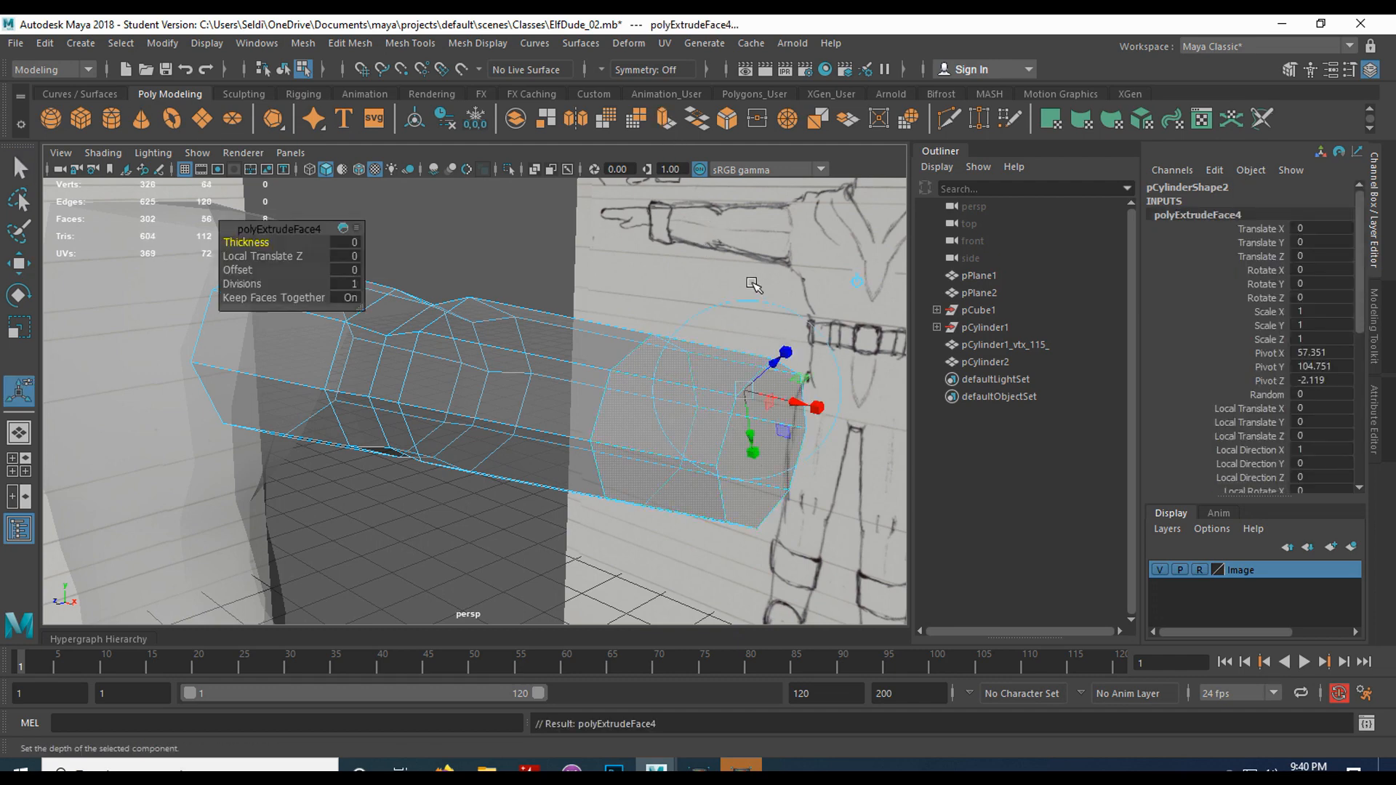
pyautogui.moveTo(771, 367); pyautogui.dragTo(776, 366)
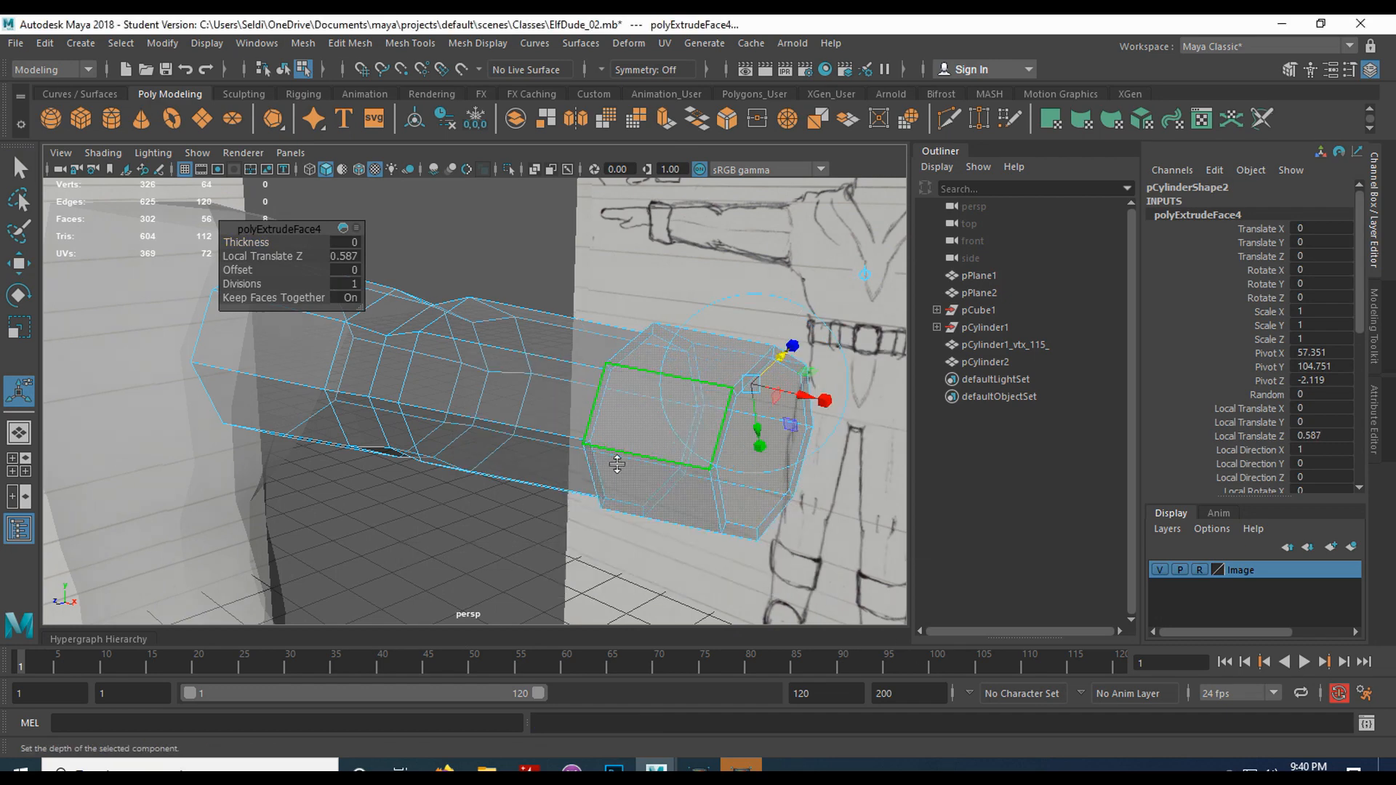
pyautogui.press('space')
pyautogui.press('space')
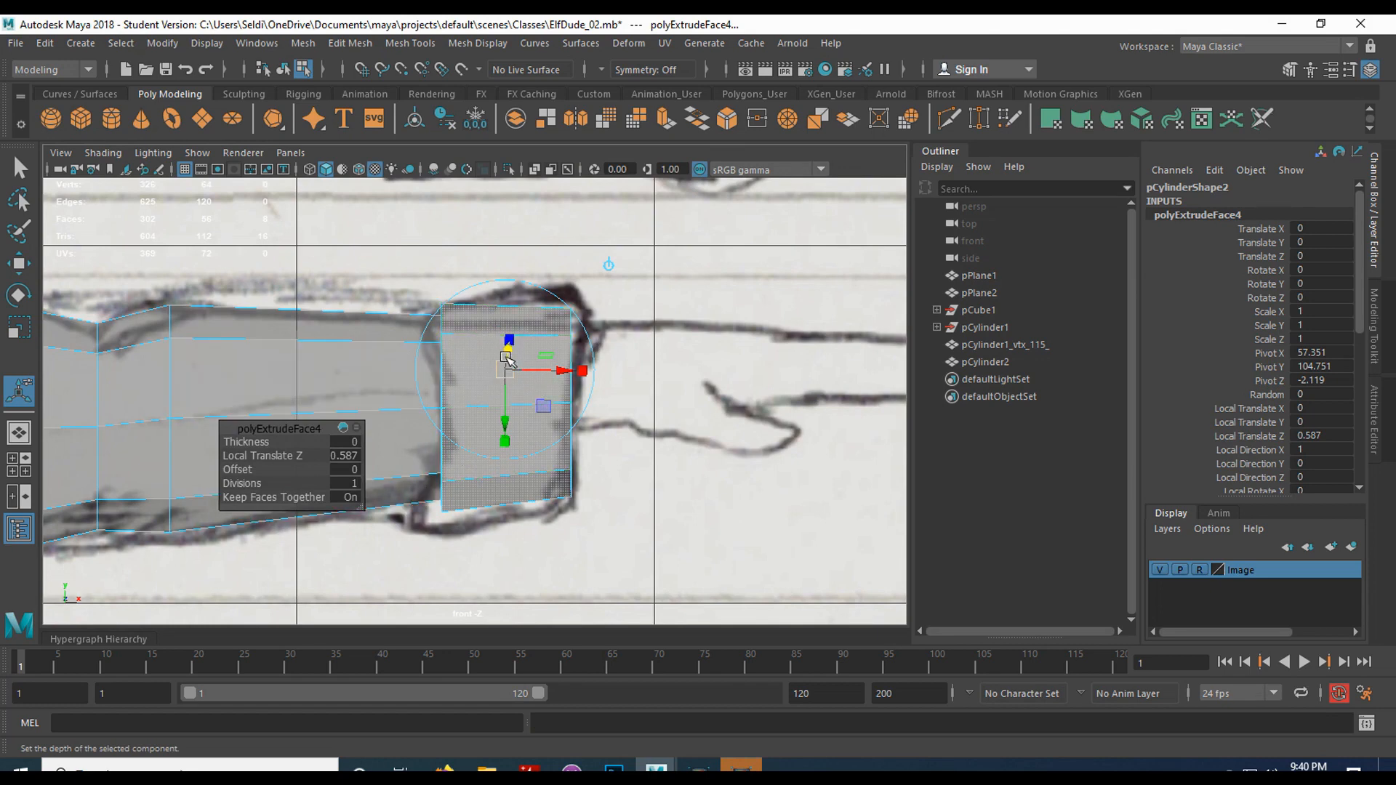
pyautogui.moveTo(507, 358); pyautogui.dragTo(512, 351)
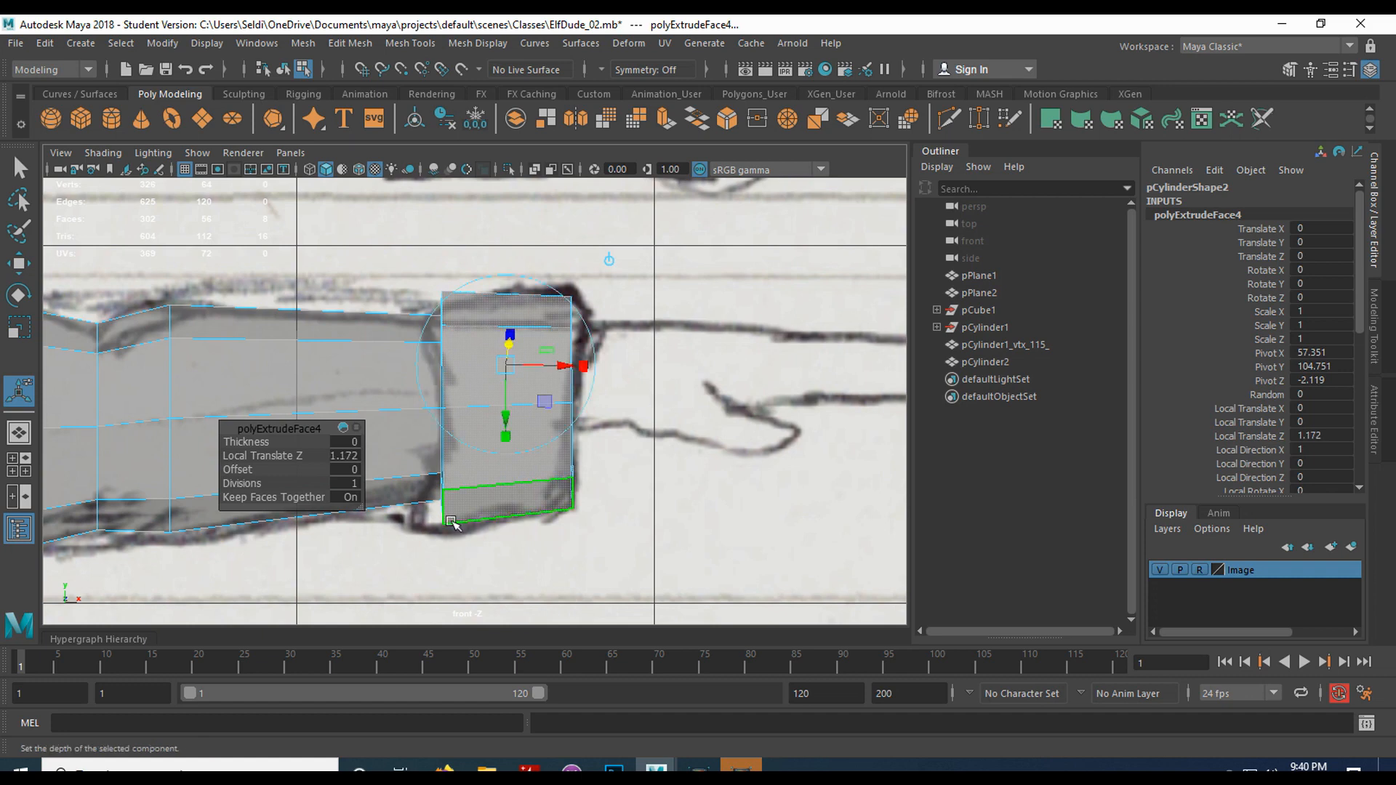
# Move all vertices on the cuff's forearm-side edge to about X 53.6 to meet the drawn cuff start
pyautogui.moveTo(387, 276); pyautogui.dragTo(331, 274, button='right')
pyautogui.moveTo(415, 280); pyautogui.dragTo(495, 580)
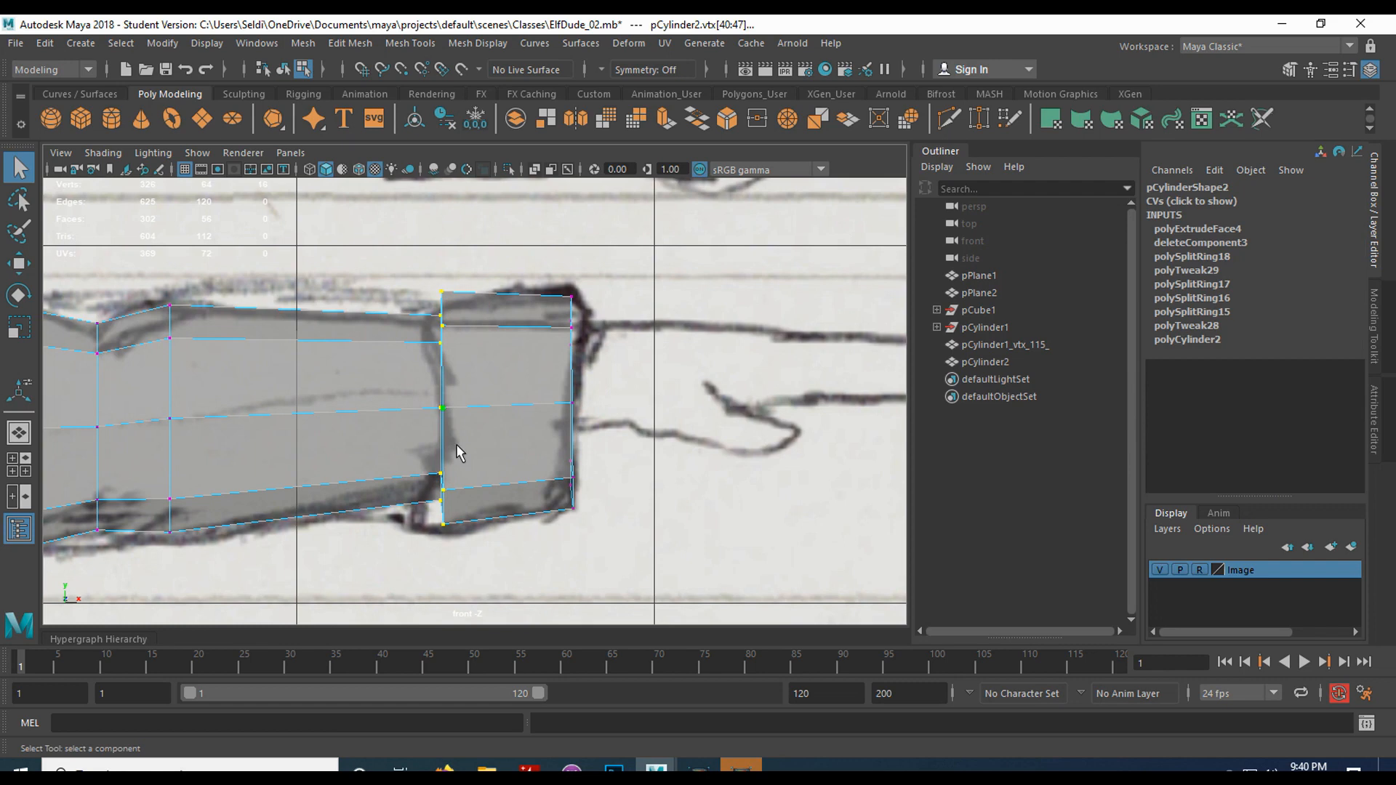
pyautogui.press('w')
pyautogui.moveTo(521, 405); pyautogui.dragTo(499, 408)
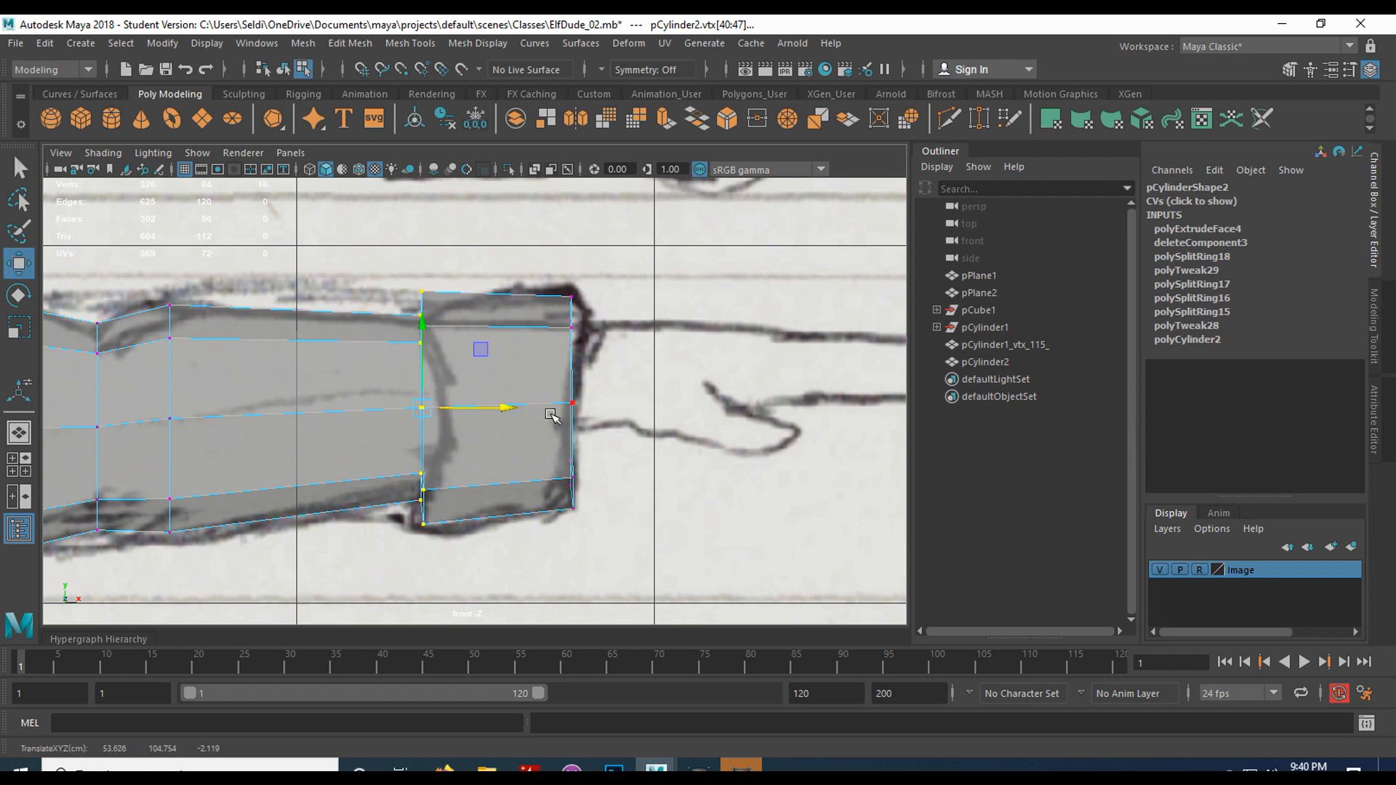
# Move the inner vertex loop at the cuff's forearm side along X toward the wrist, recessing the sleeve into the cuff
pyautogui.press('space')
pyautogui.press('space')
pyautogui.keyDown('alt'); pyautogui.moveTo(668, 456); pyautogui.dragTo(570, 505); pyautogui.keyUp('alt')
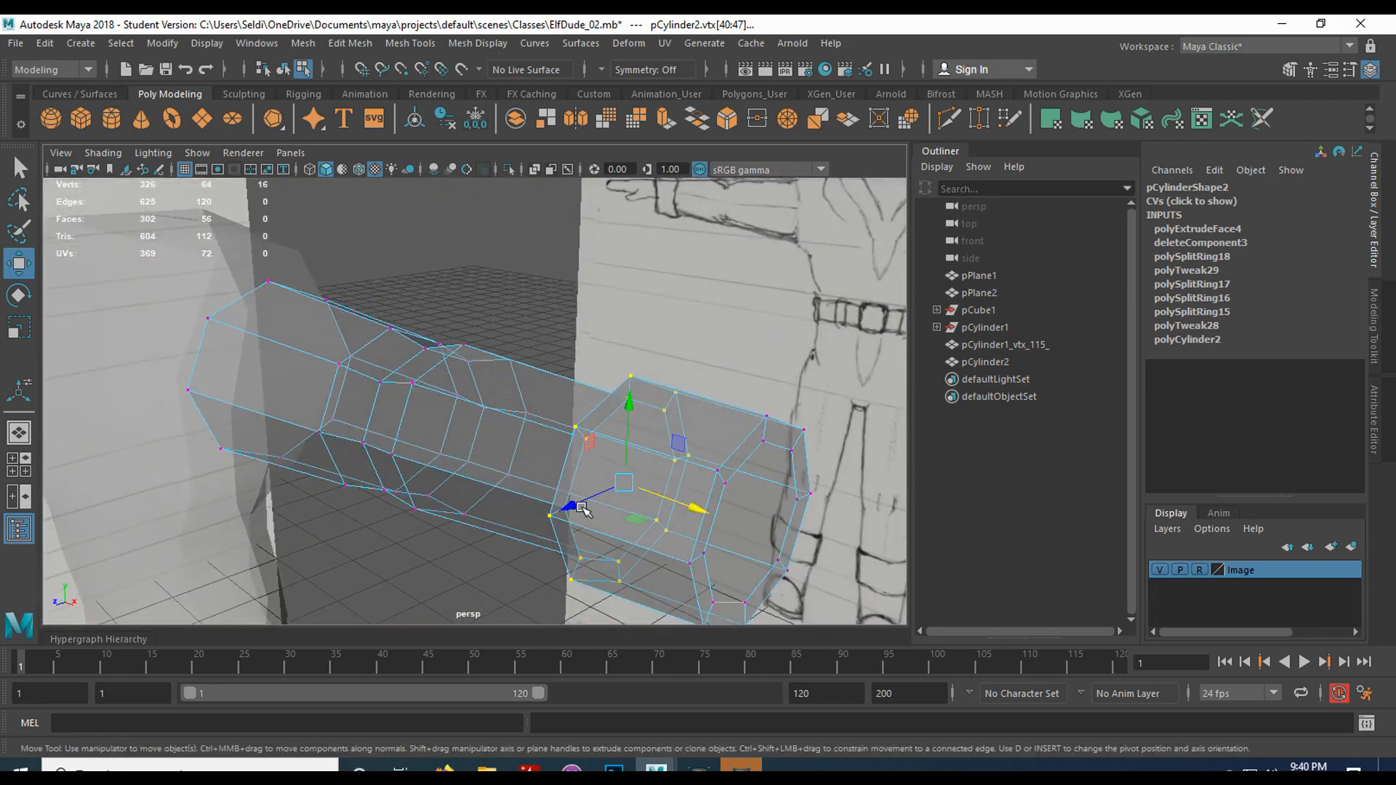
pyautogui.scroll(3, 574, 505)
pyautogui.keyDown('alt'); pyautogui.moveTo(615, 422); pyautogui.dragTo(549, 457); pyautogui.keyUp('alt')
pyautogui.press('q')
pyautogui.scroll(3, 639, 474)
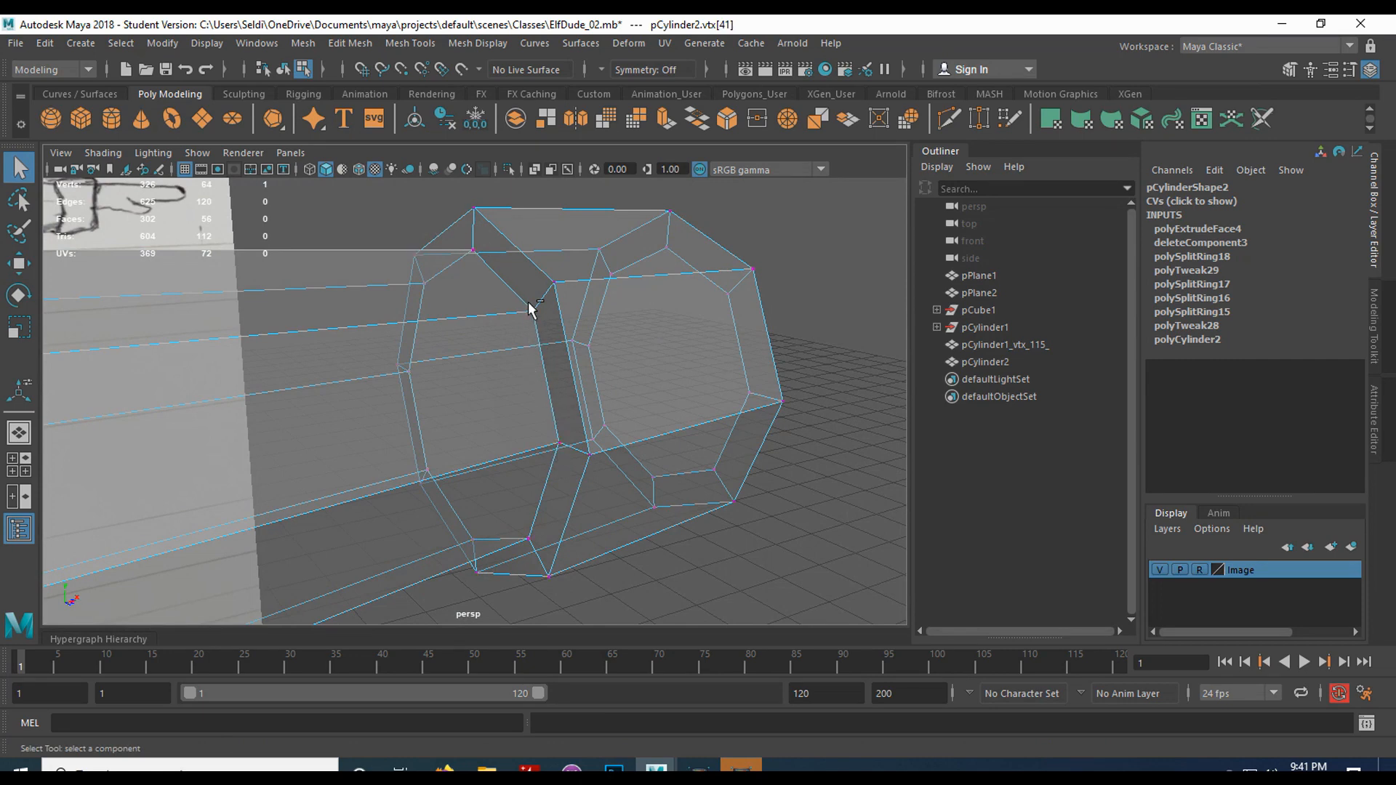
pyautogui.keyDown('shift'); pyautogui.click(560, 442); pyautogui.keyUp('shift')
pyautogui.press('w')
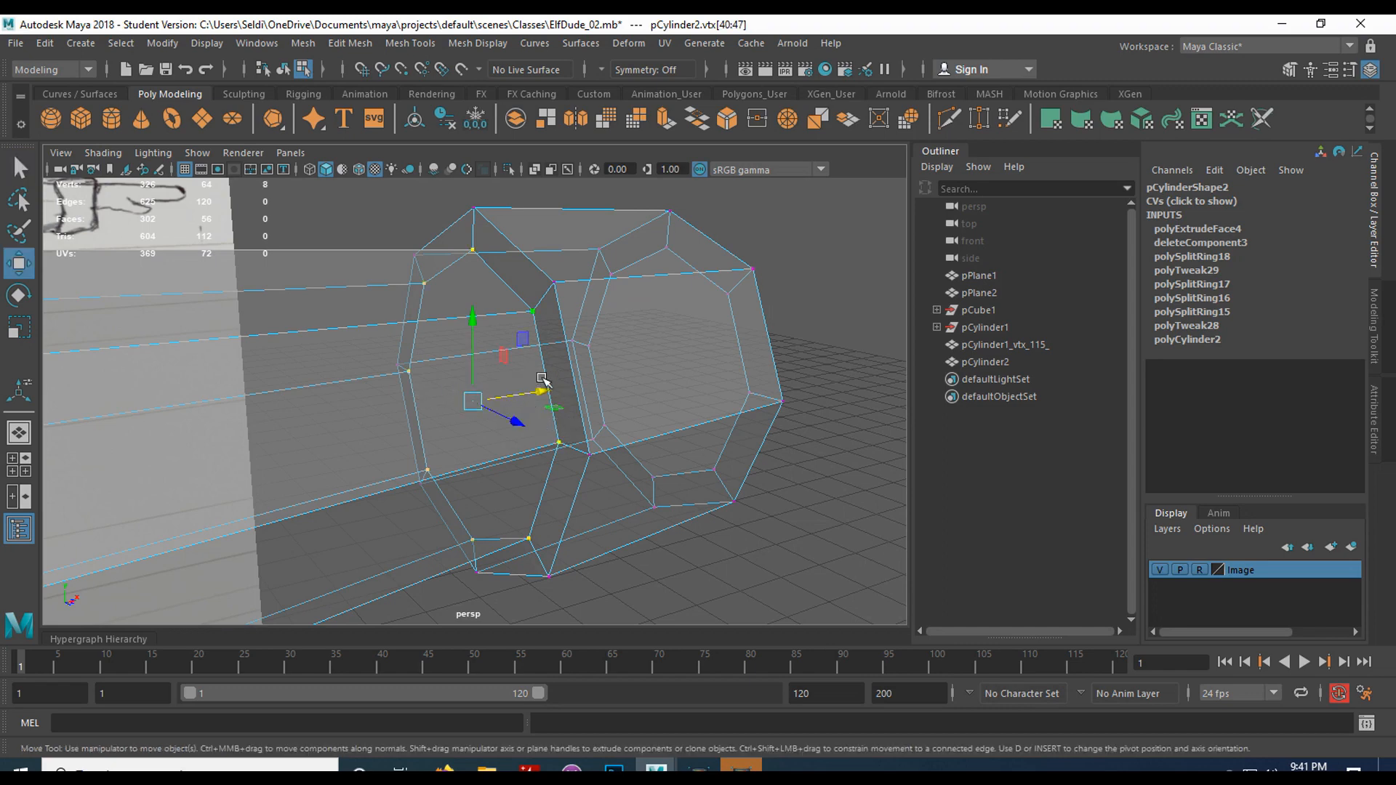
pyautogui.moveTo(541, 392); pyautogui.dragTo(569, 394)
# Move the inner vertex loop of the cuff's wrist opening along X back into the cuff
pyautogui.keyDown('alt'); pyautogui.moveTo(439, 396); pyautogui.dragTo(661, 403); pyautogui.keyUp('alt')
pyautogui.keyDown('alt'); pyautogui.moveTo(765, 355); pyautogui.dragTo(517, 368); pyautogui.keyUp('alt')
pyautogui.keyDown('alt'); pyautogui.moveTo(664, 402); pyautogui.dragTo(598, 320); pyautogui.keyUp('alt')
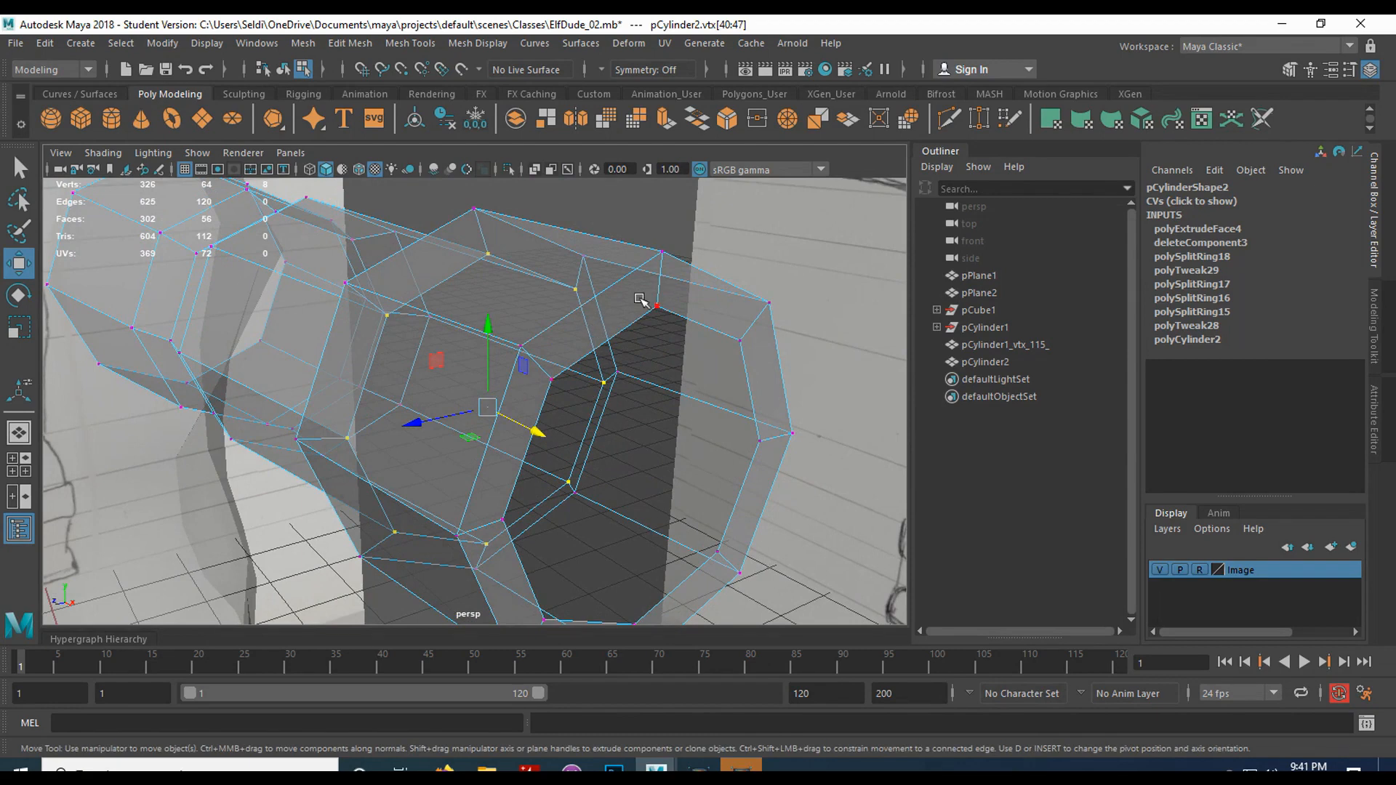
pyautogui.click(568, 350)
pyautogui.press('q')
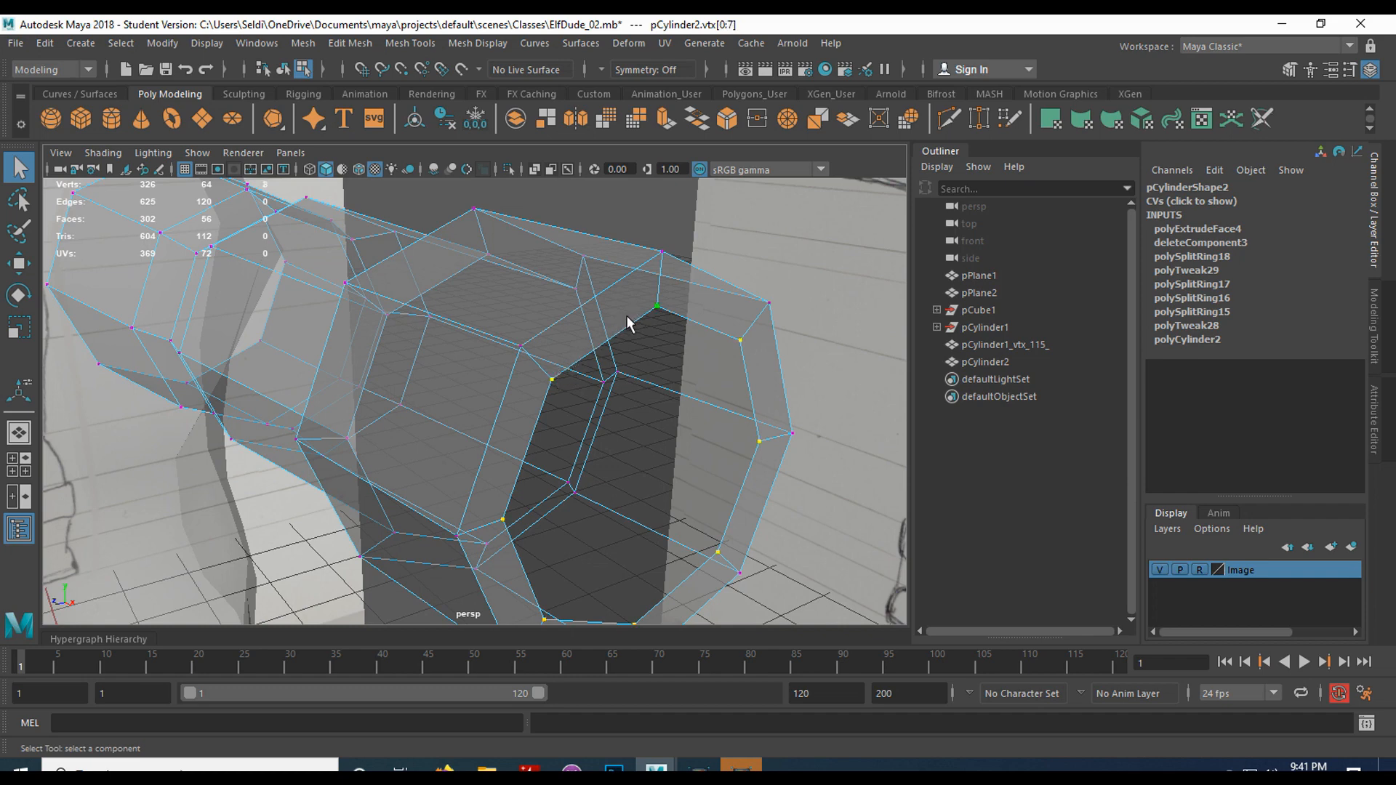
pyautogui.press('w')
pyautogui.moveTo(716, 508); pyautogui.dragTo(734, 448)
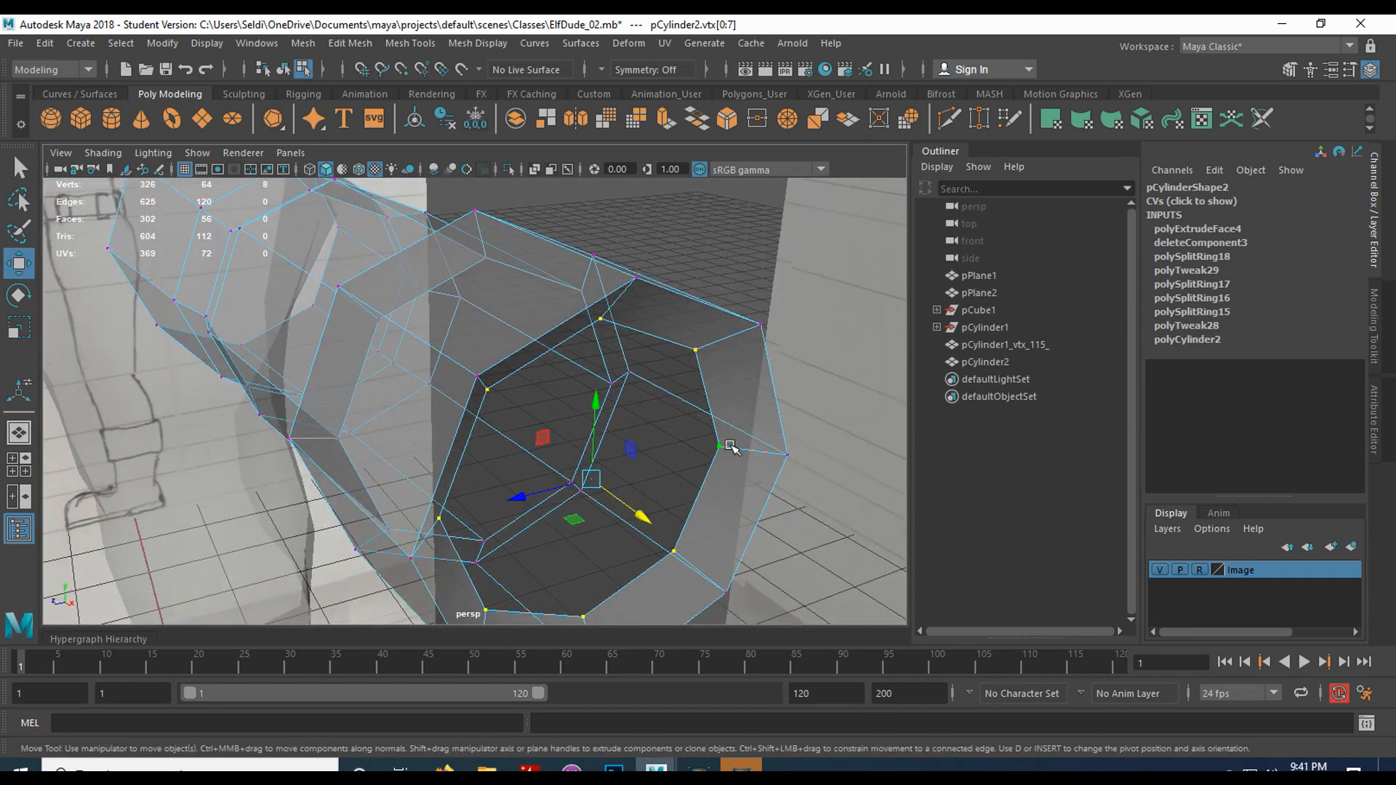
# Open the torso's lambert1 material attributes and reduce the transparency to zero, making the meshes opaque
pyautogui.keyDown('alt'); pyautogui.moveTo(312, 402); pyautogui.dragTo(386, 397); pyautogui.keyUp('alt')
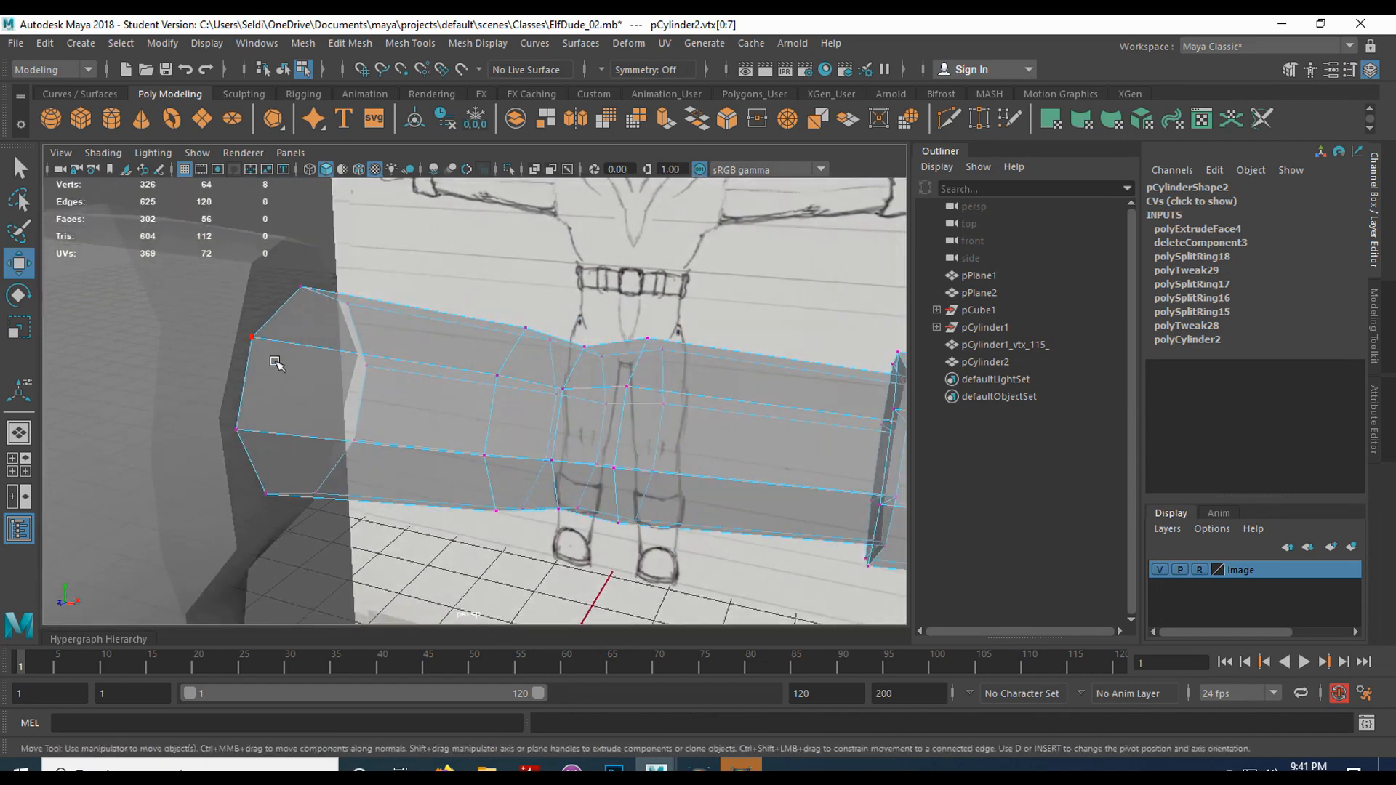
pyautogui.press('q')
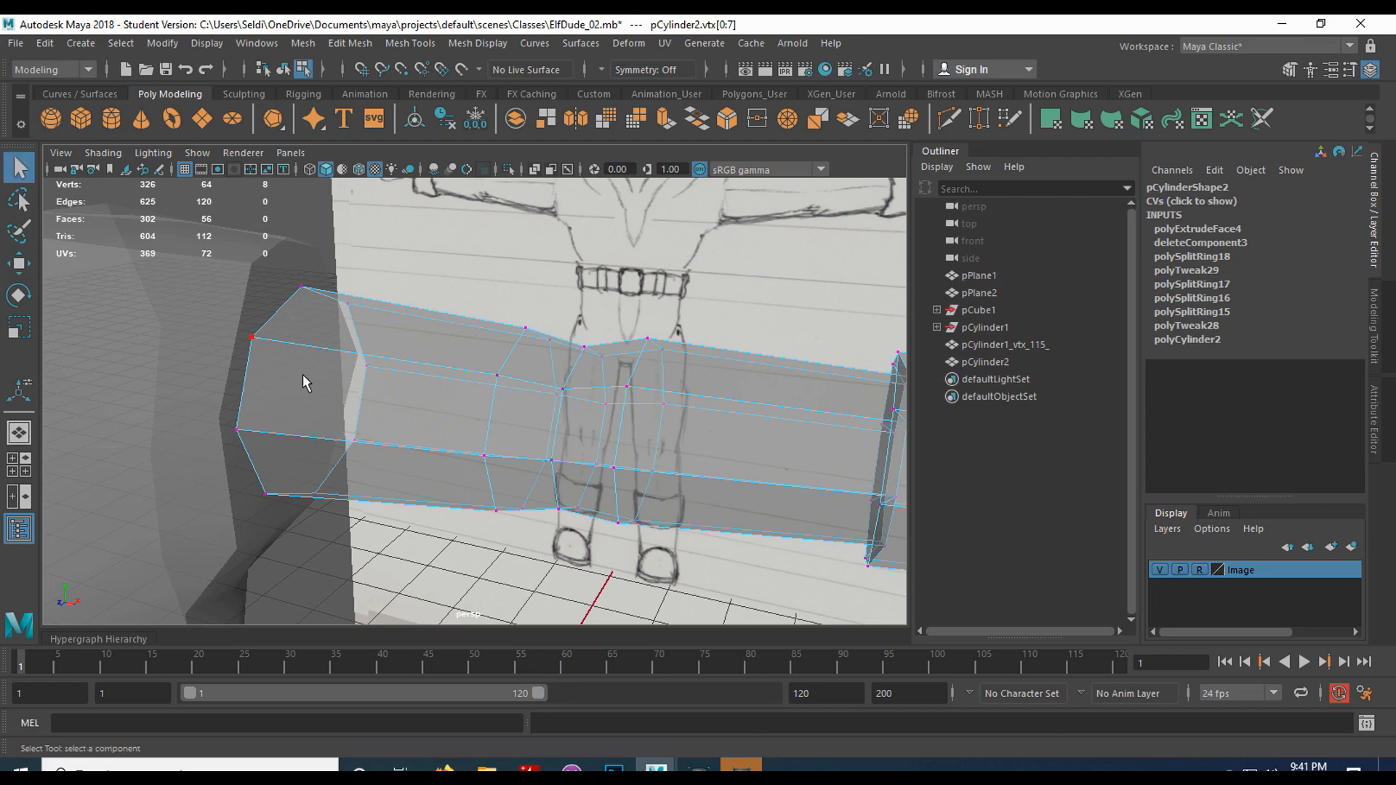
pyautogui.moveTo(338, 364); pyautogui.dragTo(480, 251, button='right')
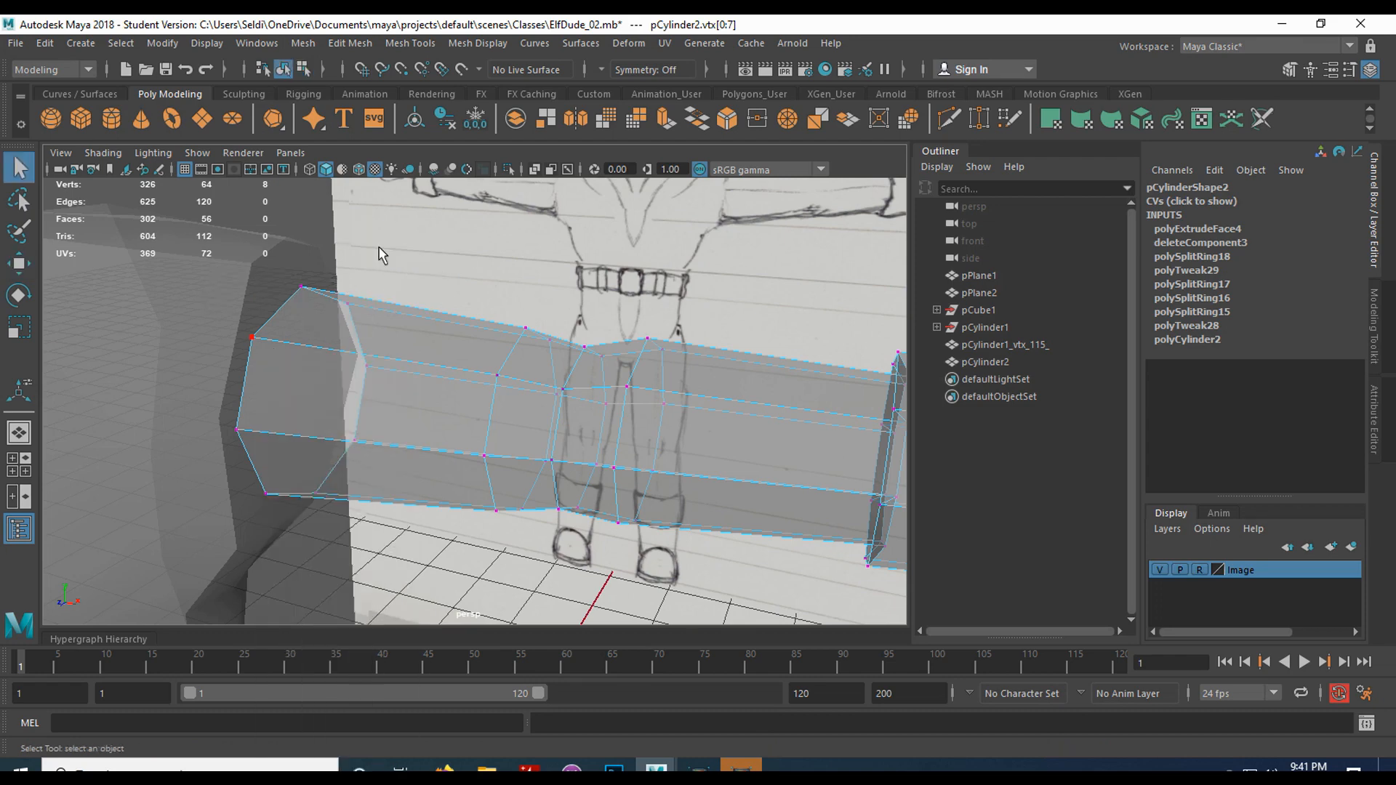
pyautogui.click(179, 326)
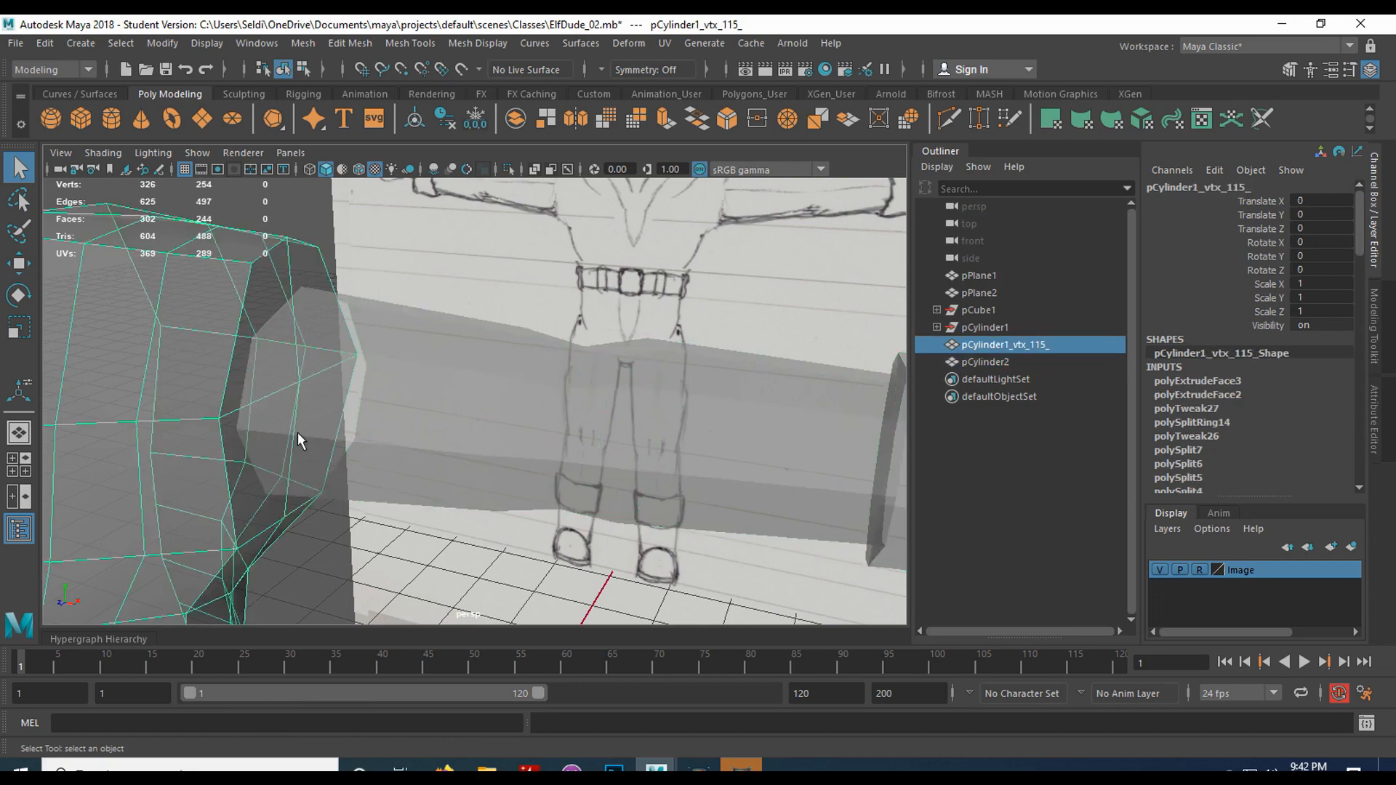
pyautogui.keyDown('alt'); pyautogui.moveTo(294, 426); pyautogui.dragTo(367, 458); pyautogui.keyUp('alt')
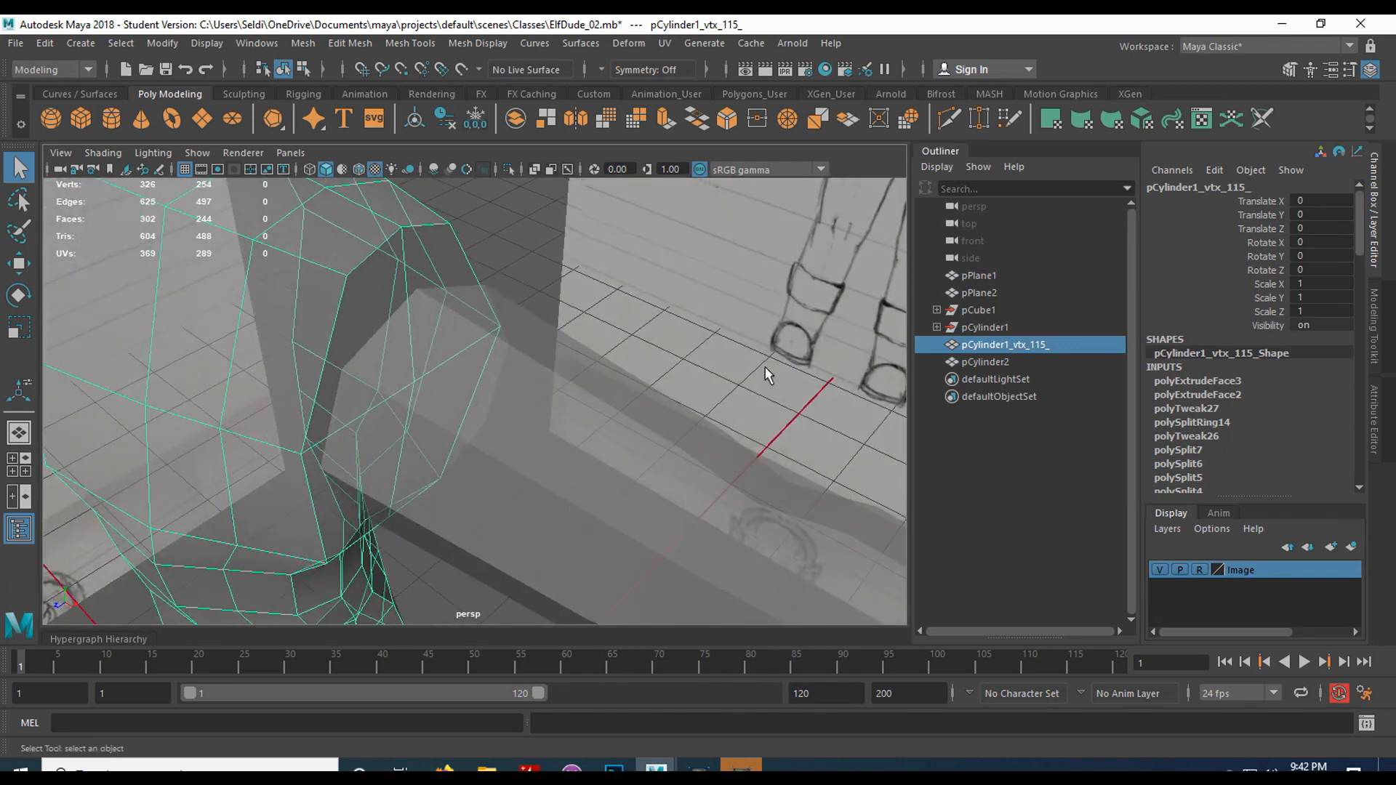
pyautogui.rightClick(363, 264)
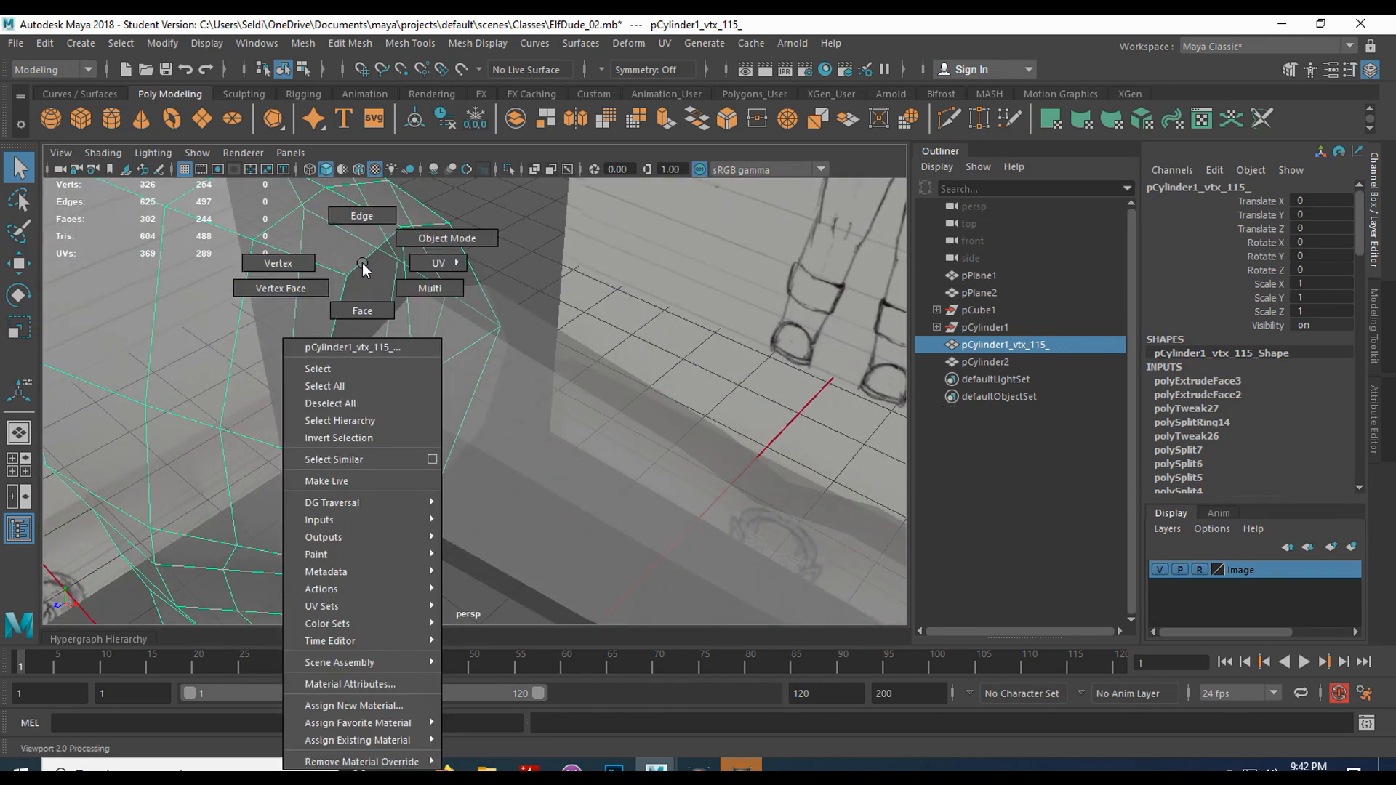
pyautogui.click(390, 680)
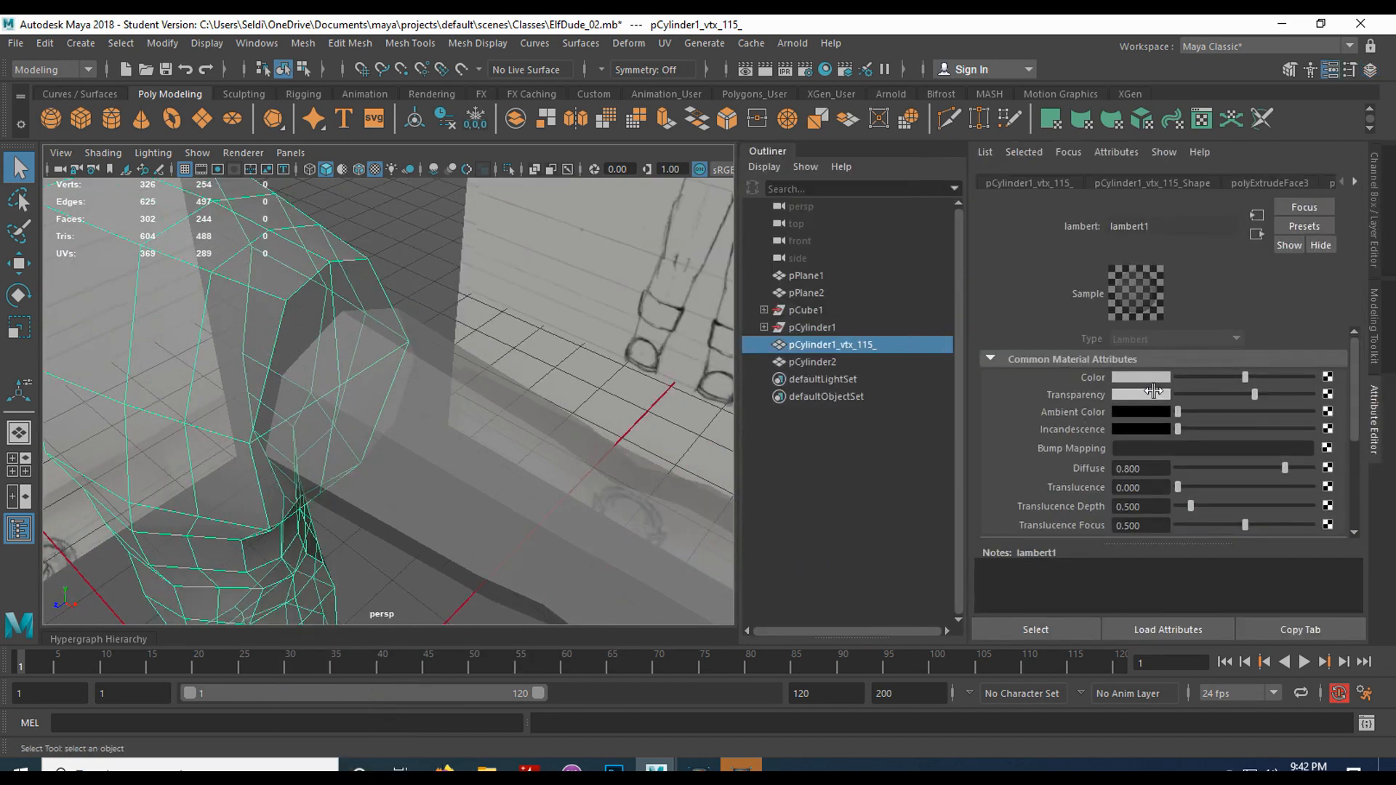
pyautogui.moveTo(1254, 395); pyautogui.dragTo(1163, 395)
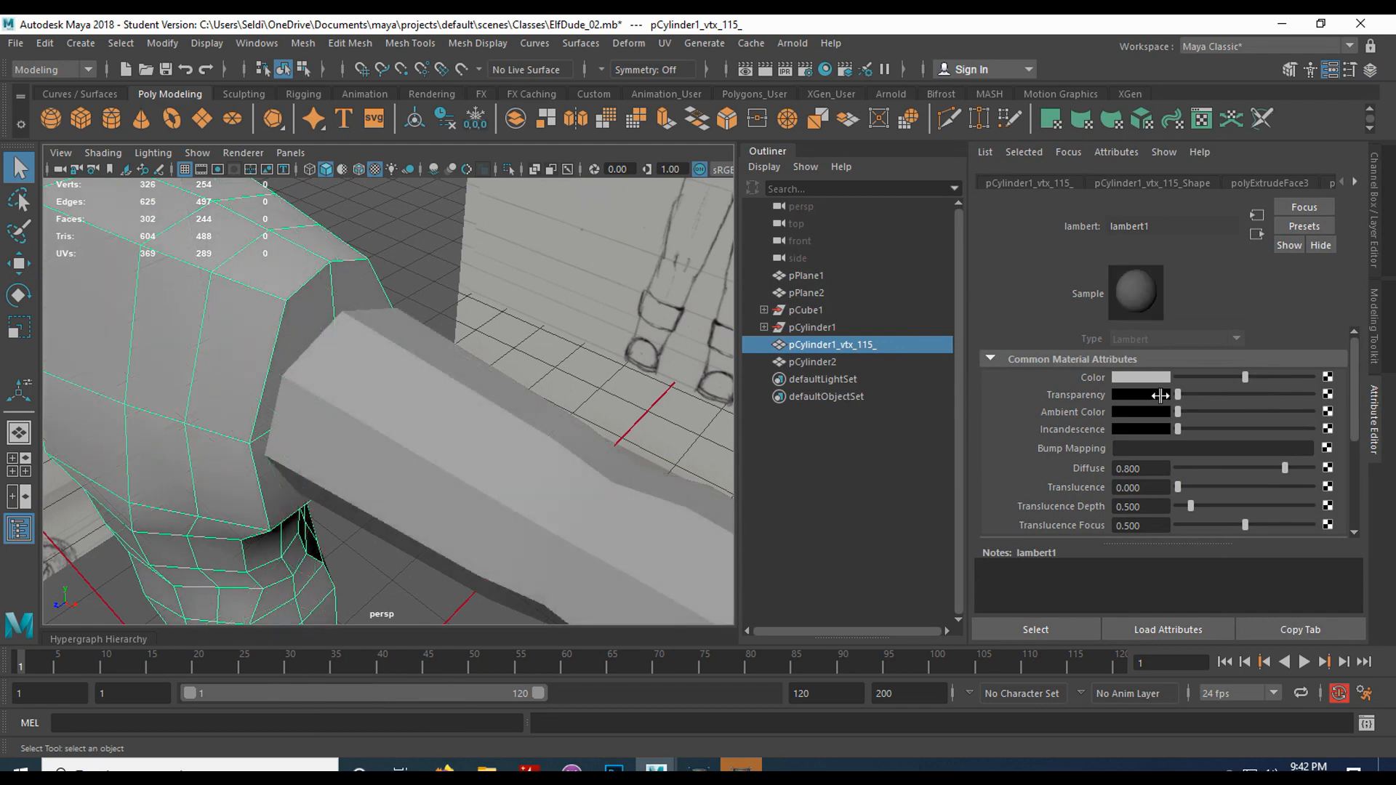
# Delete the four faces on the torso's shoulder side facing the arm, opening a hole for the joint
pyautogui.moveTo(522, 517)
pyautogui.keyDown('alt'); pyautogui.mouseDown()
pyautogui.moveTo(433, 487)
pyautogui.moveTo(440, 431)
pyautogui.moveTo(395, 377)
pyautogui.moveTo(395, 413)
pyautogui.mouseUp(); pyautogui.keyUp('alt')
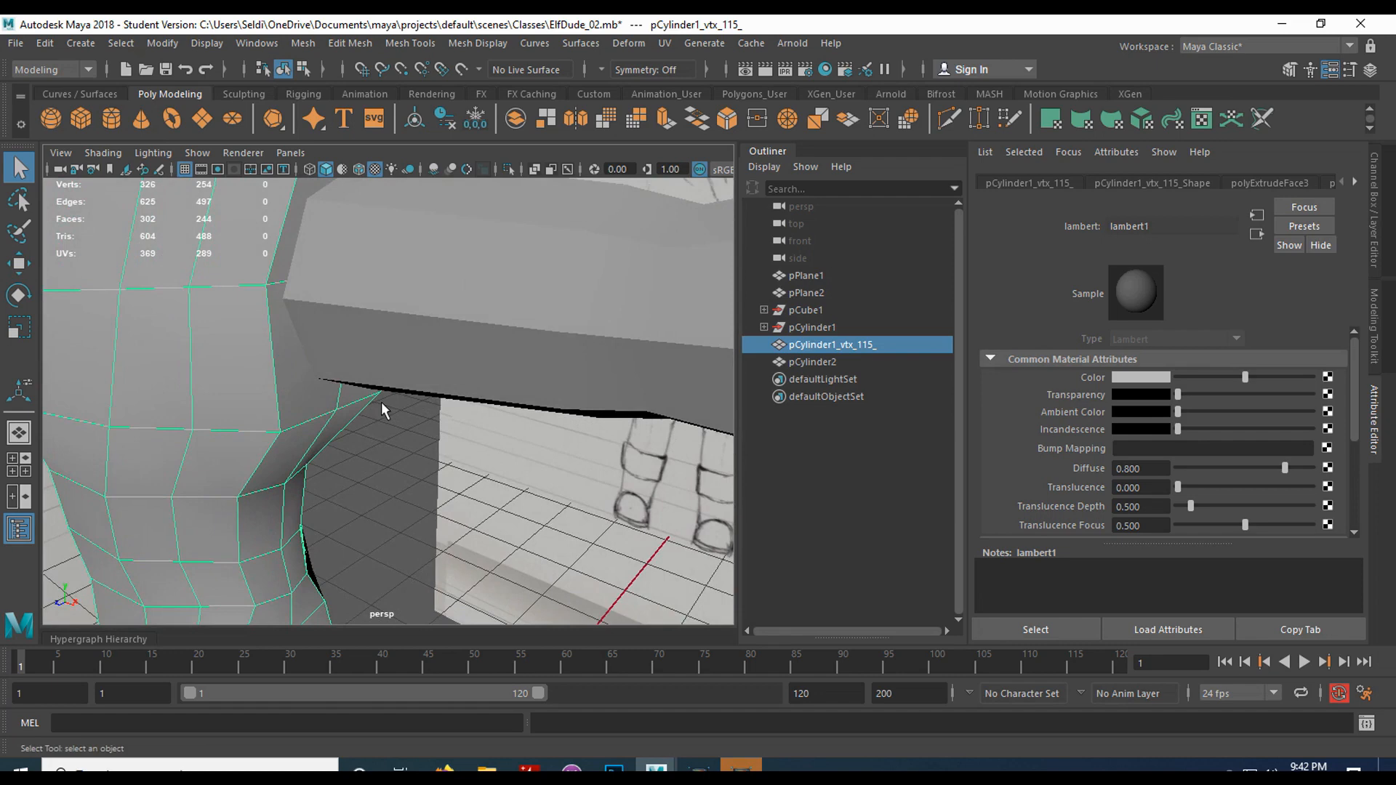
pyautogui.keyDown('alt'); pyautogui.moveTo(304, 346); pyautogui.dragTo(363, 386); pyautogui.keyUp('alt')
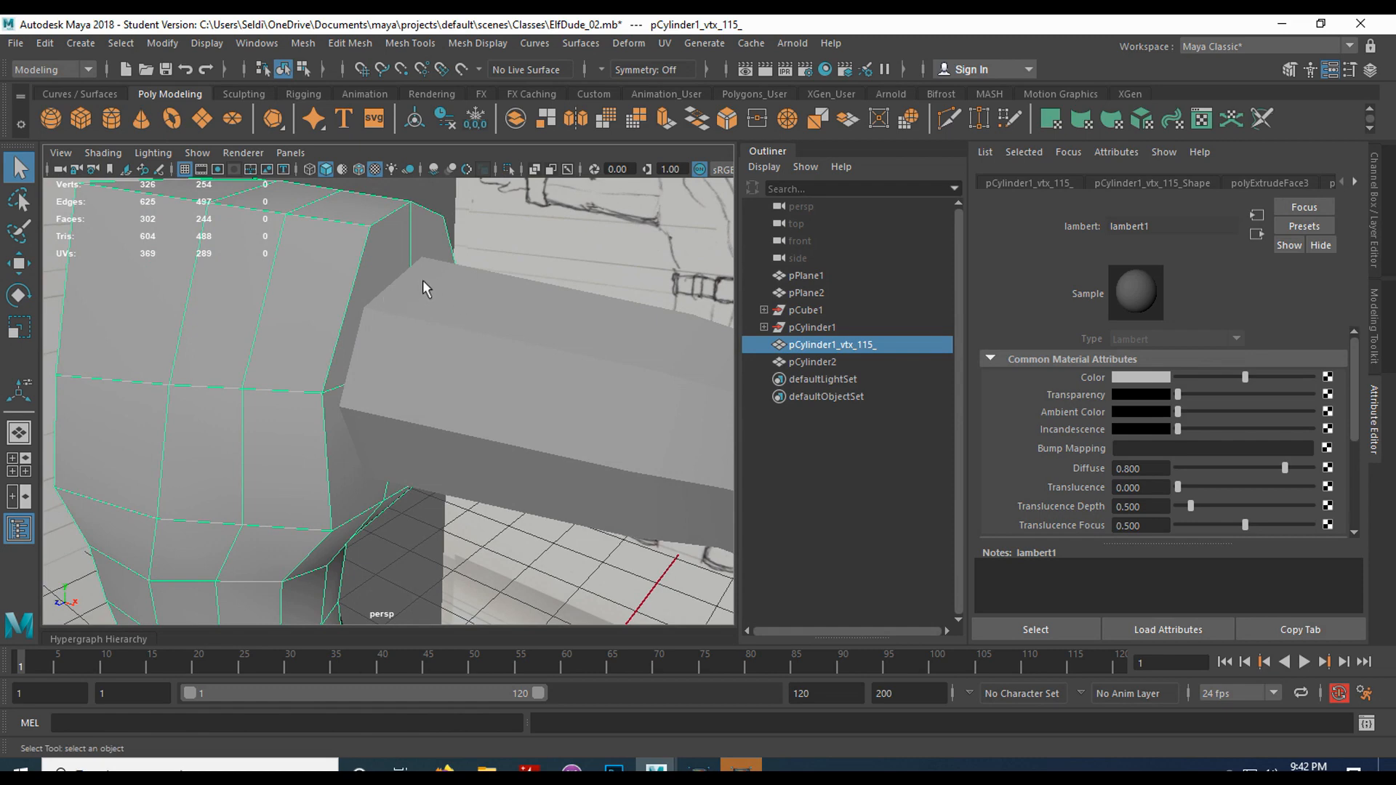
pyautogui.moveTo(408, 279); pyautogui.dragTo(403, 320, button='right')
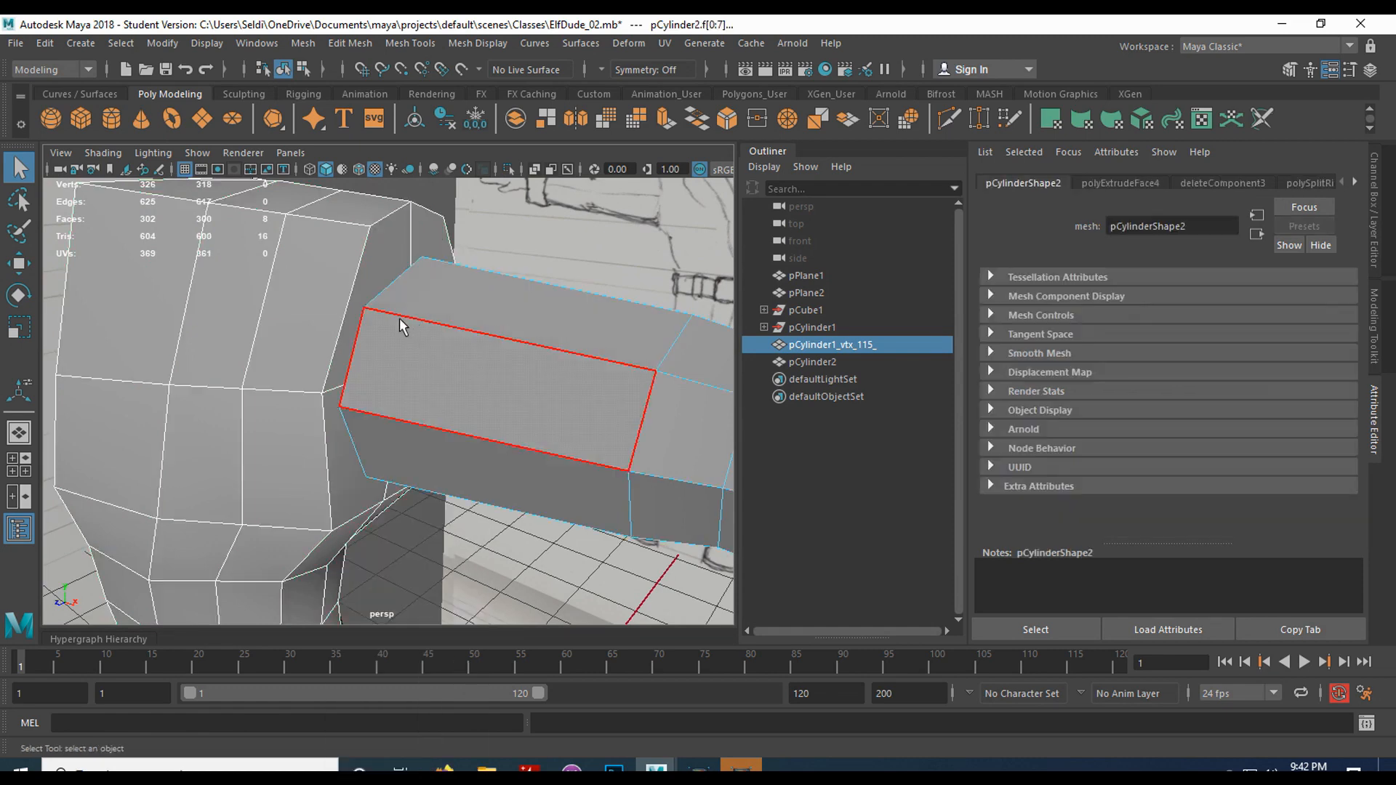
pyautogui.click(370, 262)
pyautogui.moveTo(375, 252); pyautogui.dragTo(369, 287, button='right')
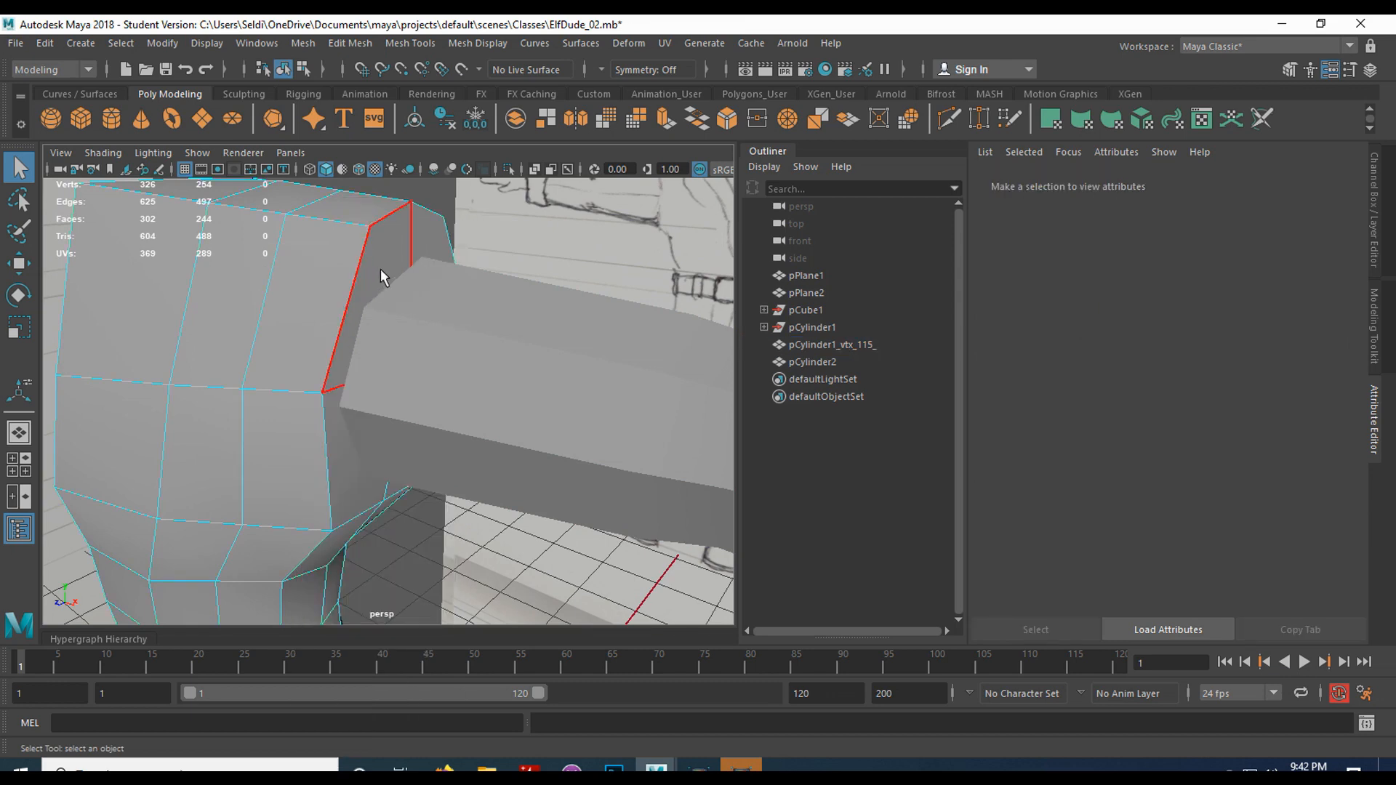
pyautogui.click(381, 269)
pyautogui.keyDown('shift'); pyautogui.click(425, 237); pyautogui.keyUp('shift')
pyautogui.keyDown('shift'); pyautogui.click(349, 424); pyautogui.keyUp('shift')
pyautogui.keyDown('alt'); pyautogui.moveTo(407, 495); pyautogui.dragTo(269, 460); pyautogui.keyUp('alt')
pyautogui.keyDown('shift'); pyautogui.click(448, 479); pyautogui.keyUp('shift')
pyautogui.keyDown('alt'); pyautogui.moveTo(487, 287); pyautogui.dragTo(642, 372); pyautogui.keyUp('alt')
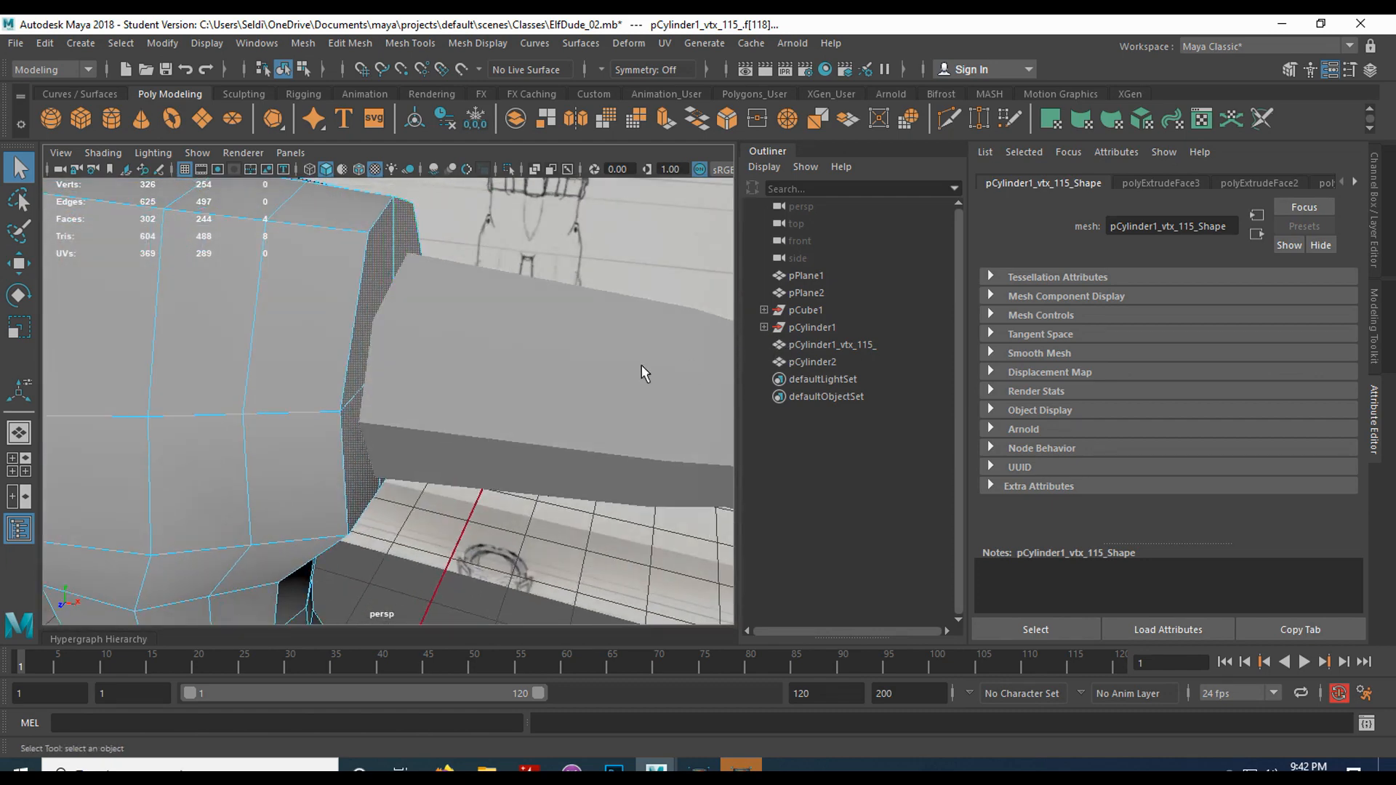
pyautogui.press('Delete')
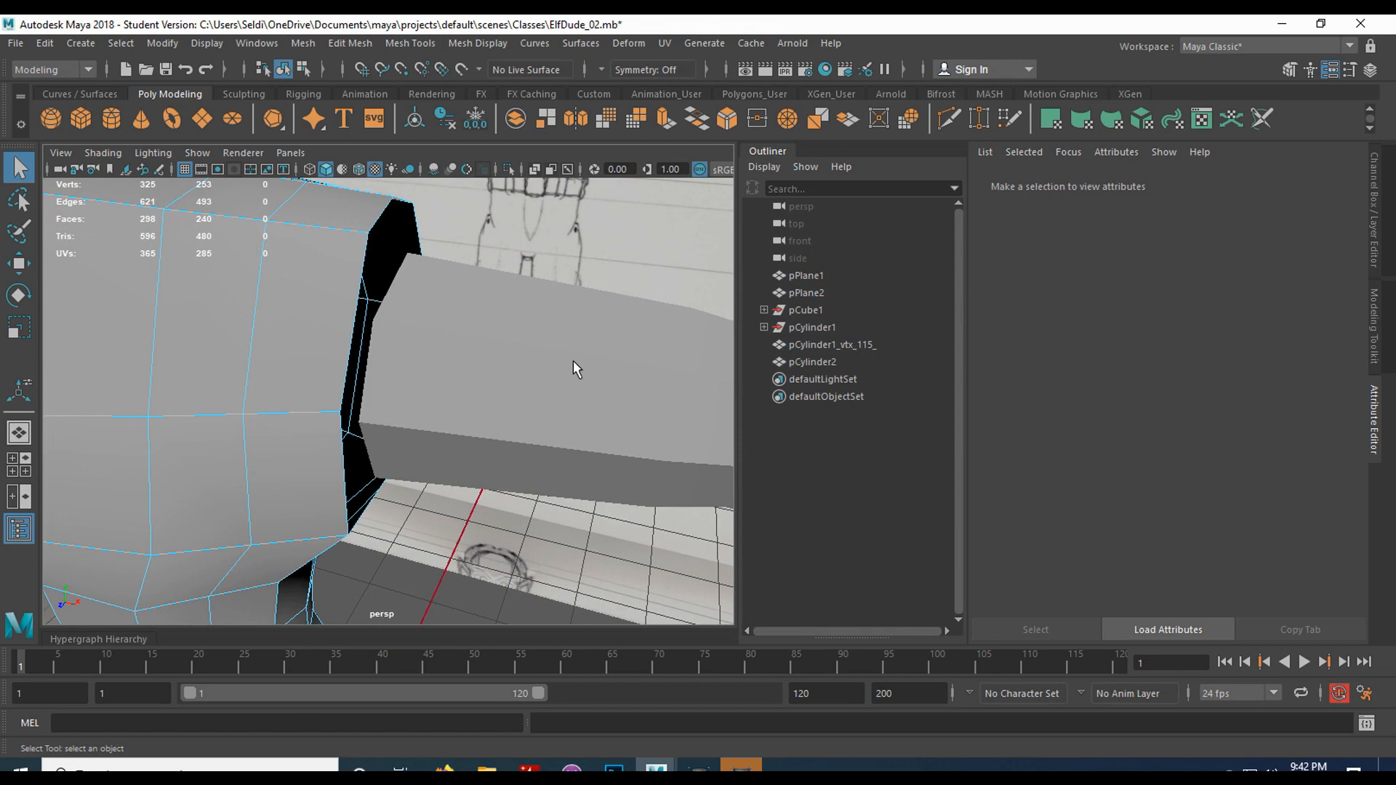
# Combine the arm mesh pCylinder2 and the torso mesh pCylinder1_vtx_115_ into a single object
pyautogui.moveTo(432, 330); pyautogui.dragTo(509, 252, button='right')
pyautogui.click(446, 382)
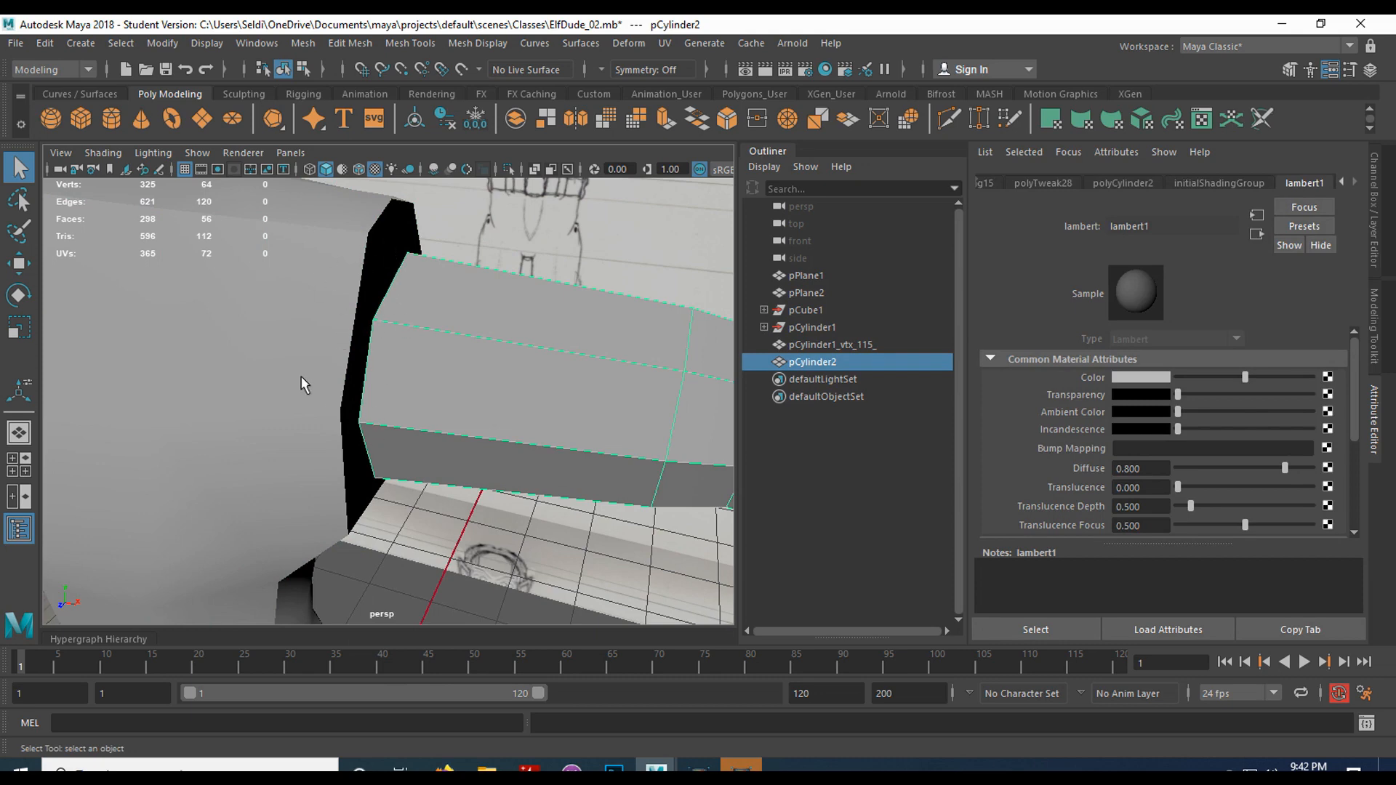
pyautogui.keyDown('shift'); pyautogui.click(284, 343); pyautogui.keyUp('shift')
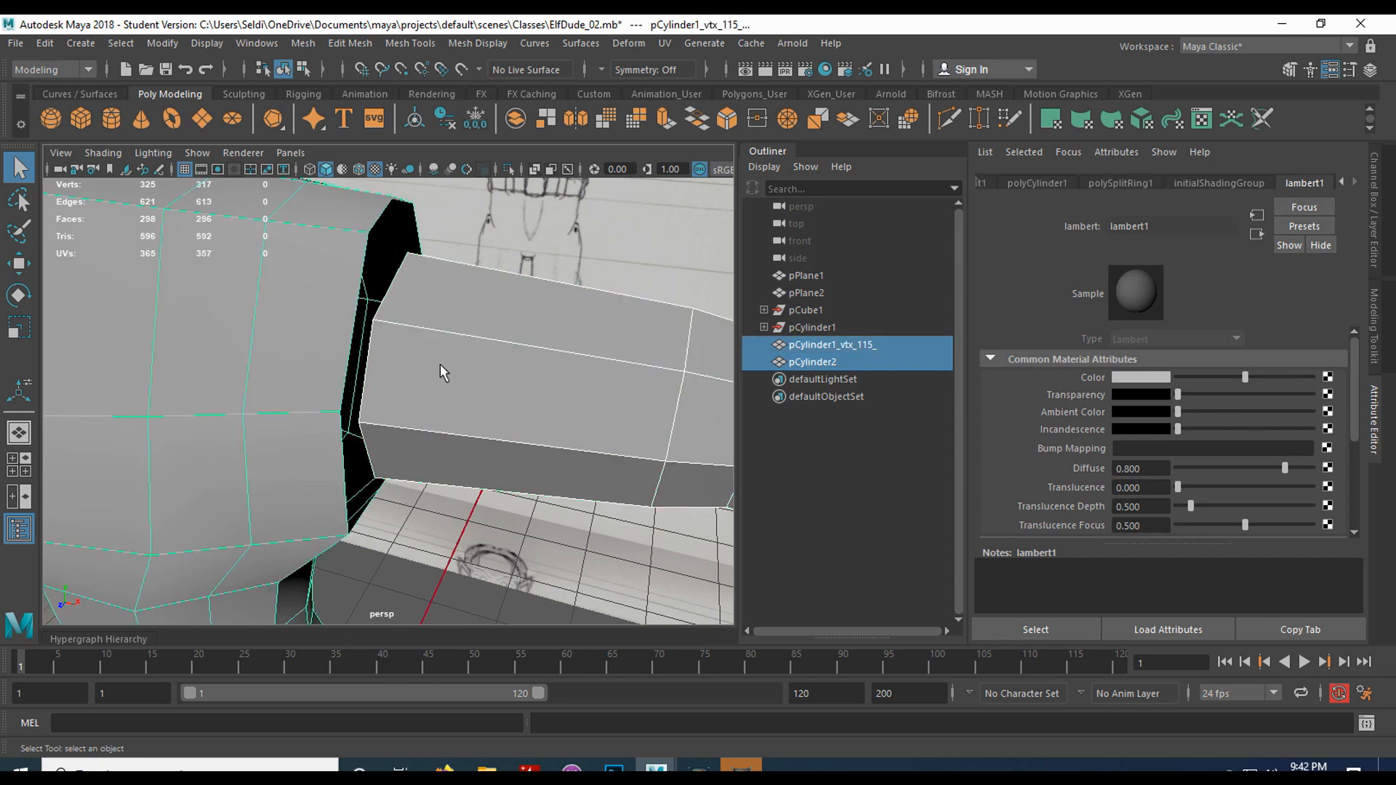
pyautogui.click(440, 364)
pyautogui.keyDown('shift'); pyautogui.click(316, 334); pyautogui.keyUp('shift')
pyautogui.click(515, 120)
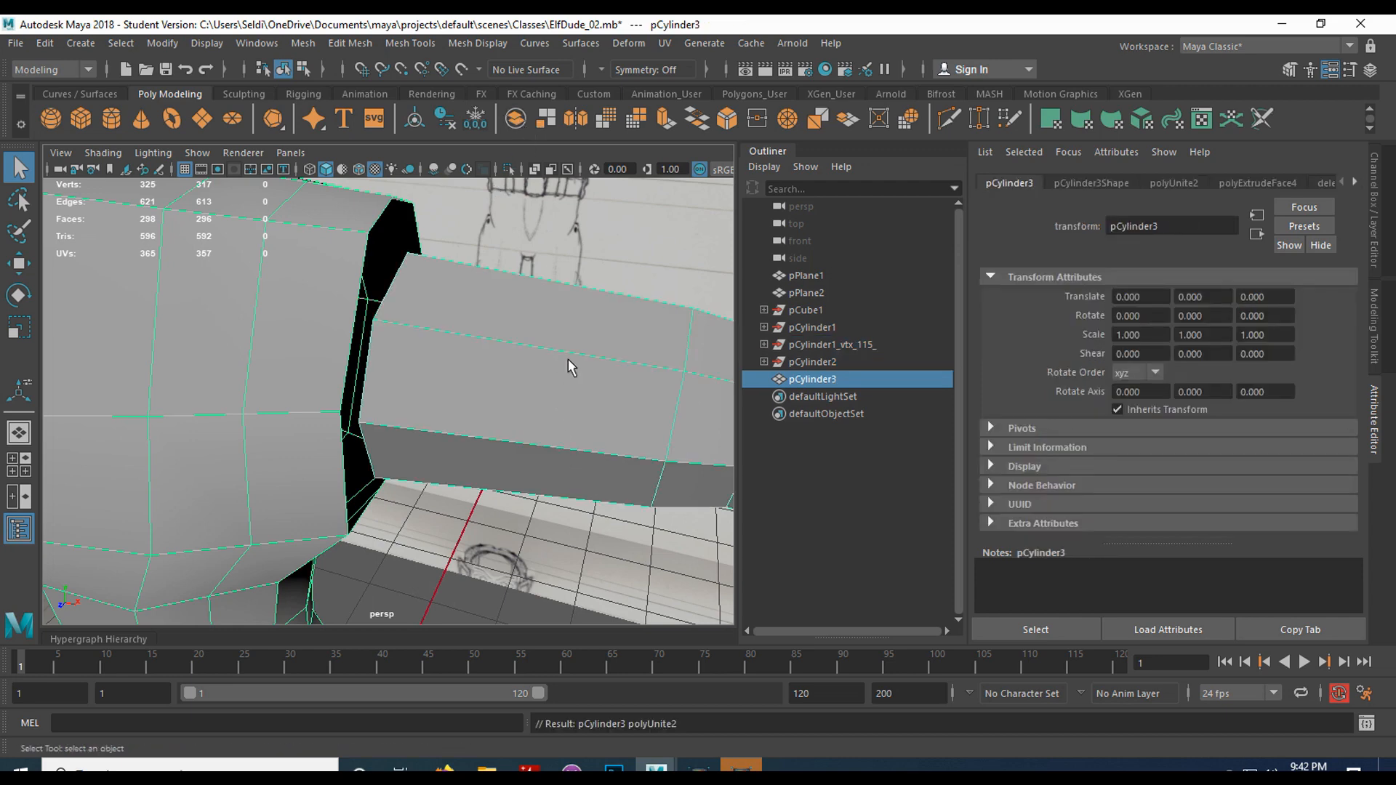
# Examine the gap between the torso's shoulder opening and the upper arm in the front and perspective views
pyautogui.press('space')
pyautogui.press('space')
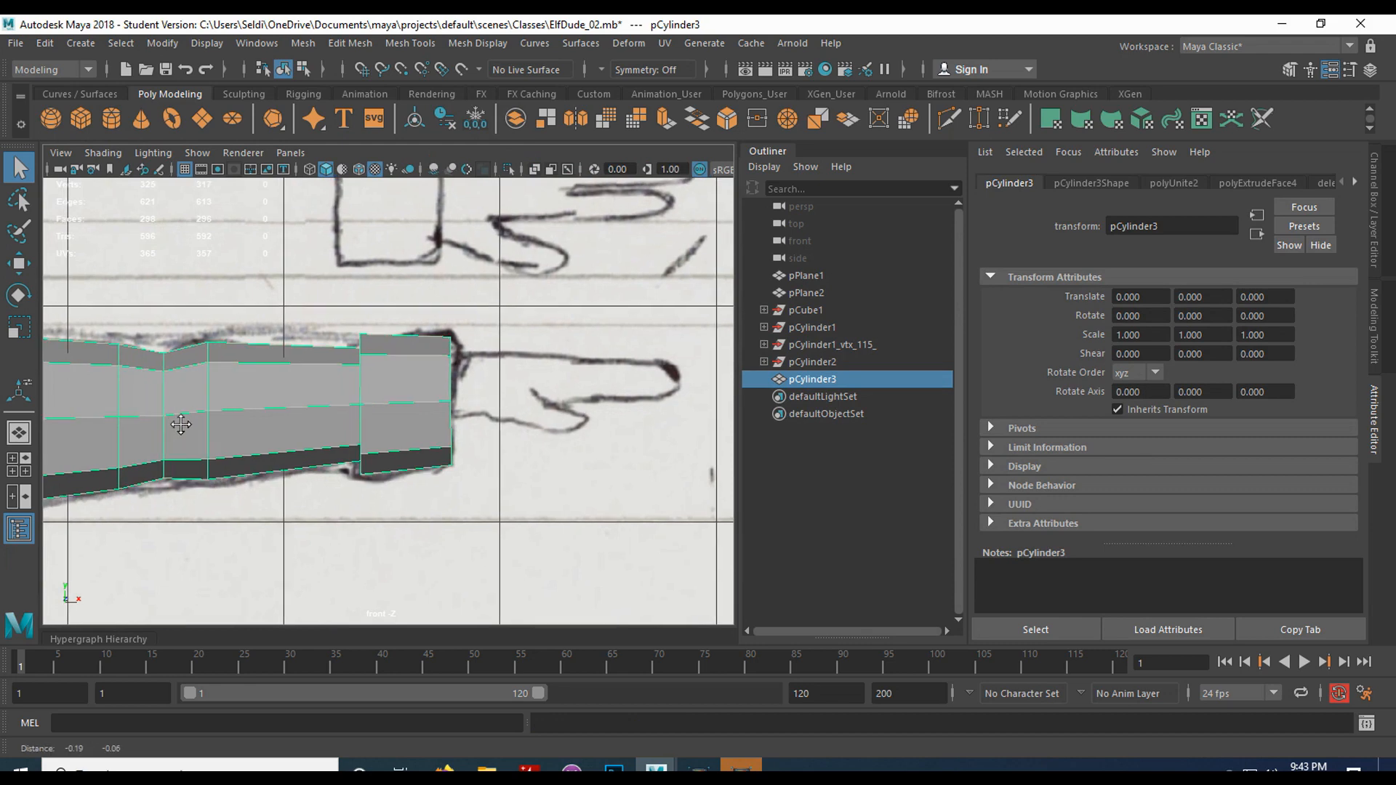
pyautogui.keyDown('alt'); pyautogui.moveTo(169, 427); pyautogui.dragTo(623, 407, button='middle'); pyautogui.keyUp('alt')
pyautogui.moveTo(423, 410)
pyautogui.keyDown('alt'); pyautogui.mouseDown(button='middle')
pyautogui.moveTo(386, 424)
pyautogui.moveTo(425, 423)
pyautogui.mouseUp(button='middle'); pyautogui.keyUp('alt')
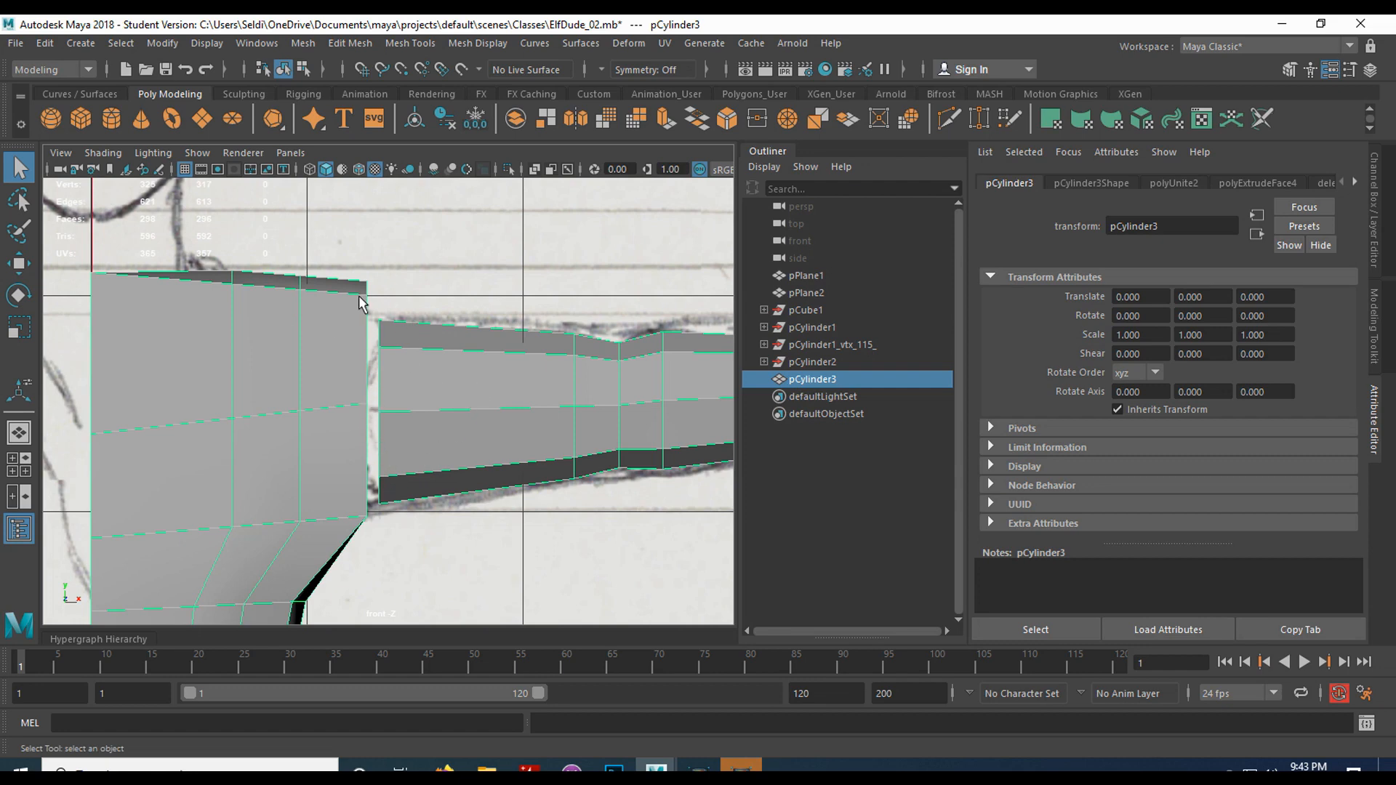
pyautogui.press('space')
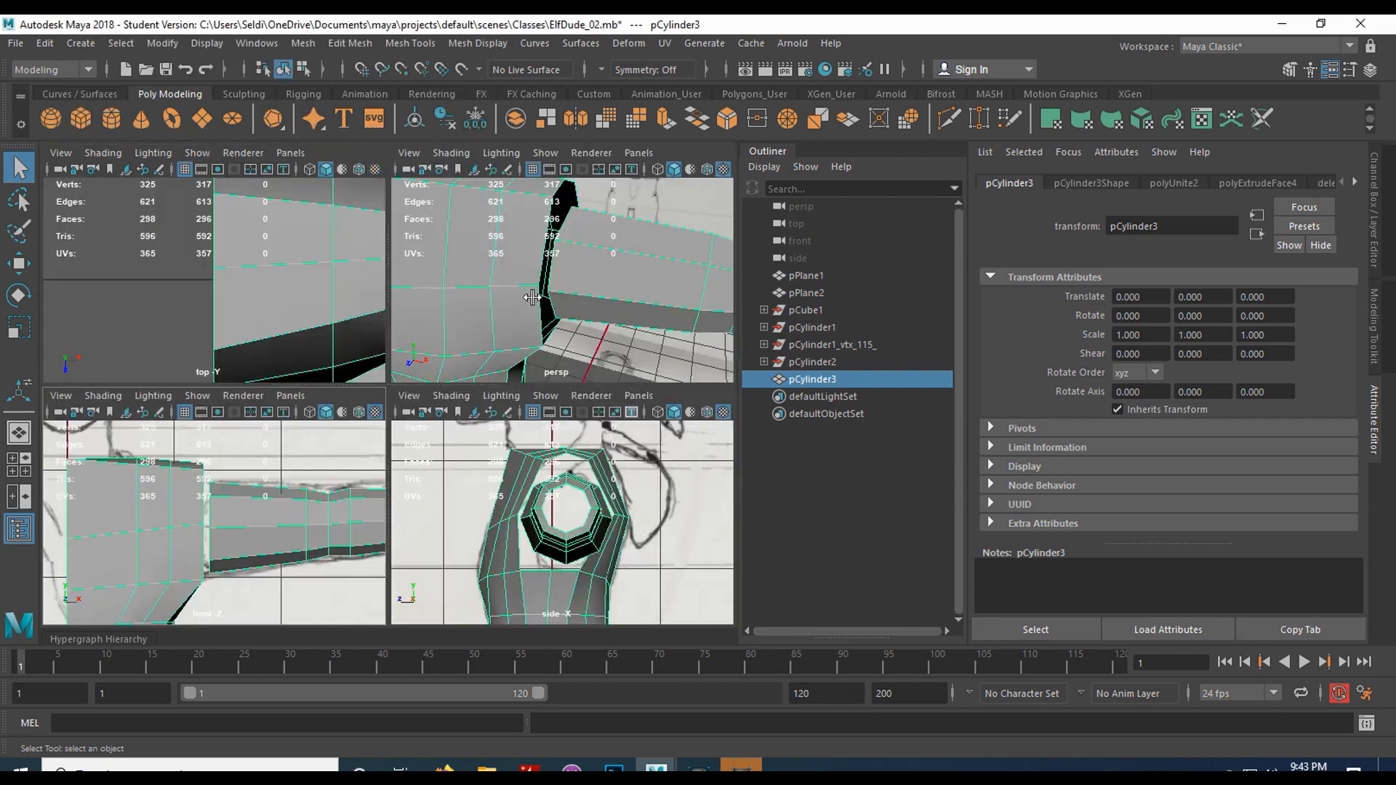
pyautogui.press('space')
pyautogui.keyDown('alt'); pyautogui.moveTo(519, 364); pyautogui.dragTo(586, 309); pyautogui.keyUp('alt')
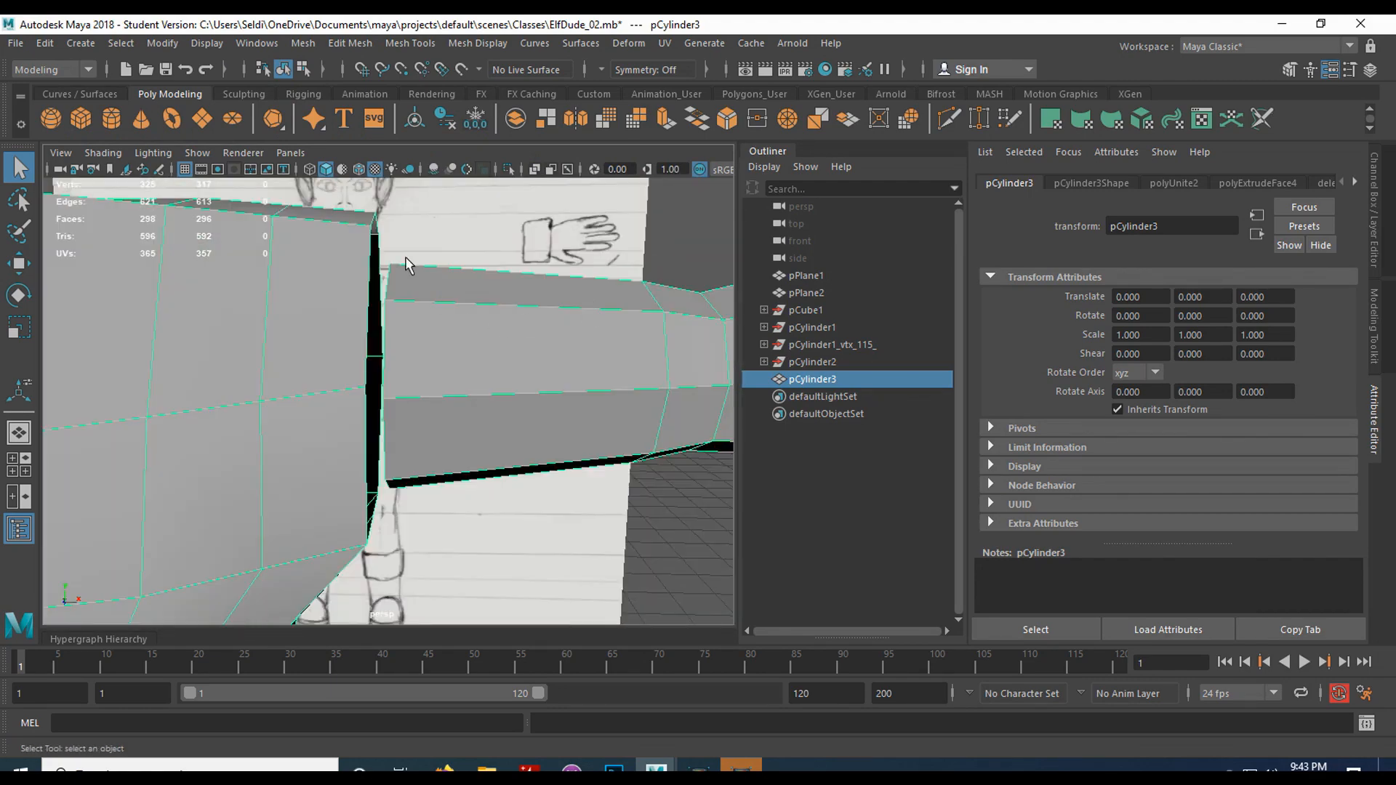
# Insert an edge loop around the upper arm close to its open shoulder end
pyautogui.press('space')
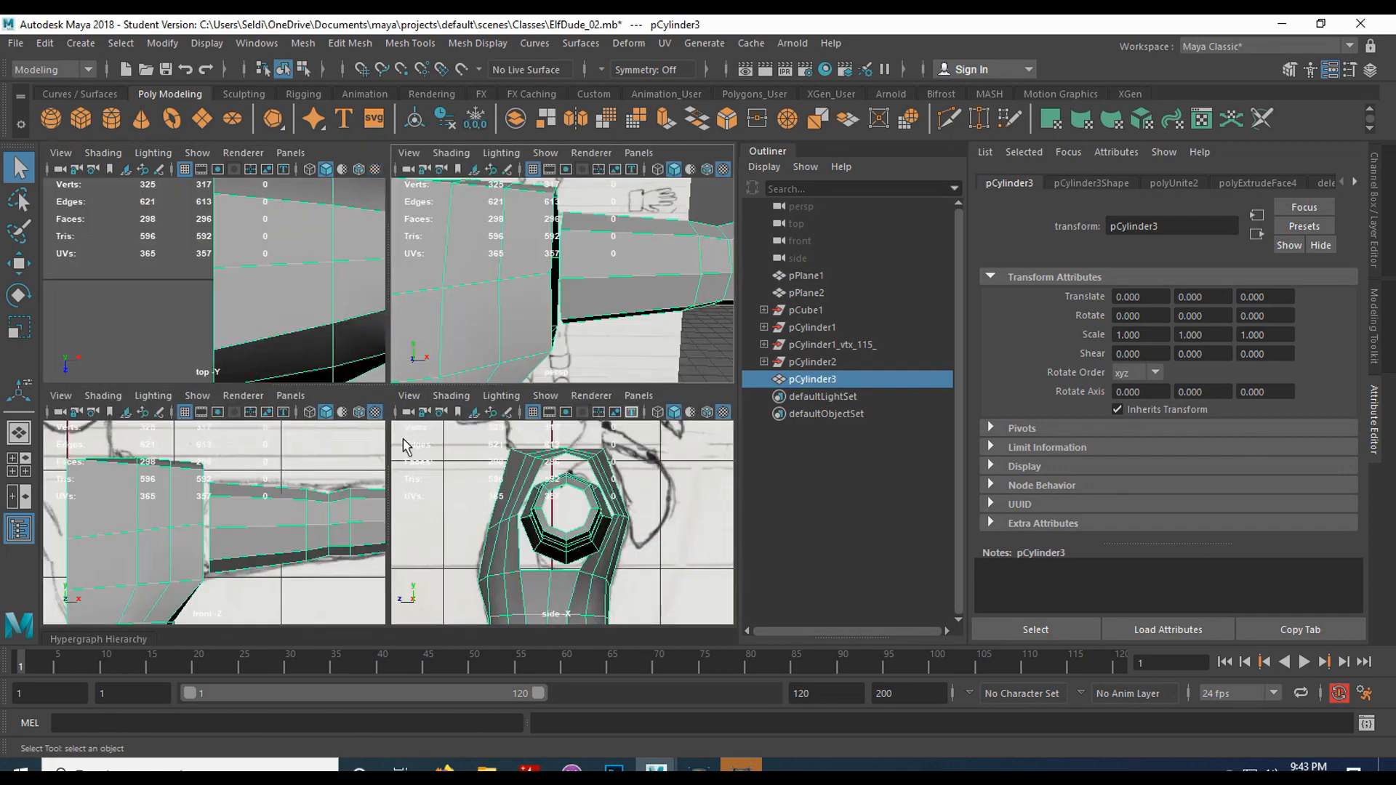
pyautogui.press('space')
pyautogui.keyDown('alt'); pyautogui.moveTo(321, 477); pyautogui.dragTo(222, 455, button='middle'); pyautogui.keyUp('alt')
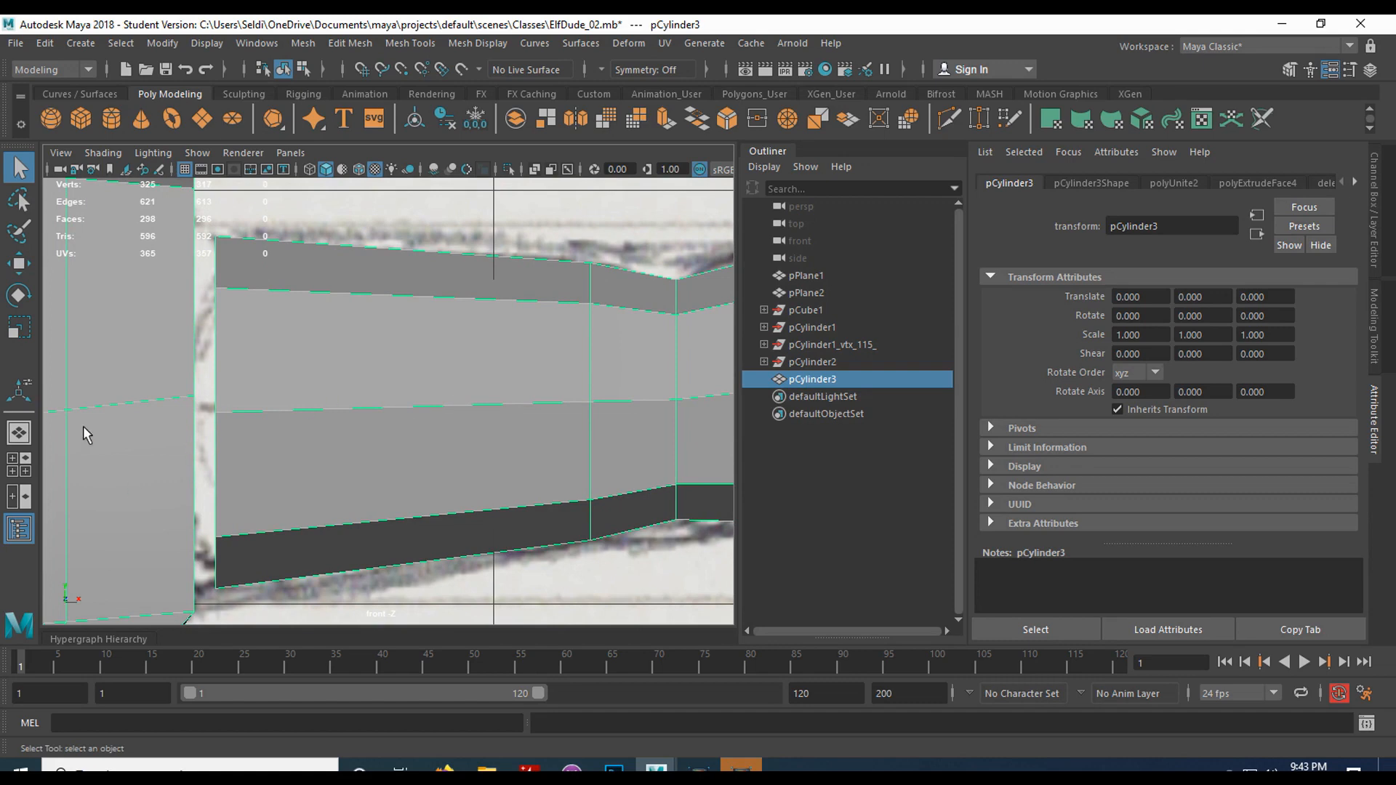
pyautogui.click(410, 43)
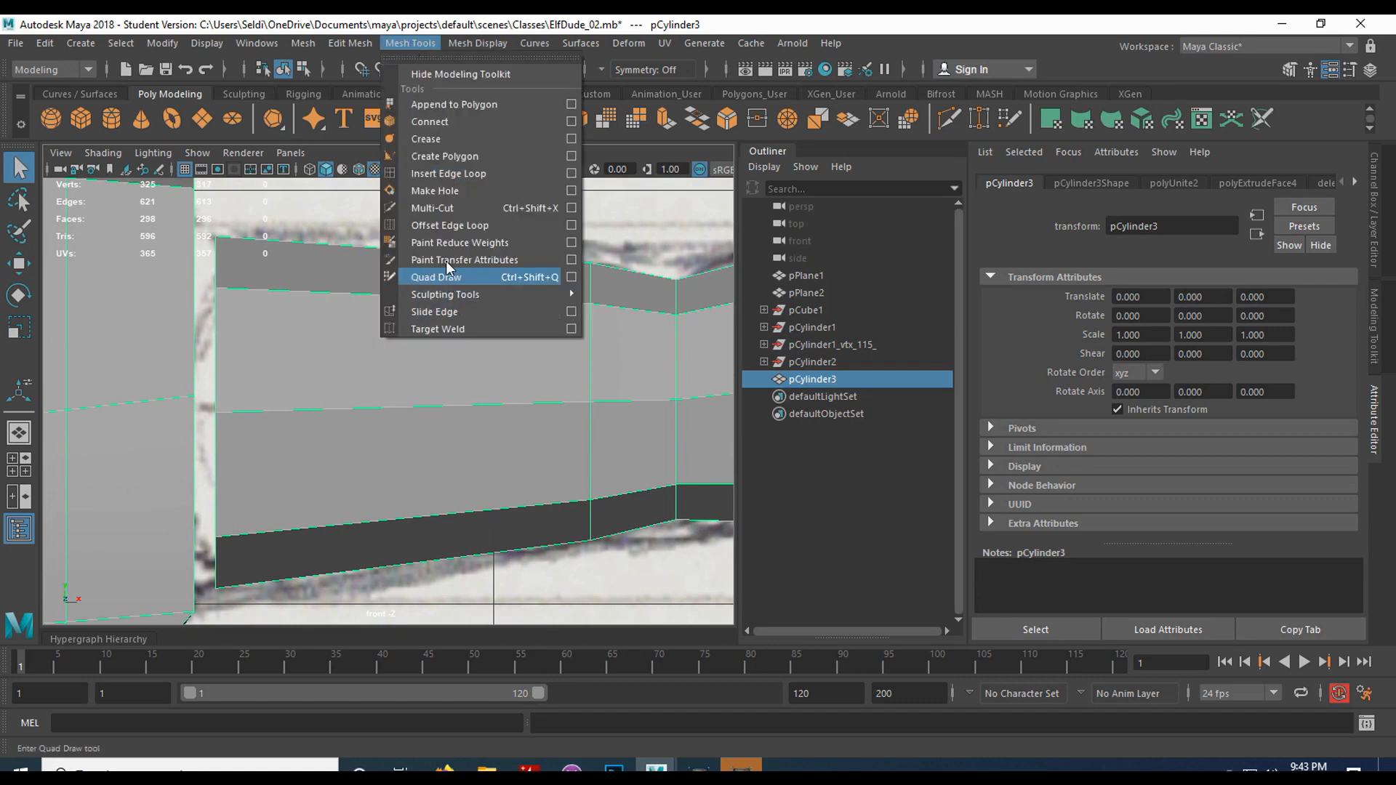
pyautogui.click(440, 174)
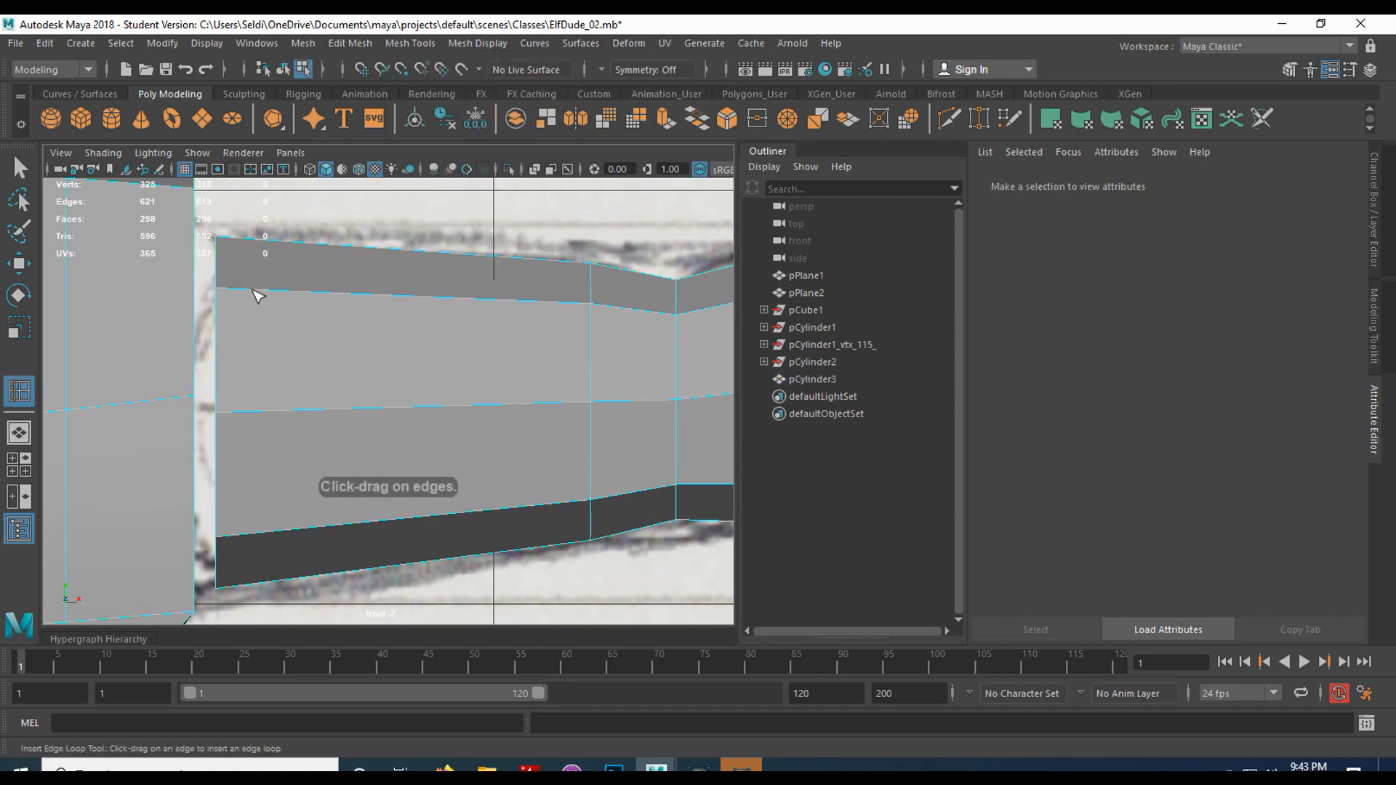
pyautogui.scroll(-2, 252, 290)
pyautogui.scroll(1, 287, 326)
pyautogui.keyDown('alt'); pyautogui.moveTo(287, 321); pyautogui.dragTo(356, 313, button='middle'); pyautogui.keyUp('alt')
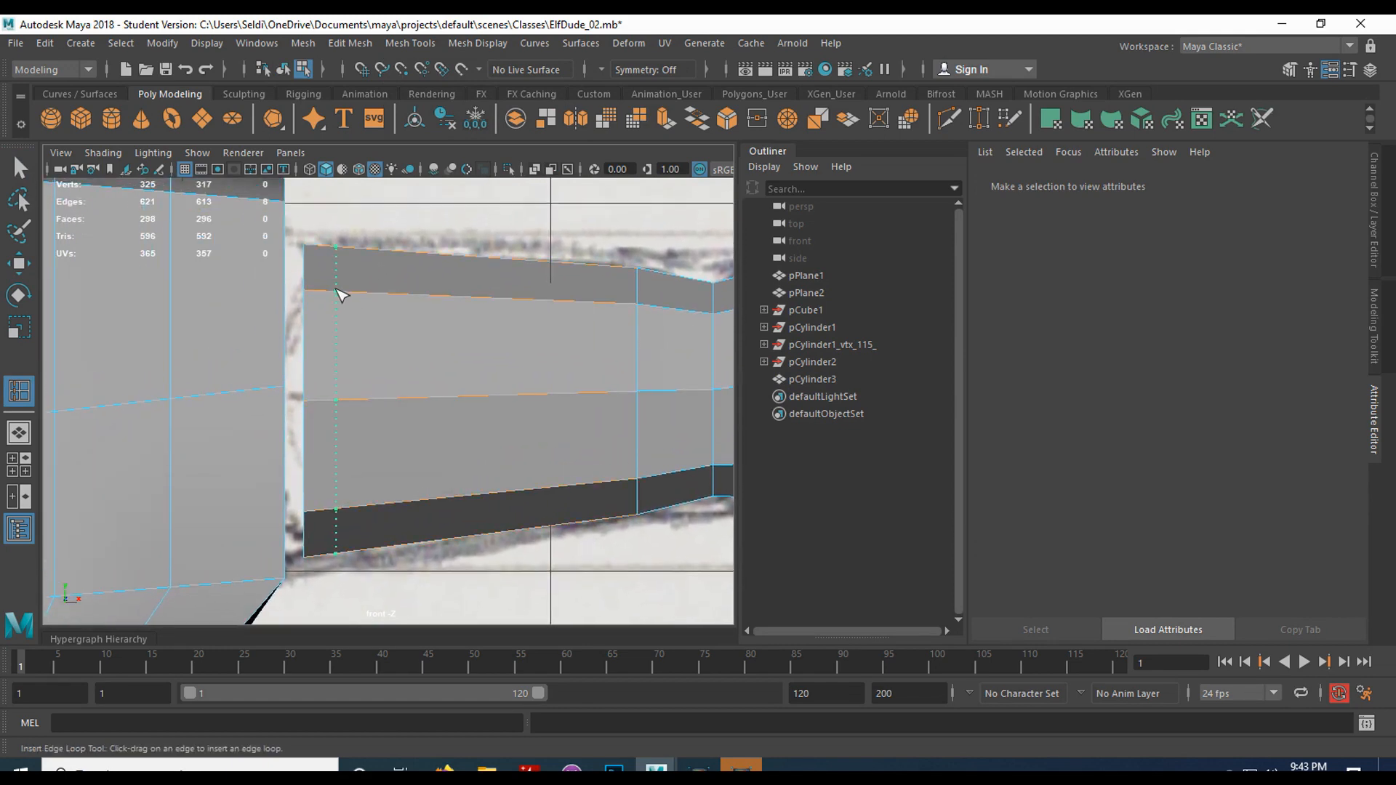
pyautogui.click(354, 296)
pyautogui.scroll(-1, 378, 314)
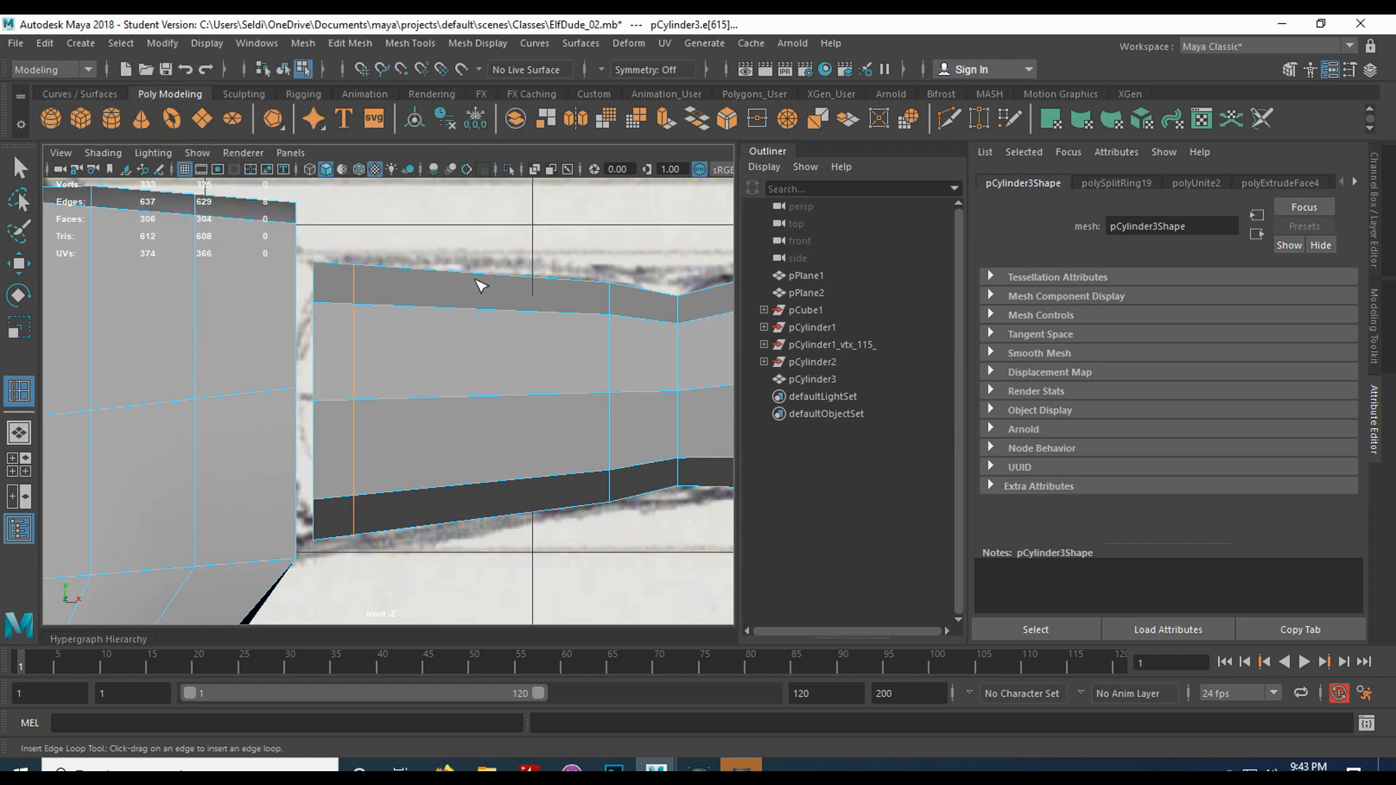
# Target-weld the upper vertices of the arm's shoulder end to the matching vertices of the torso's shoulder opening
pyautogui.press('space')
pyautogui.press('space')
pyautogui.keyDown('alt'); pyautogui.moveTo(524, 333); pyautogui.dragTo(441, 369); pyautogui.keyUp('alt')
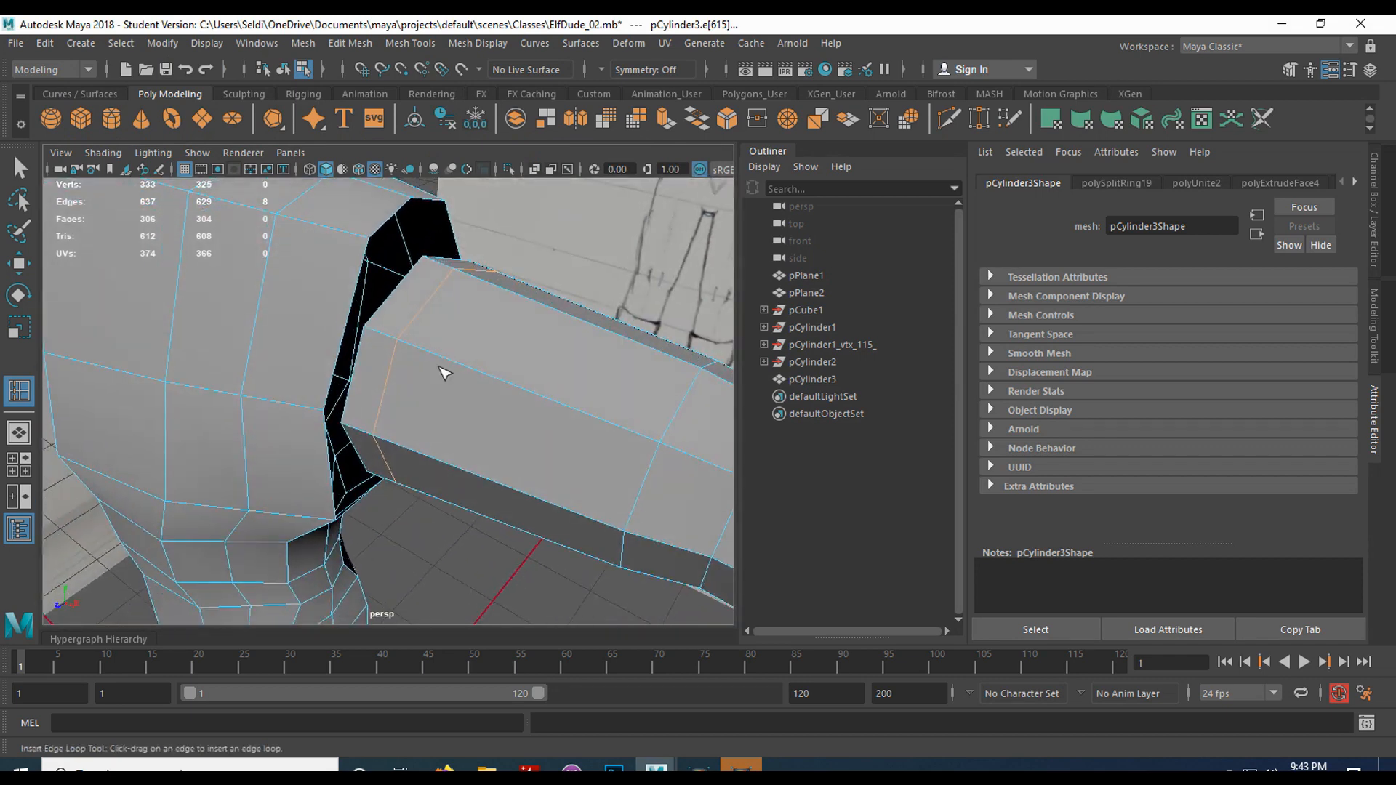
pyautogui.moveTo(475, 342); pyautogui.dragTo(396, 298, button='right')
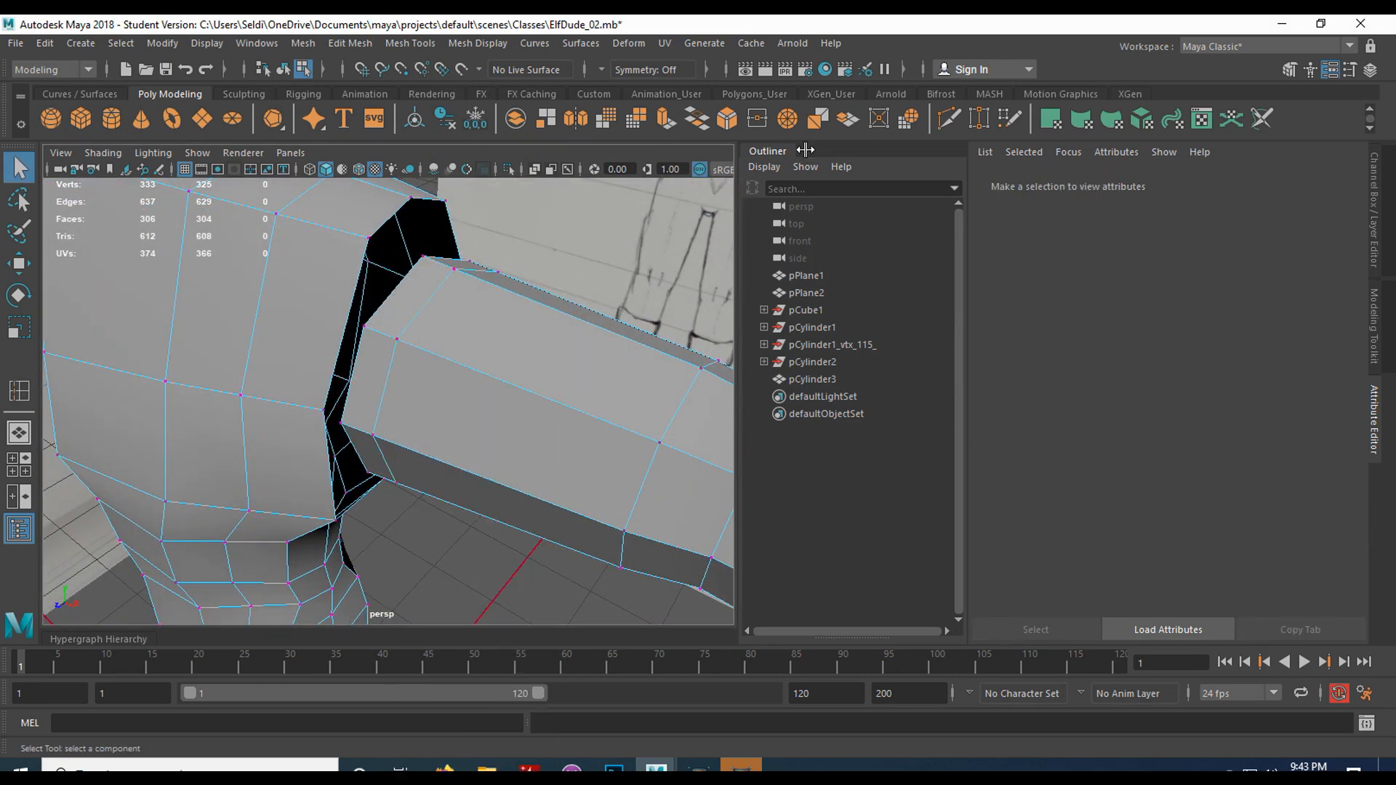
pyautogui.click(981, 122)
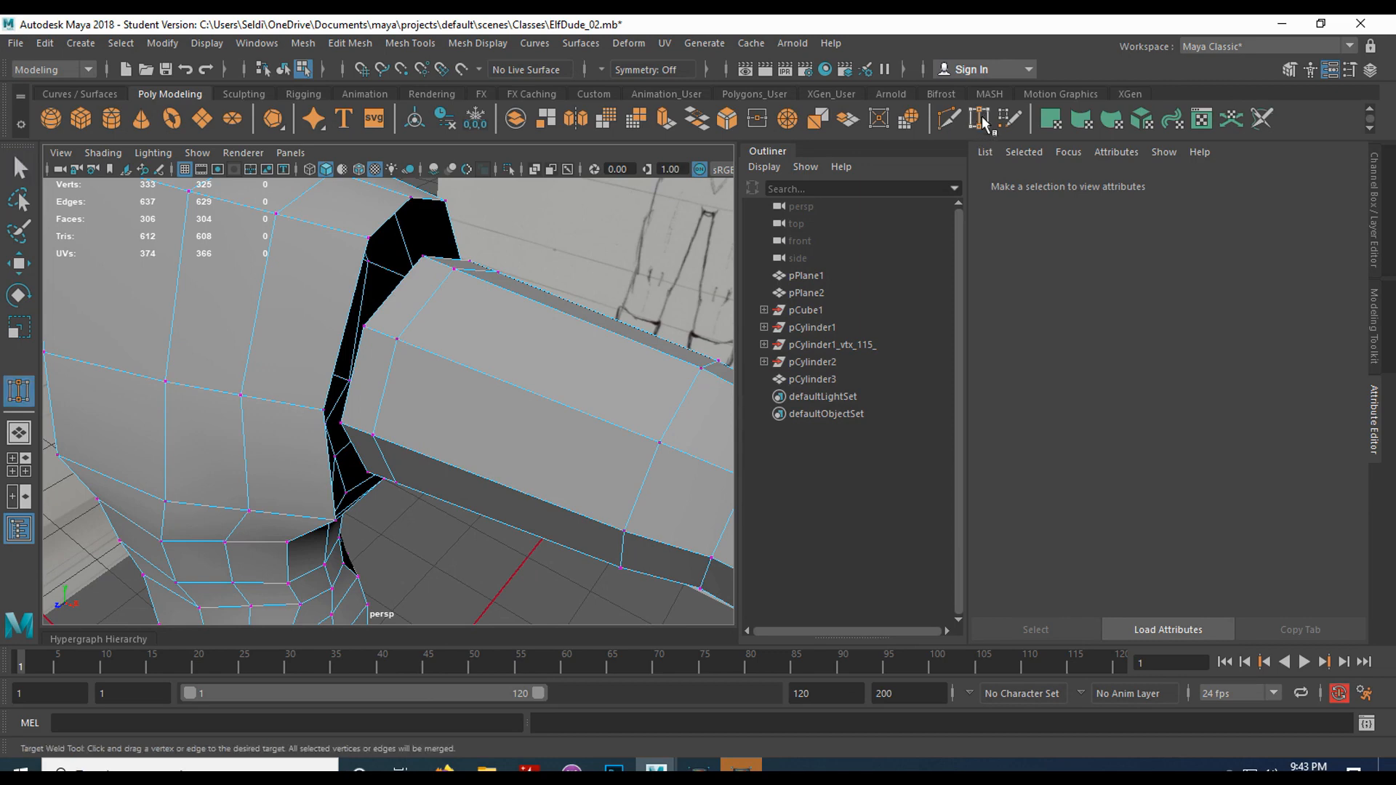
pyautogui.scroll(2, 441, 348)
pyautogui.scroll(2, 427, 371)
pyautogui.keyDown('alt'); pyautogui.moveTo(427, 371); pyautogui.dragTo(408, 396); pyautogui.keyUp('alt')
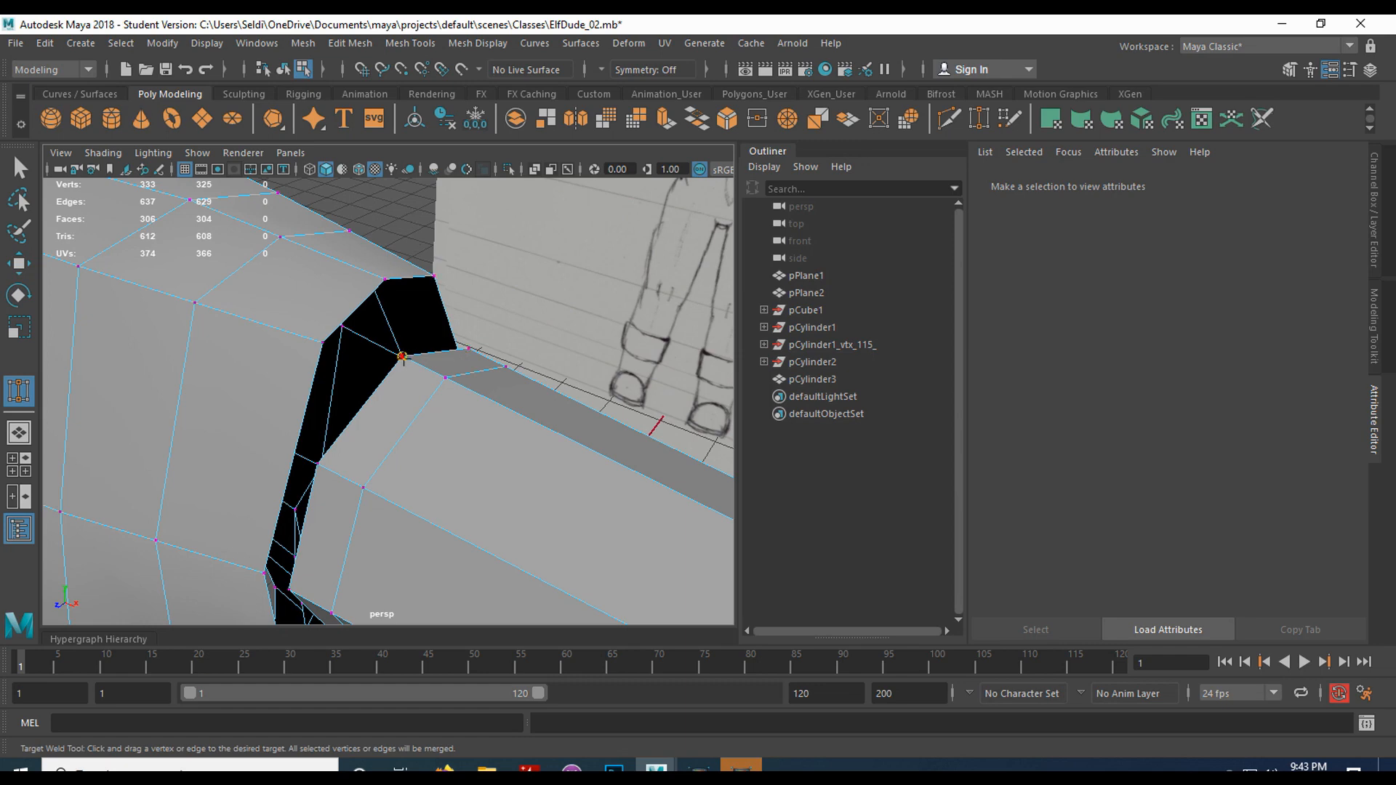
pyautogui.moveTo(402, 357); pyautogui.dragTo(282, 326)
pyautogui.moveTo(433, 366); pyautogui.dragTo(436, 301)
# Target-weld the remaining vertices around the back, underside and front of the arm opening to the torso, closing the shoulder joint
pyautogui.keyDown('alt'); pyautogui.moveTo(513, 487); pyautogui.dragTo(426, 336); pyautogui.keyUp('alt')
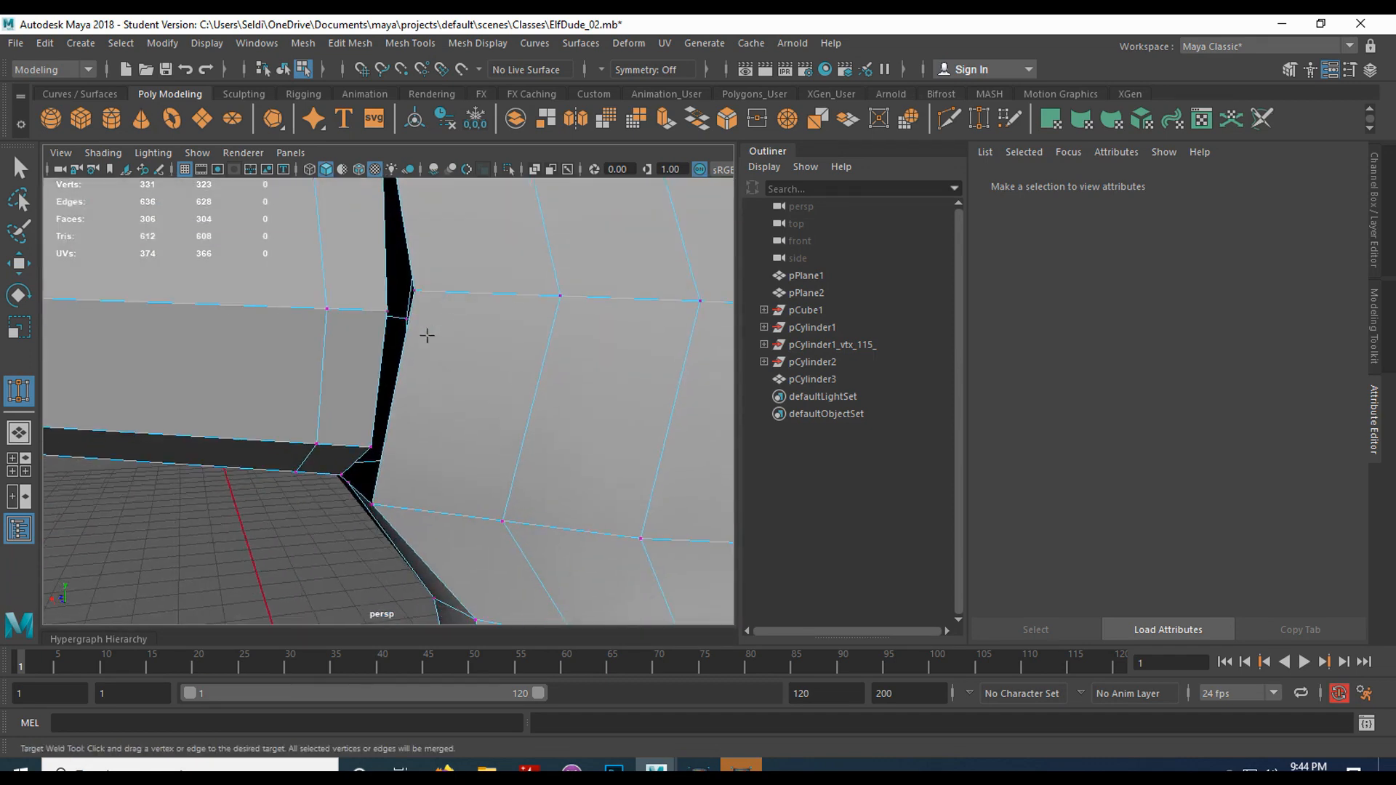
pyautogui.moveTo(421, 289); pyautogui.dragTo(420, 288)
pyautogui.keyDown('alt'); pyautogui.moveTo(420, 288); pyautogui.dragTo(393, 463); pyautogui.keyUp('alt')
pyautogui.keyDown('alt'); pyautogui.moveTo(483, 399); pyautogui.dragTo(363, 448); pyautogui.keyUp('alt')
pyautogui.moveTo(244, 498); pyautogui.dragTo(243, 498)
pyautogui.keyDown('alt'); pyautogui.moveTo(287, 352); pyautogui.dragTo(300, 413); pyautogui.keyUp('alt')
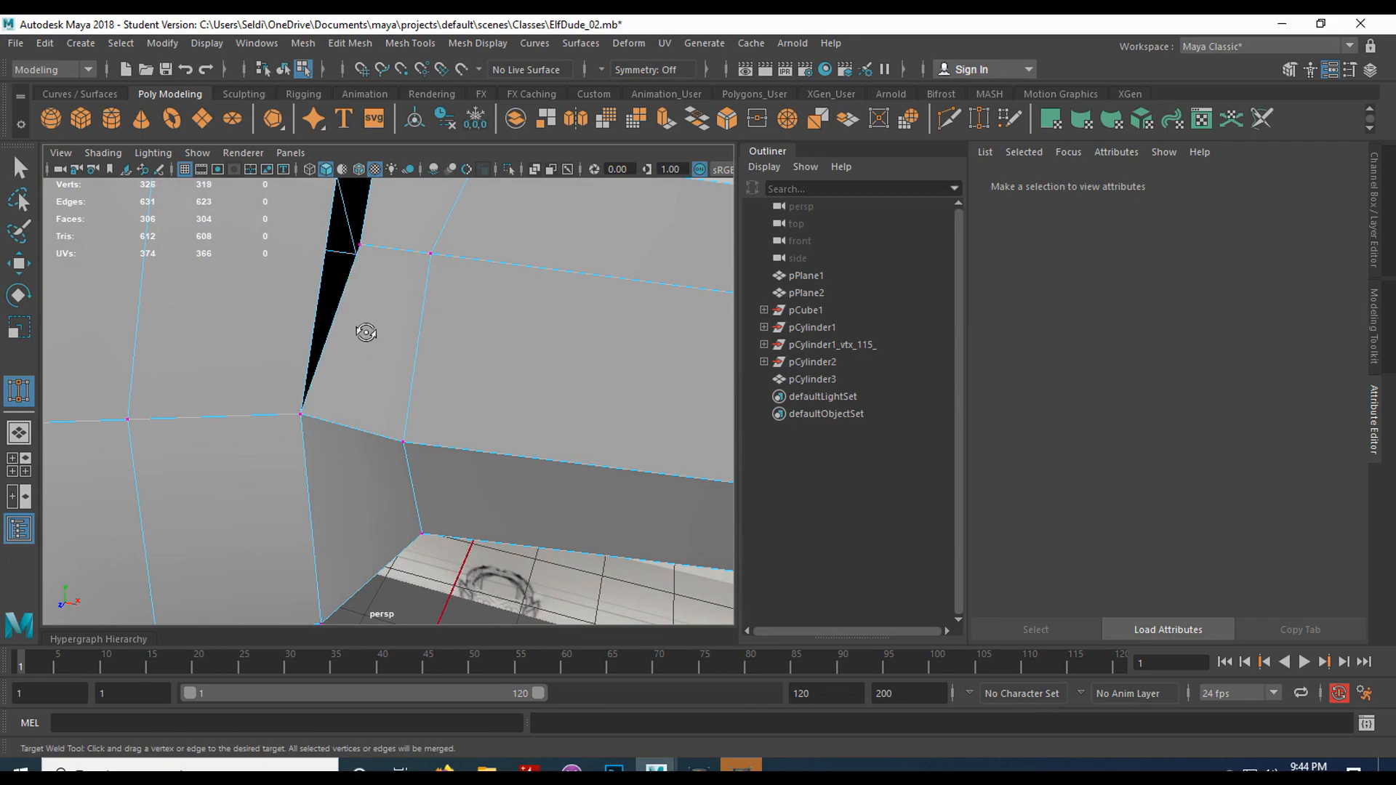
pyautogui.keyDown('alt'); pyautogui.moveTo(368, 331); pyautogui.dragTo(332, 371); pyautogui.keyUp('alt')
pyautogui.moveTo(287, 263); pyautogui.dragTo(289, 261)
pyautogui.keyDown('alt'); pyautogui.moveTo(339, 368); pyautogui.dragTo(414, 487); pyautogui.keyUp('alt')
pyautogui.press('q')
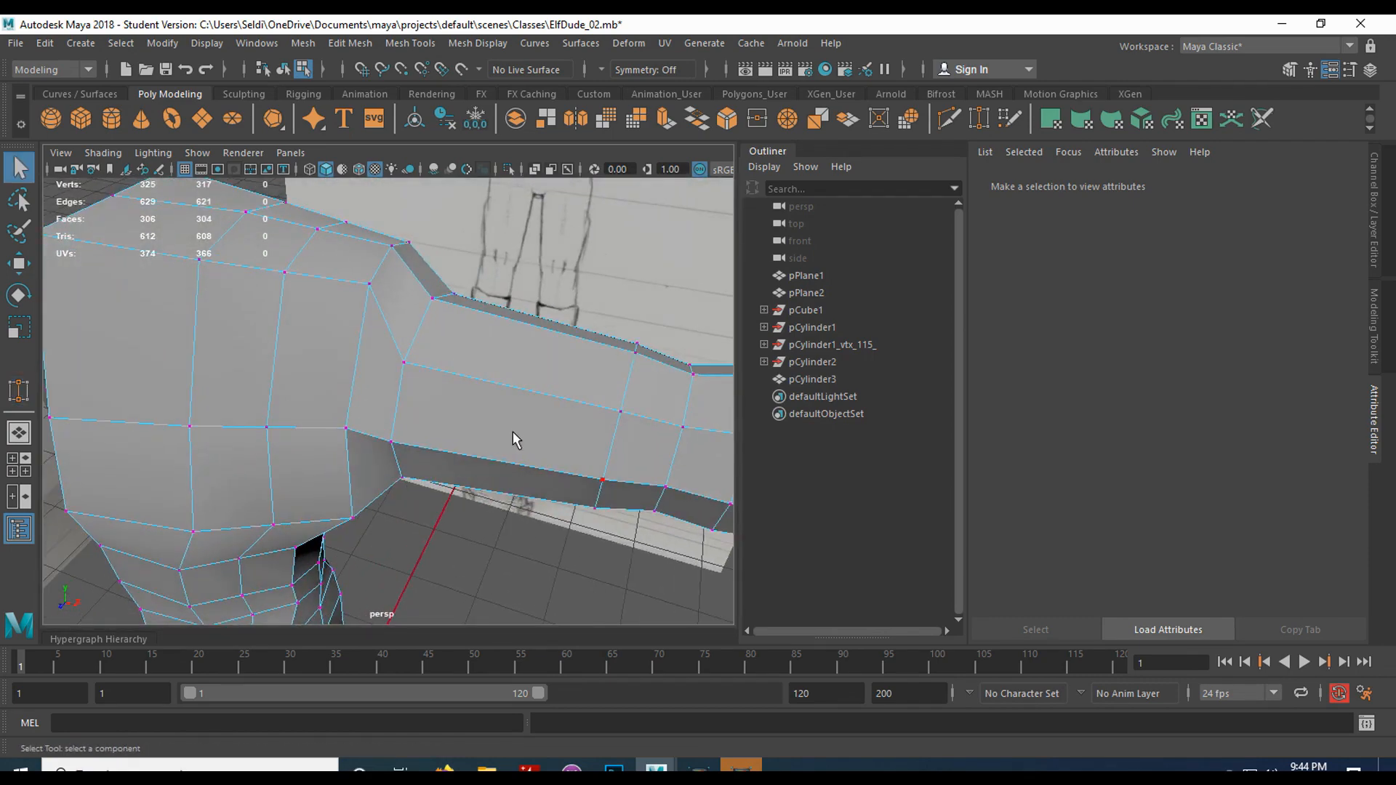
# Move the back underarm vertex and a vertex in the torso row below it along Z to even out the side panel
pyautogui.scroll(-5, 515, 437)
pyautogui.keyDown('alt'); pyautogui.moveTo(513, 432); pyautogui.dragTo(390, 384); pyautogui.keyUp('alt')
pyautogui.scroll(5, 380, 452)
pyautogui.keyDown('alt'); pyautogui.moveTo(380, 452); pyautogui.dragTo(415, 363, button='middle'); pyautogui.keyUp('alt')
pyautogui.scroll(5, 413, 380)
pyautogui.keyDown('alt'); pyautogui.moveTo(412, 387); pyautogui.dragTo(370, 349); pyautogui.keyUp('alt')
pyautogui.click(409, 348)
pyautogui.press('w')
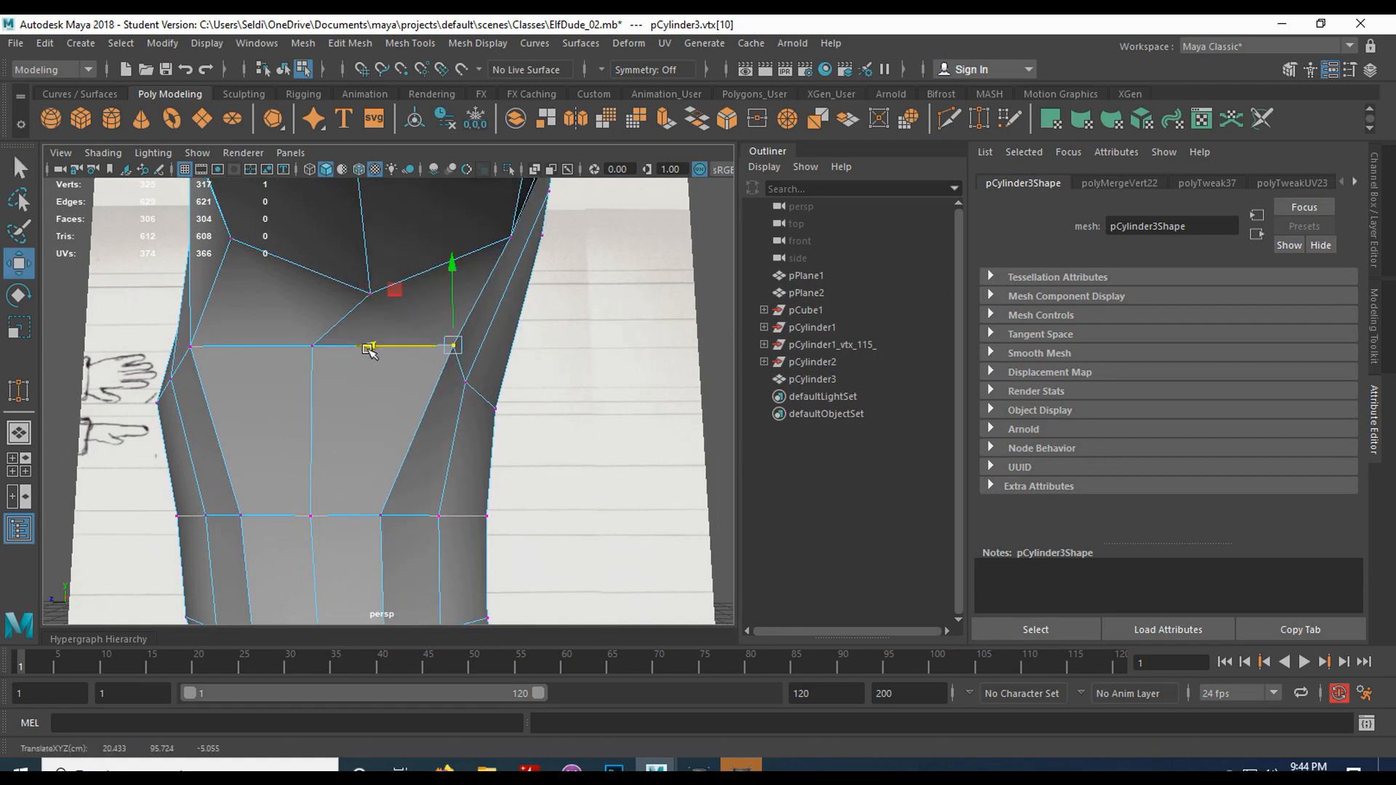
pyautogui.click(380, 516)
pyautogui.moveTo(353, 516); pyautogui.dragTo(377, 516)
# Adjust individual vertices on the torso's side beneath the armpit to smooth the edge flow
pyautogui.keyDown('alt'); pyautogui.moveTo(414, 464); pyautogui.dragTo(396, 330); pyautogui.keyUp('alt')
pyautogui.click(388, 375)
pyautogui.click(366, 373)
pyautogui.keyDown('alt'); pyautogui.moveTo(302, 365); pyautogui.dragTo(418, 395); pyautogui.keyUp('alt')
pyautogui.click(393, 387)
pyautogui.moveTo(499, 350); pyautogui.dragTo(417, 348)
pyautogui.moveTo(226, 348); pyautogui.dragTo(443, 369)
# Move the two adjacent vertices at the back of the underarm outward along Z, widening the side panel
pyautogui.scroll(3, 386, 390)
pyautogui.click(448, 372)
pyautogui.click(475, 417)
pyautogui.press('q')
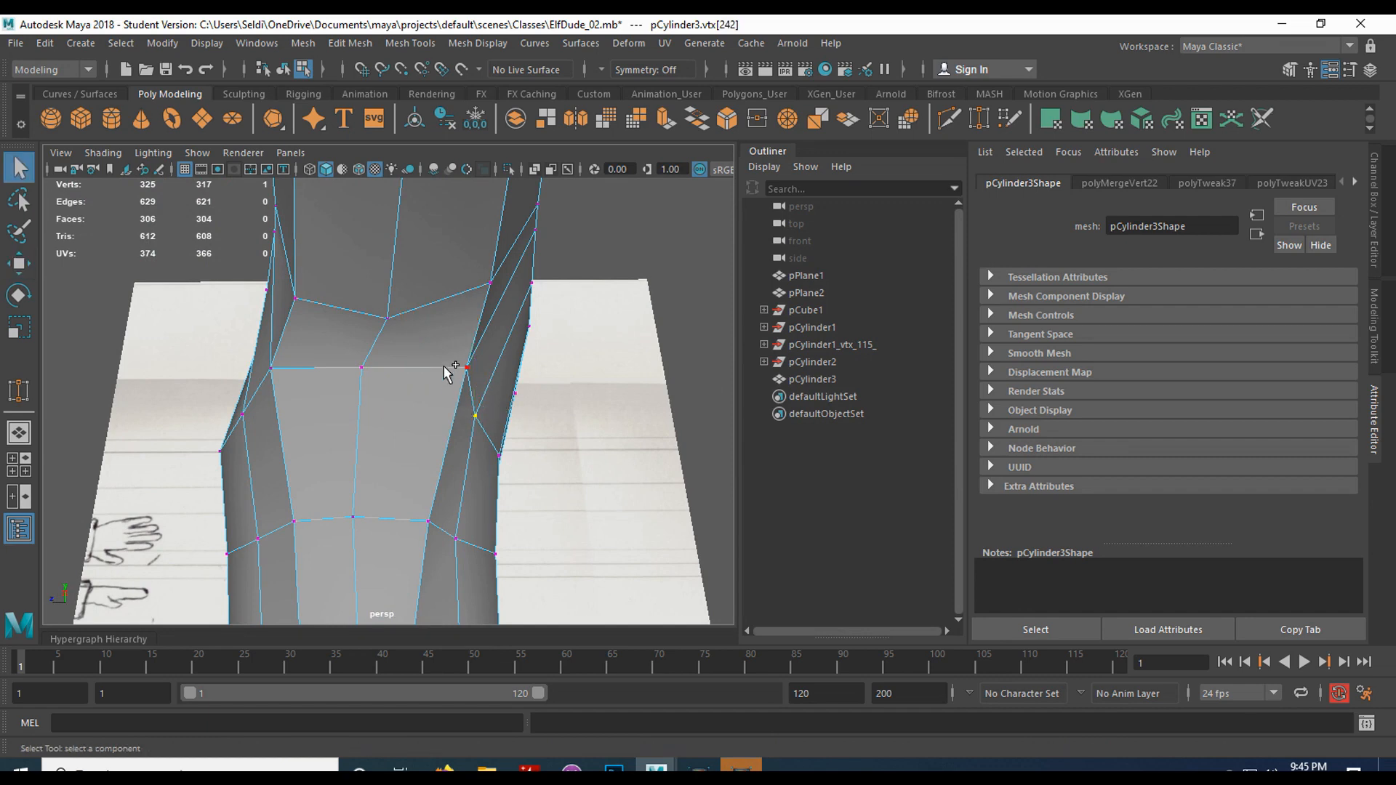
pyautogui.press('w')
pyautogui.moveTo(384, 398); pyautogui.dragTo(404, 393)
# Move the armpit's middle vertex toward the front along Z, and shift the two front armpit vertices forward along Z
pyautogui.click(382, 326)
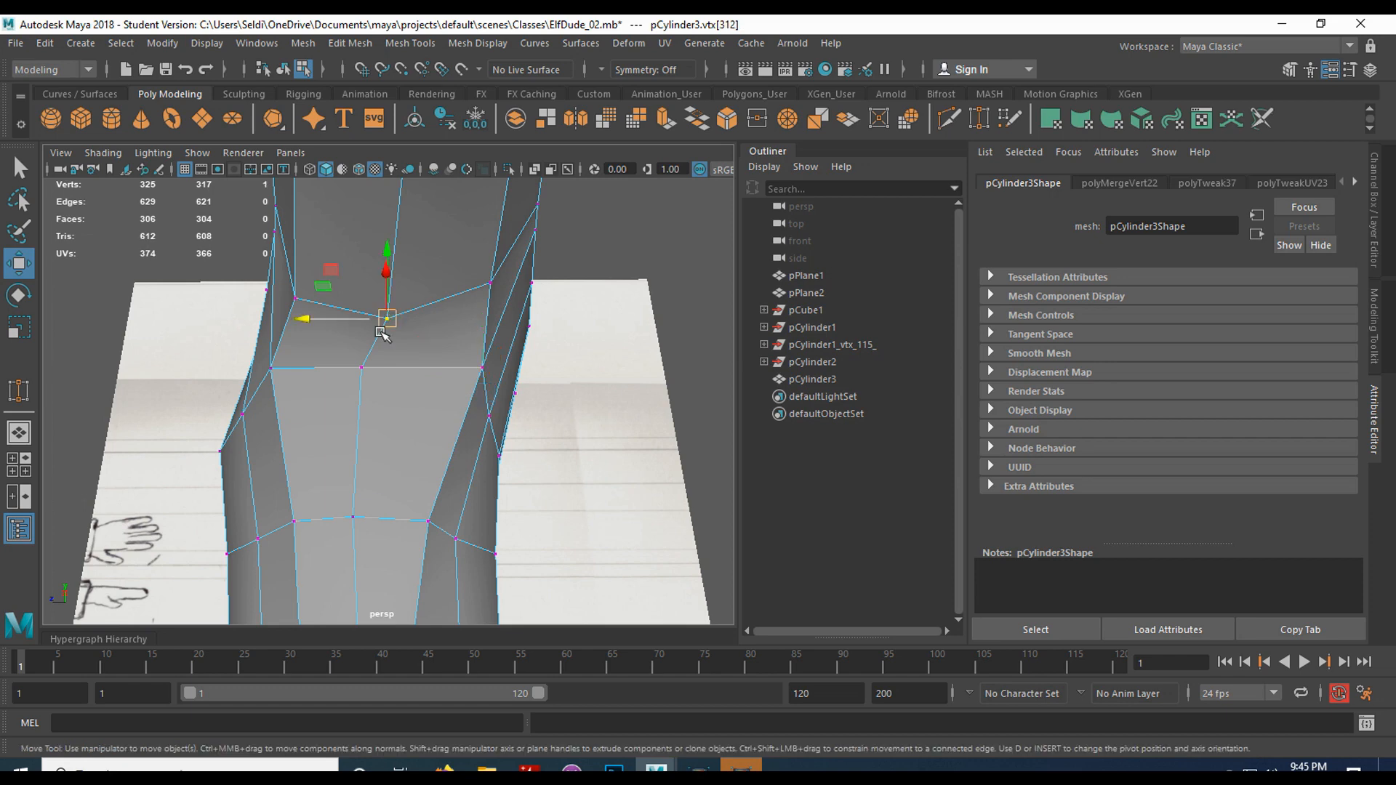
pyautogui.moveTo(322, 322); pyautogui.dragTo(306, 318)
pyautogui.keyDown('alt'); pyautogui.moveTo(235, 274); pyautogui.dragTo(347, 361); pyautogui.keyUp('alt')
pyautogui.click(305, 385)
pyautogui.keyDown('shift'); pyautogui.click(360, 315); pyautogui.keyUp('shift')
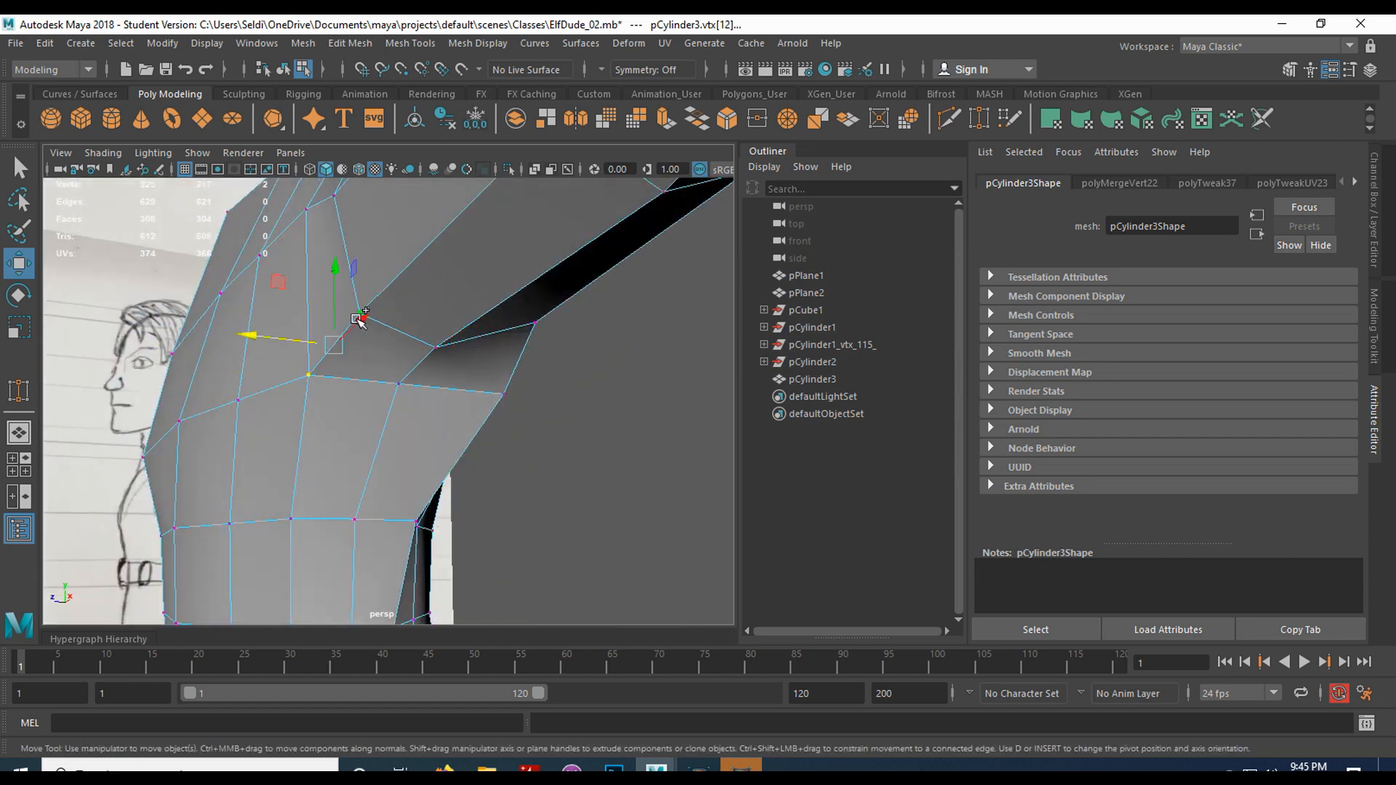
pyautogui.click(262, 328)
pyautogui.click(311, 373)
pyautogui.keyDown('shift'); pyautogui.click(361, 316); pyautogui.keyUp('shift')
pyautogui.moveTo(292, 341); pyautogui.dragTo(278, 338)
# Select the two vertices at the back of the armpit and move them backward along Z
pyautogui.keyDown('alt'); pyautogui.moveTo(417, 369); pyautogui.dragTo(301, 354); pyautogui.keyUp('alt')
pyautogui.click(364, 403)
pyautogui.keyDown('alt'); pyautogui.moveTo(376, 391); pyautogui.dragTo(582, 387); pyautogui.keyUp('alt')
pyautogui.keyDown('shift'); pyautogui.click(357, 424); pyautogui.keyUp('shift')
pyautogui.moveTo(498, 429)
pyautogui.mouseDown()
pyautogui.moveTo(436, 383)
pyautogui.moveTo(352, 390)
pyautogui.moveTo(575, 457)
pyautogui.mouseUp()
# Open the combined mesh's lambert1 material attributes and raise the transparency to reveal the shoulder drawing in the front view
pyautogui.moveTo(549, 256)
pyautogui.keyDown('alt'); pyautogui.mouseDown()
pyautogui.moveTo(527, 393)
pyautogui.moveTo(405, 421)
pyautogui.moveTo(512, 397)
pyautogui.mouseUp(); pyautogui.keyUp('alt')
pyautogui.moveTo(368, 277); pyautogui.dragTo(408, 695, button='right')
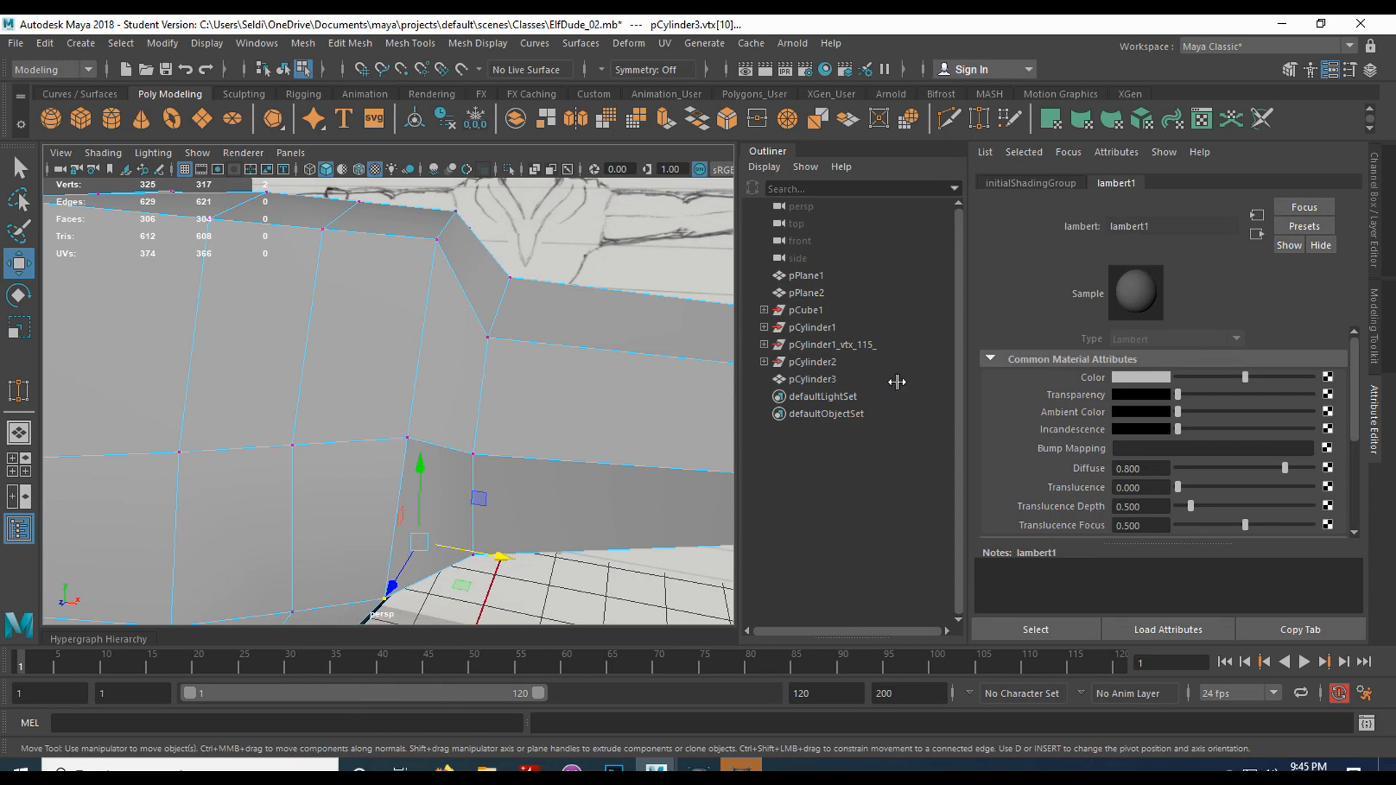
pyautogui.moveTo(1193, 393); pyautogui.dragTo(1254, 395)
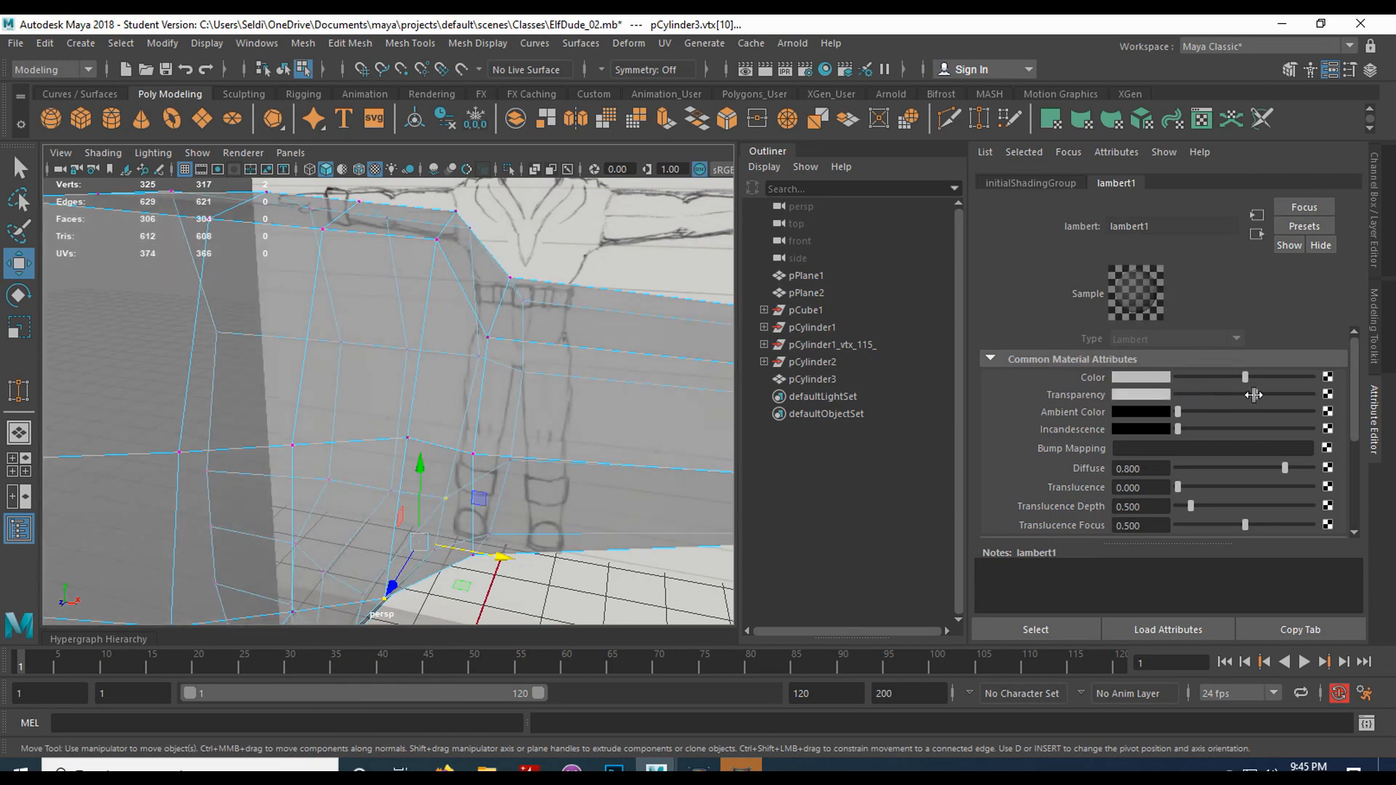
pyautogui.press('space')
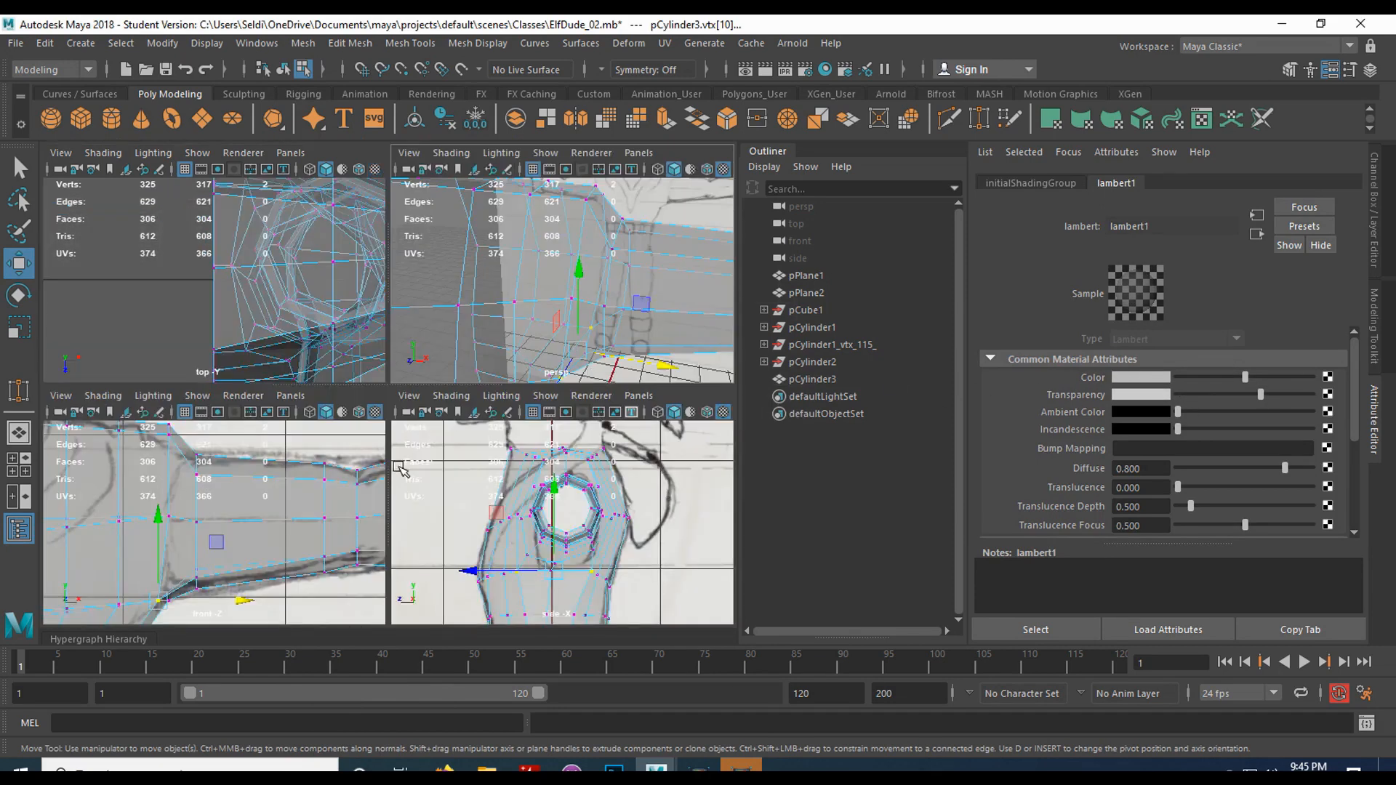
pyautogui.press('space')
pyautogui.scroll(1, 387, 423)
pyautogui.keyDown('alt'); pyautogui.moveTo(312, 311); pyautogui.dragTo(447, 392, button='middle'); pyautogui.keyUp('alt')
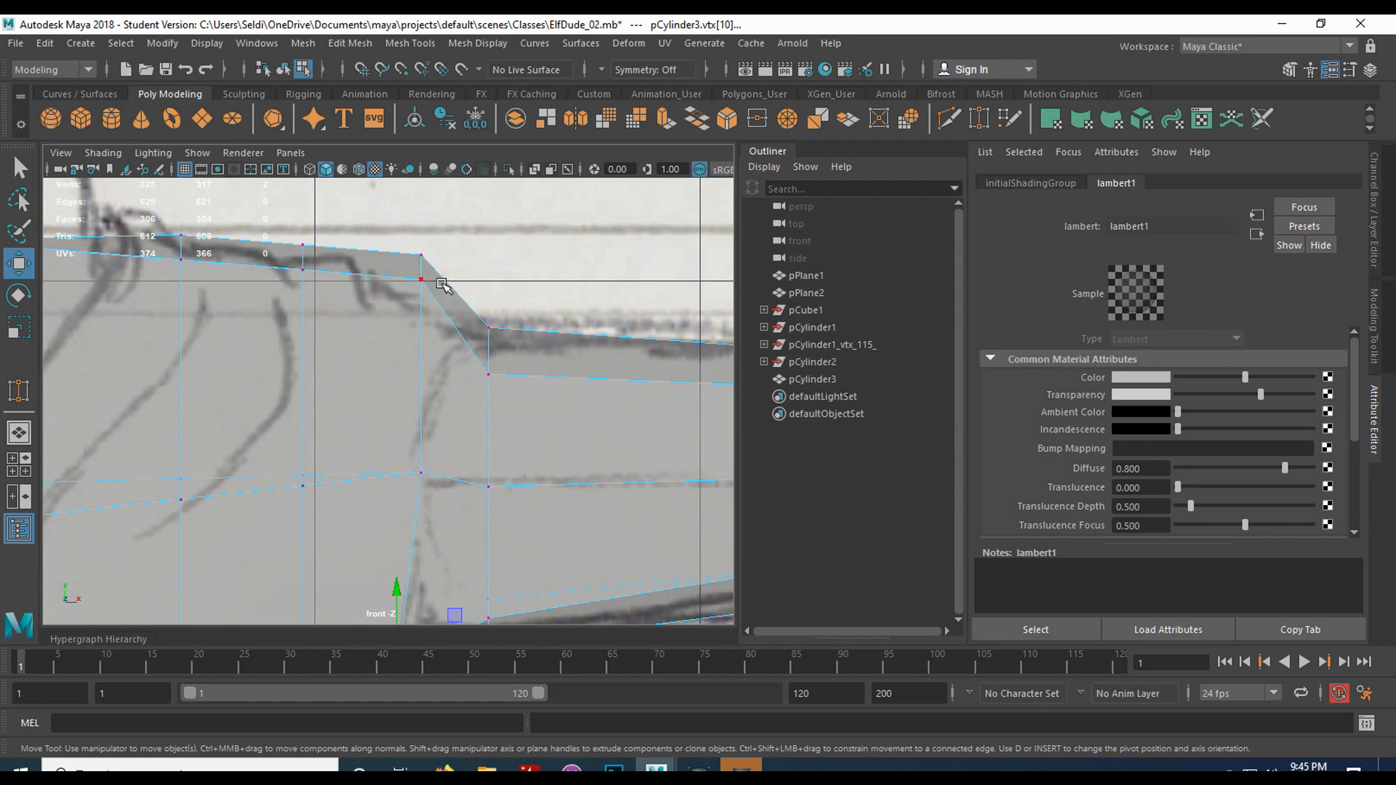
pyautogui.press('q')
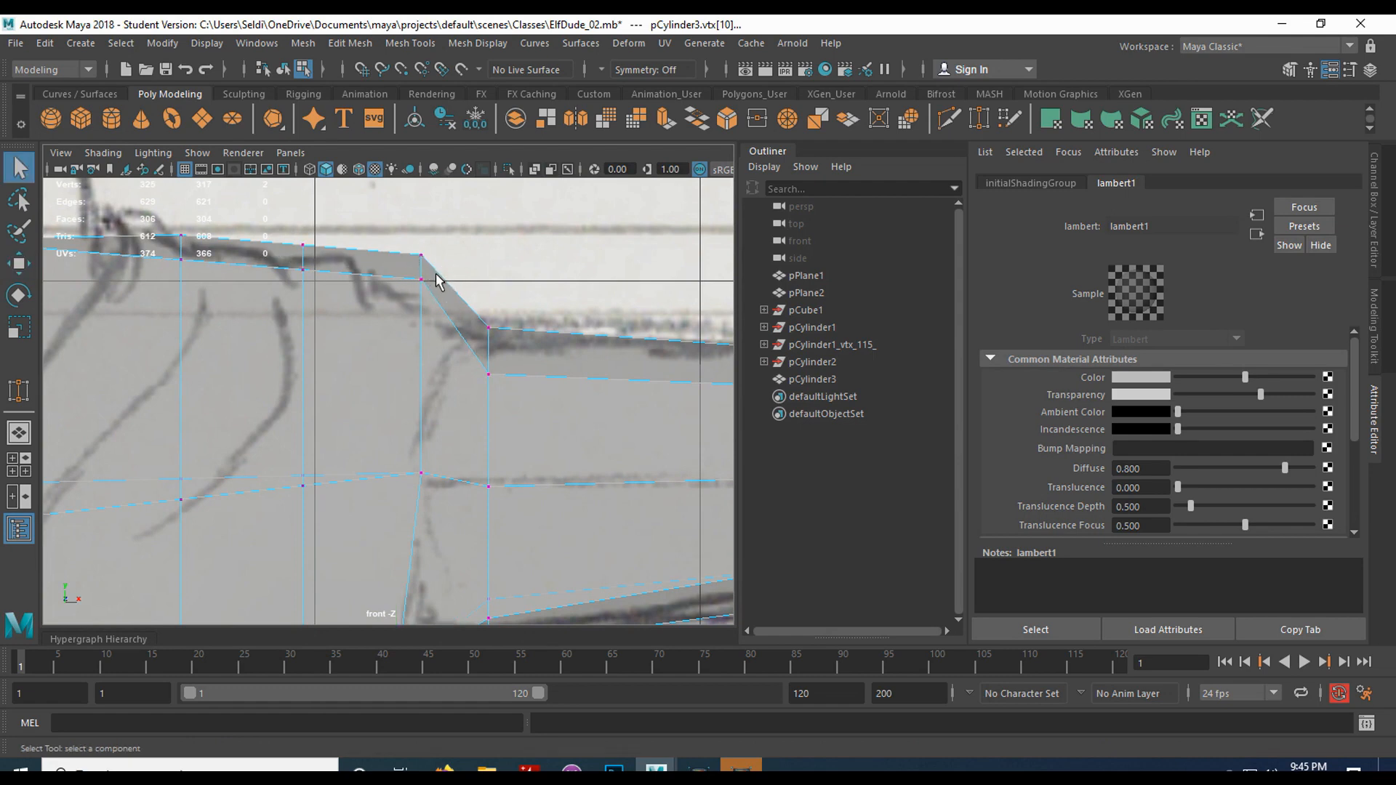
# Move the shoulder's outermost top vertex pair inward and down, and the adjacent pair slightly outward and down, to follow the front drawing
pyautogui.moveTo(477, 336); pyautogui.dragTo(478, 337)
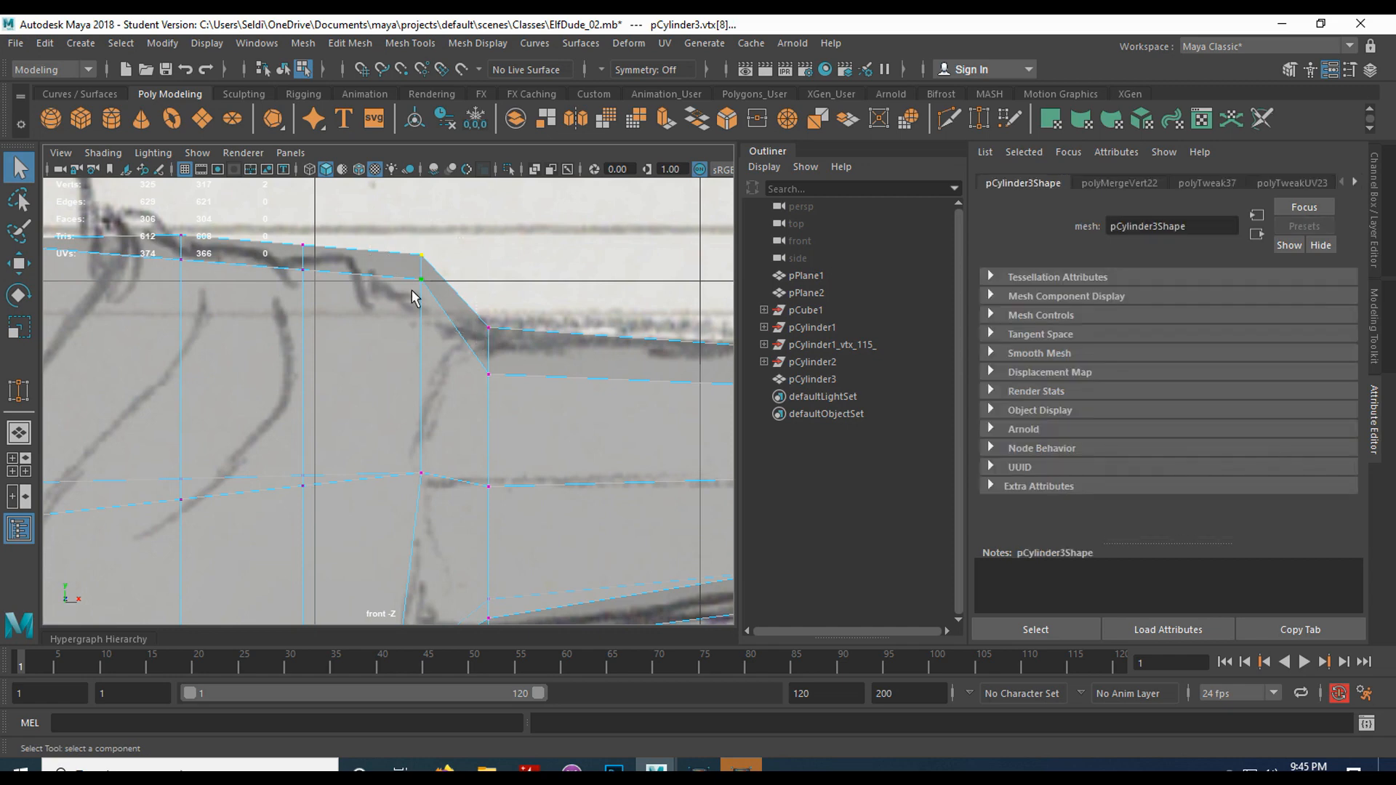
pyautogui.press('w')
pyautogui.moveTo(421, 267); pyautogui.dragTo(394, 308)
pyautogui.moveTo(269, 211); pyautogui.dragTo(302, 285)
pyautogui.moveTo(386, 253); pyautogui.dragTo(403, 309)
pyautogui.moveTo(266, 256); pyautogui.dragTo(320, 311)
pyautogui.moveTo(281, 277); pyautogui.dragTo(310, 272)
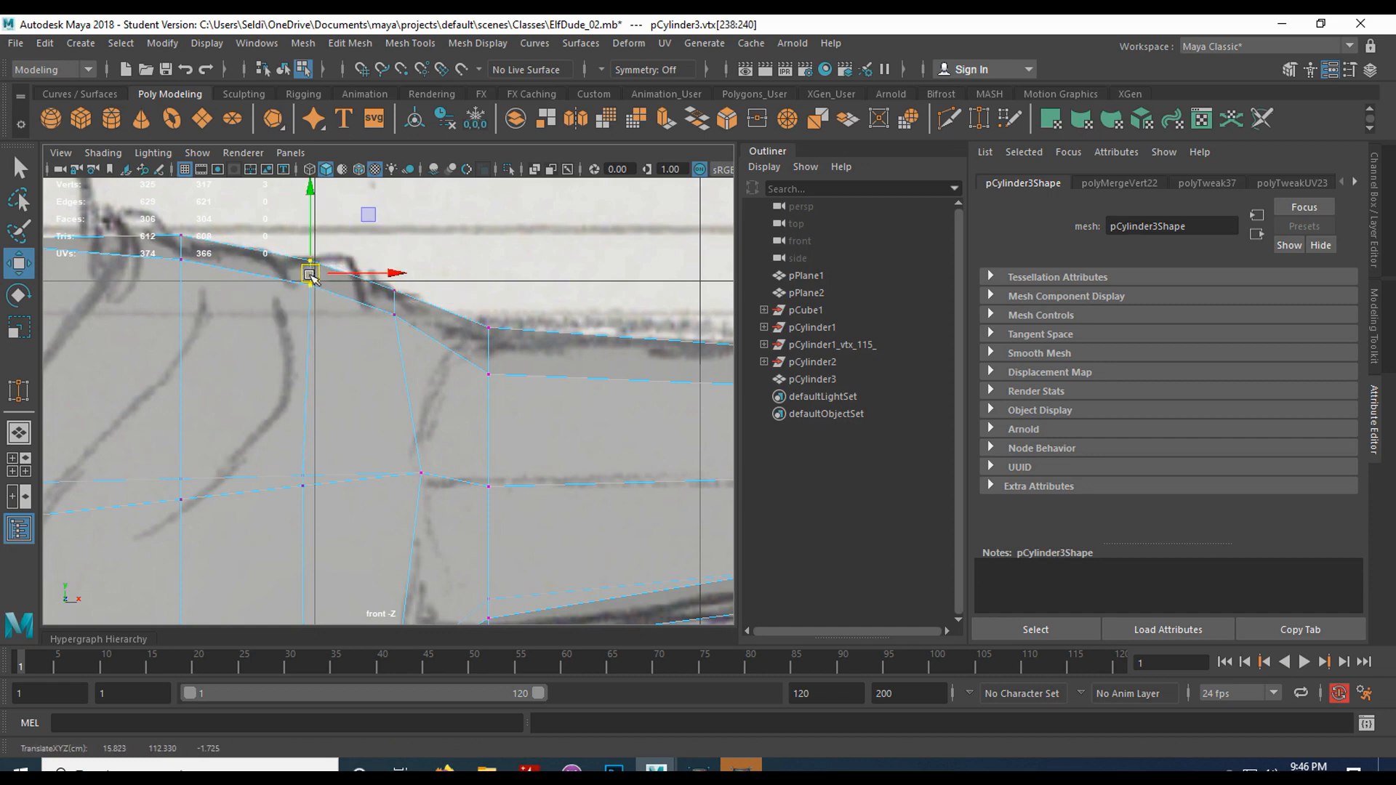
# Shift the shoulder's outermost top vertex pair outward and slightly down, and nudge the armpit vertices up and outward to match the drawing
pyautogui.scroll(-2, 356, 404)
pyautogui.moveTo(278, 358)
pyautogui.keyDown('alt'); pyautogui.mouseDown(button='middle')
pyautogui.moveTo(353, 294)
pyautogui.moveTo(493, 349)
pyautogui.moveTo(236, 274)
pyautogui.moveTo(226, 259)
pyautogui.mouseUp(button='middle'); pyautogui.keyUp('alt')
pyautogui.keyDown('alt'); pyautogui.moveTo(367, 313); pyautogui.dragTo(252, 340, button='middle'); pyautogui.keyUp('alt')
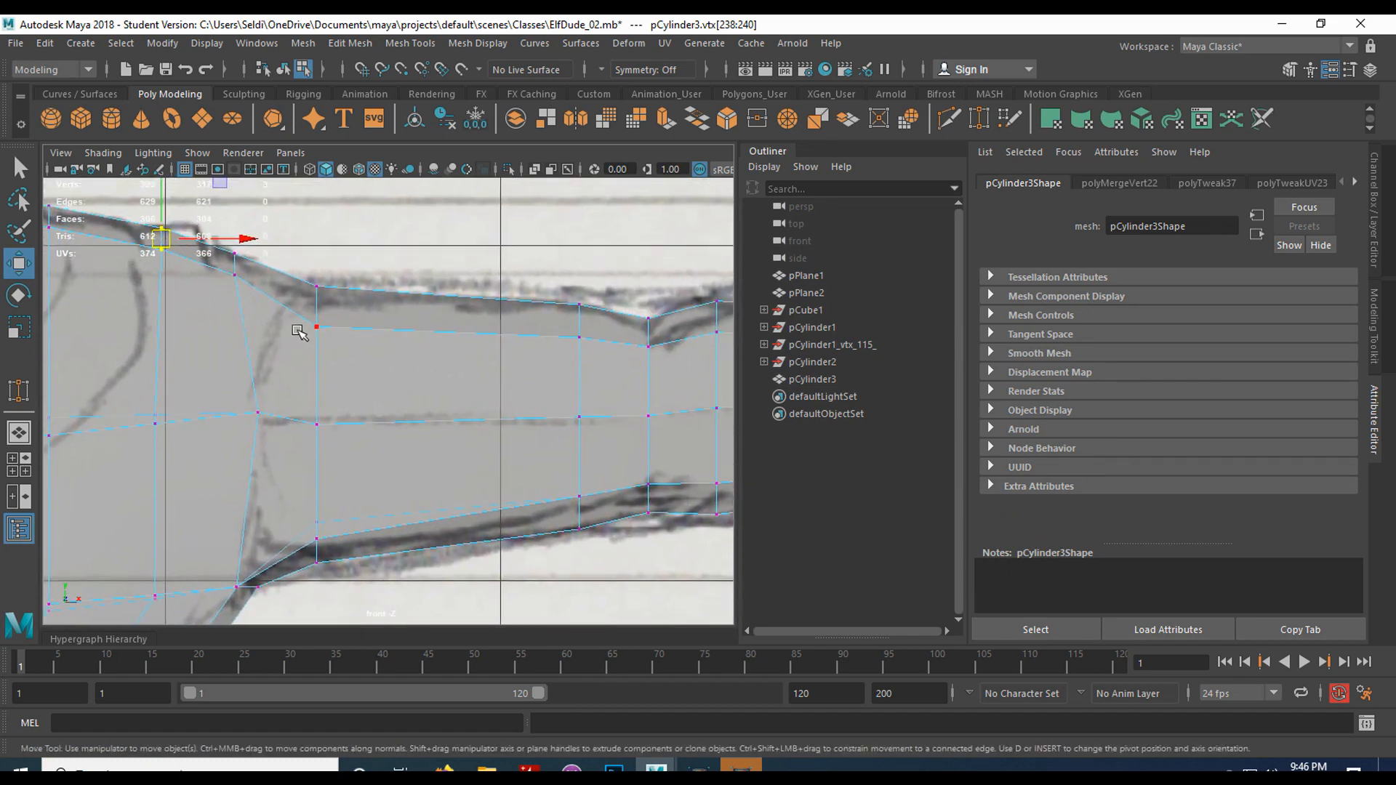
pyautogui.keyDown('alt'); pyautogui.moveTo(293, 295); pyautogui.dragTo(365, 314, button='middle'); pyautogui.keyUp('alt')
pyautogui.click(338, 282)
pyautogui.moveTo(334, 301); pyautogui.dragTo(333, 289)
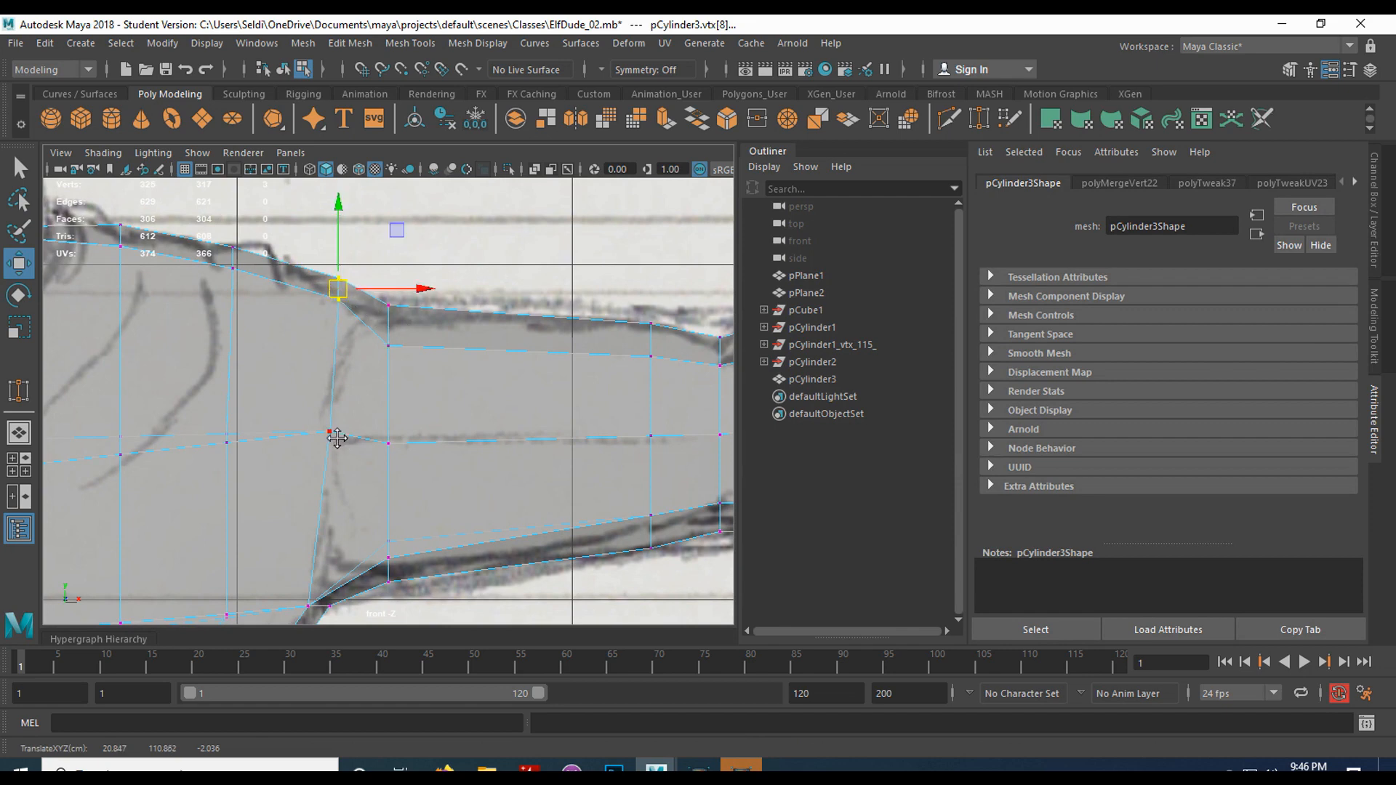
pyautogui.keyDown('alt'); pyautogui.moveTo(332, 434); pyautogui.dragTo(357, 292, button='middle'); pyautogui.keyUp('alt')
pyautogui.moveTo(421, 429); pyautogui.dragTo(418, 418)
pyautogui.moveTo(304, 442); pyautogui.dragTo(338, 462)
# Try to move the upper arm's vertices just below its top edge beside the shoulder slightly up and outward in the front view
pyautogui.keyDown('alt'); pyautogui.moveTo(385, 318); pyautogui.dragTo(379, 420, button='middle'); pyautogui.keyUp('alt')
pyautogui.click(390, 321)
pyautogui.moveTo(399, 321); pyautogui.dragTo(411, 319)
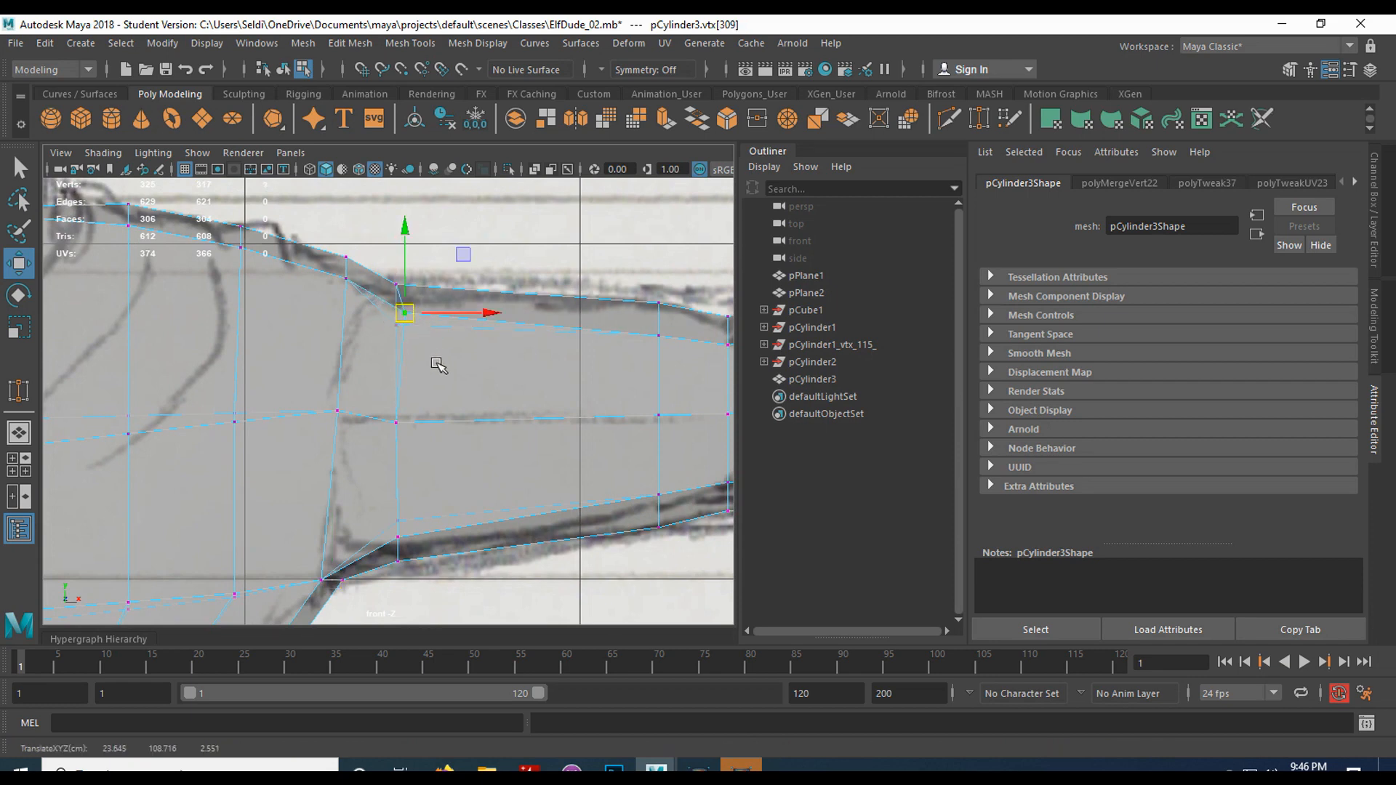
pyautogui.hotkey('ctrl', 'z')
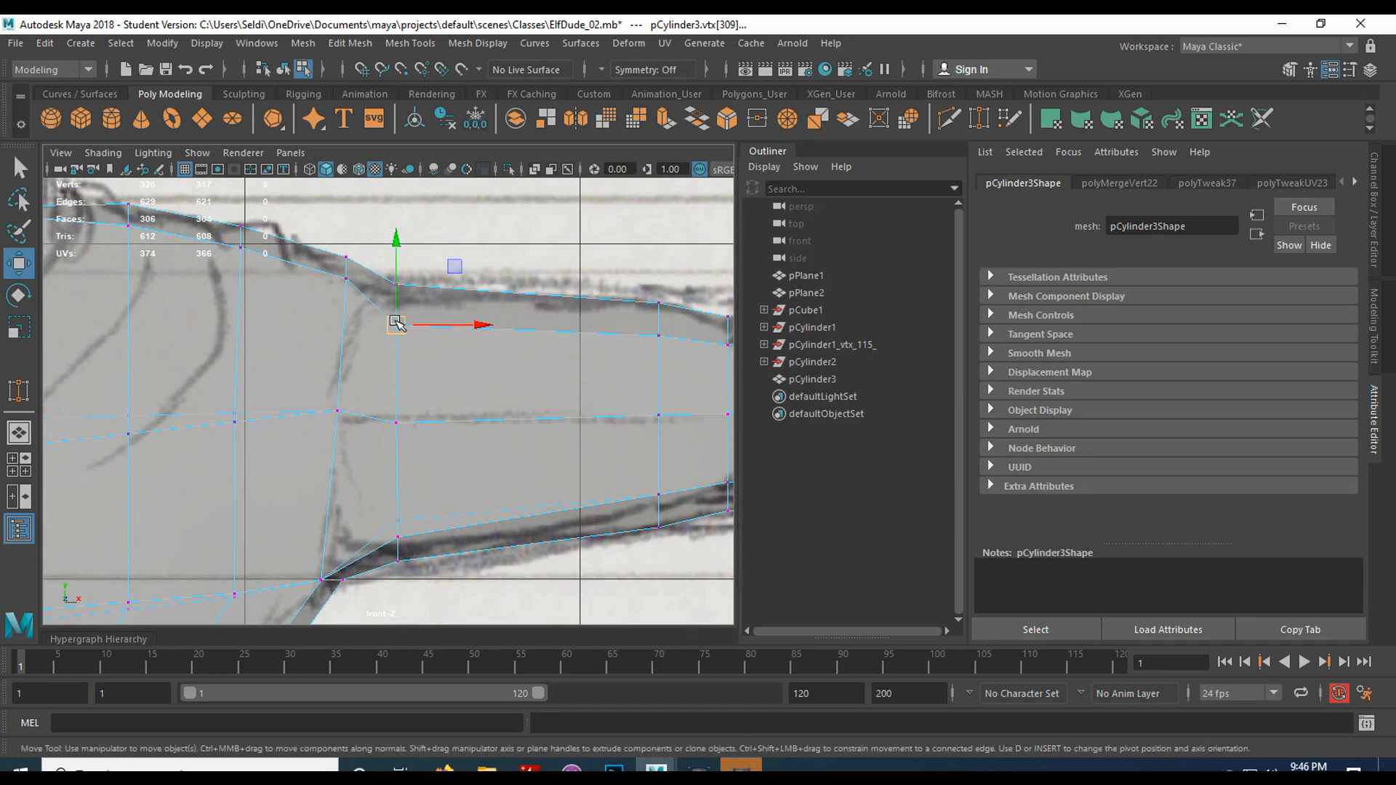
# In the perspective view, scale the upper arm's front and back vertex pairs beside the shoulder along Z, including one pair to about 0.96
pyautogui.press('space')
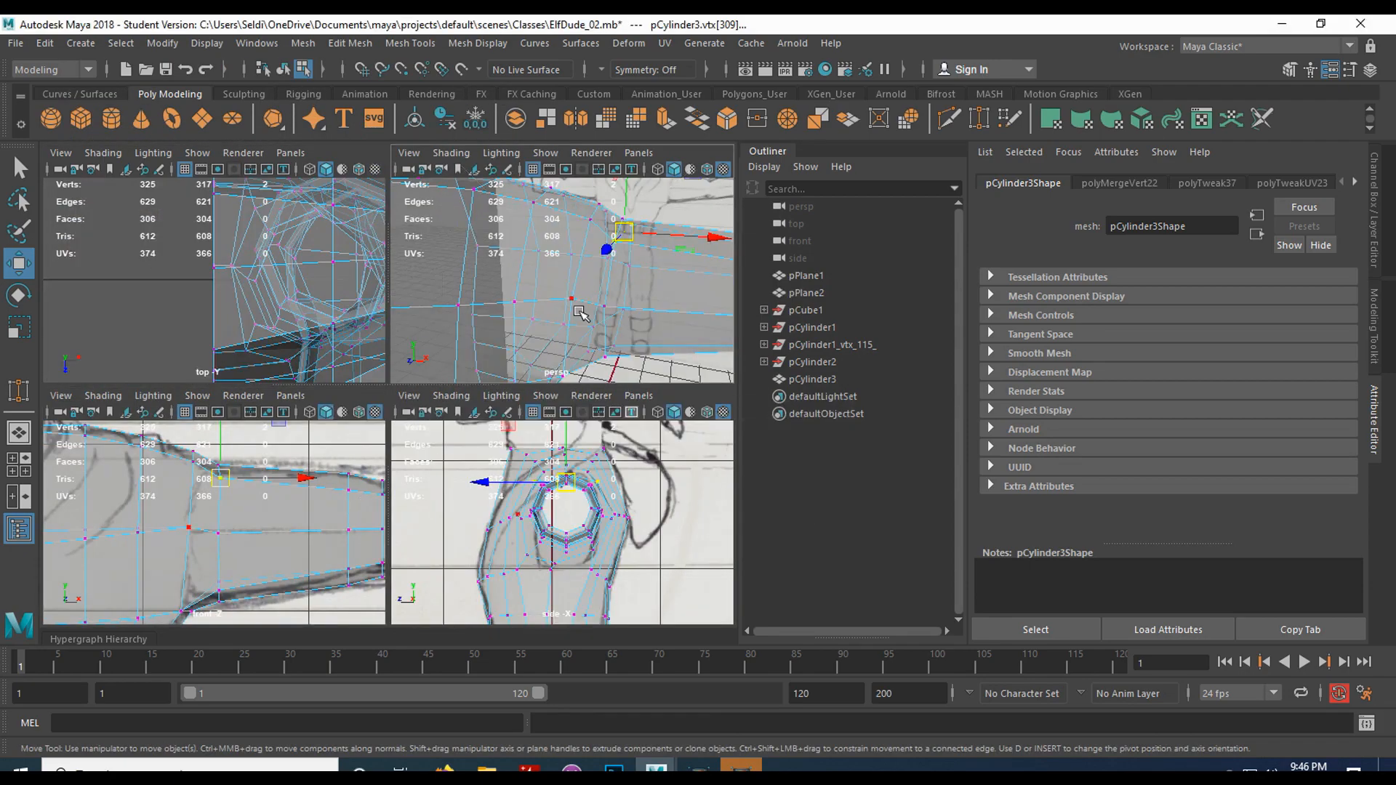
pyautogui.press('space')
pyautogui.keyDown('alt'); pyautogui.moveTo(592, 395); pyautogui.dragTo(515, 405); pyautogui.keyUp('alt')
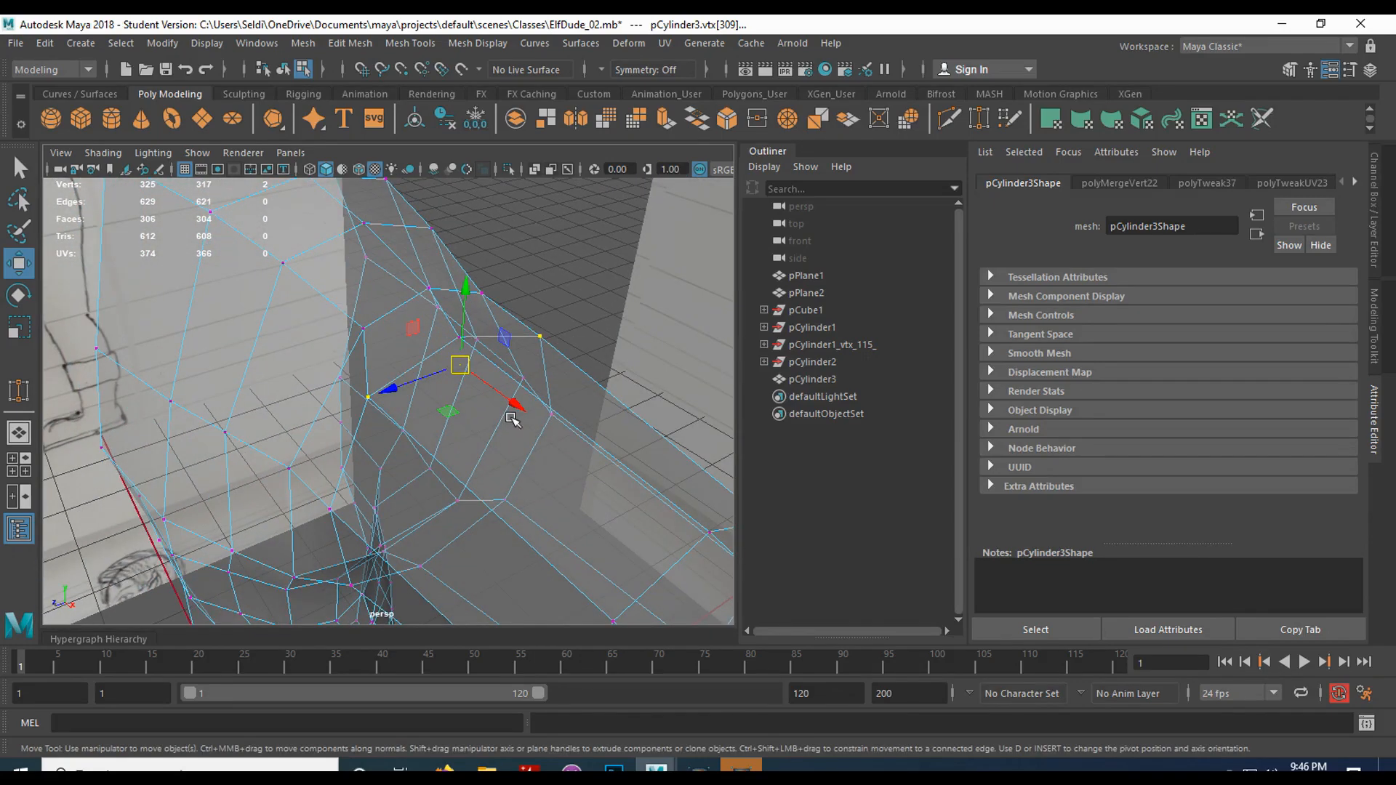
pyautogui.press('r')
pyautogui.keyDown('alt'); pyautogui.moveTo(580, 373); pyautogui.dragTo(595, 423); pyautogui.keyUp('alt')
pyautogui.keyDown('alt'); pyautogui.moveTo(568, 379); pyautogui.dragTo(319, 374); pyautogui.keyUp('alt')
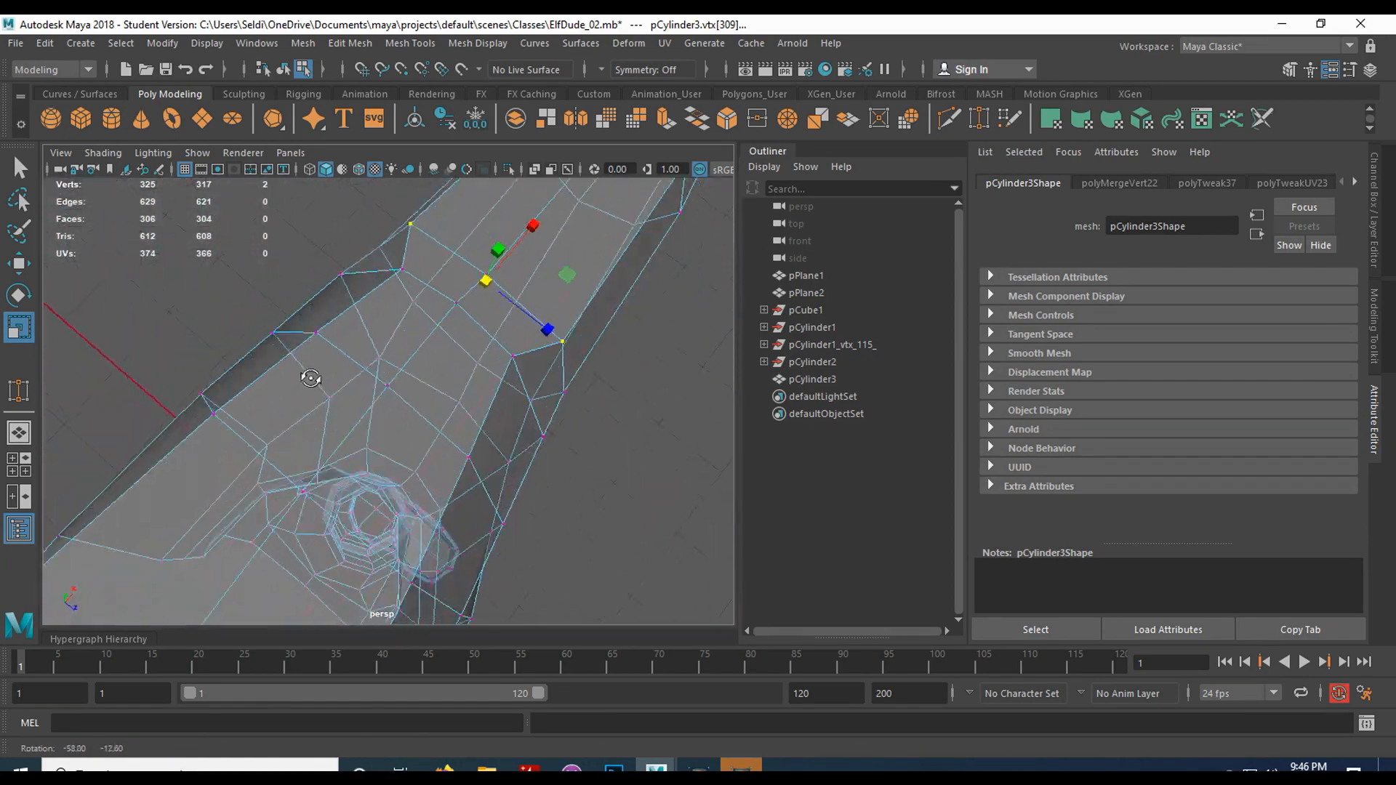
pyautogui.keyDown('alt'); pyautogui.moveTo(228, 397); pyautogui.dragTo(298, 409); pyautogui.keyUp('alt')
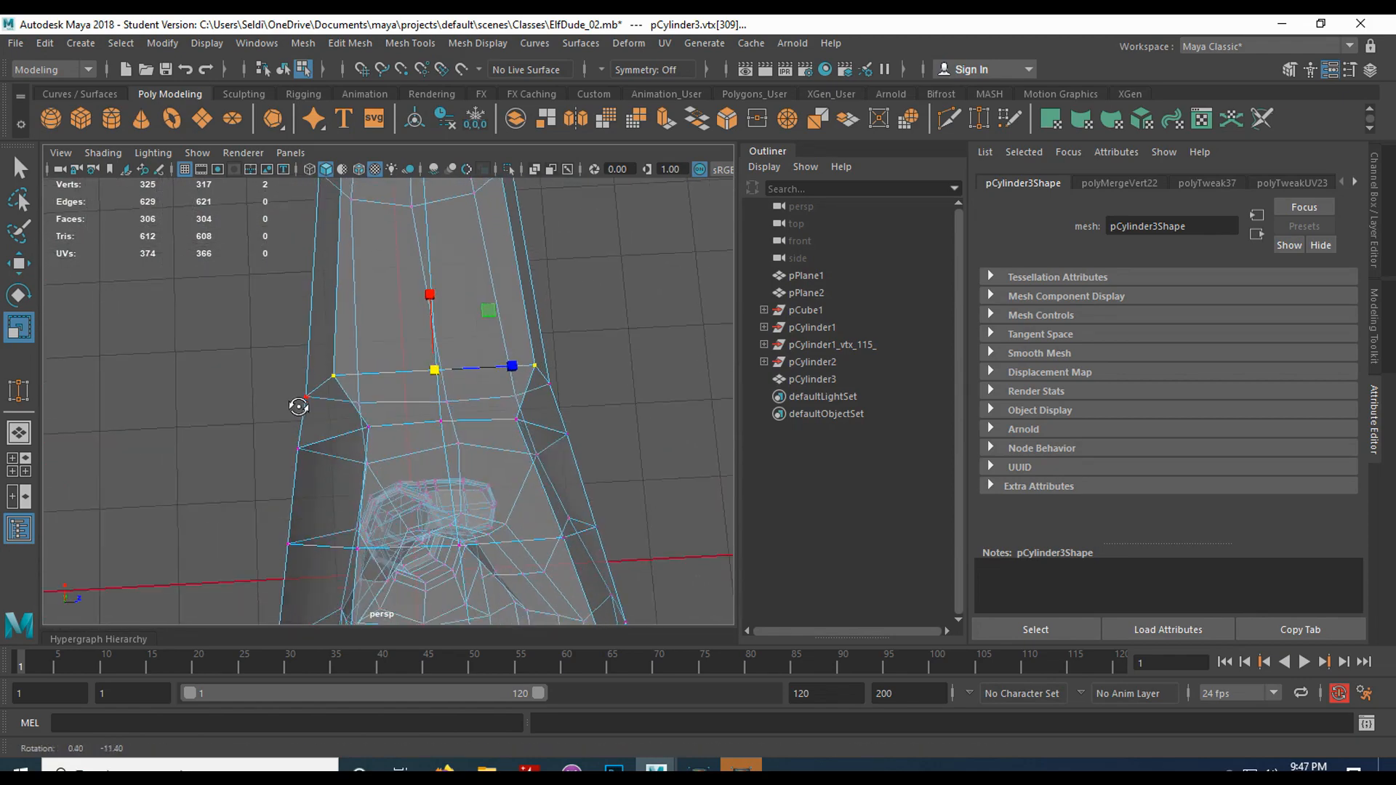
pyautogui.moveTo(513, 365); pyautogui.dragTo(283, 426)
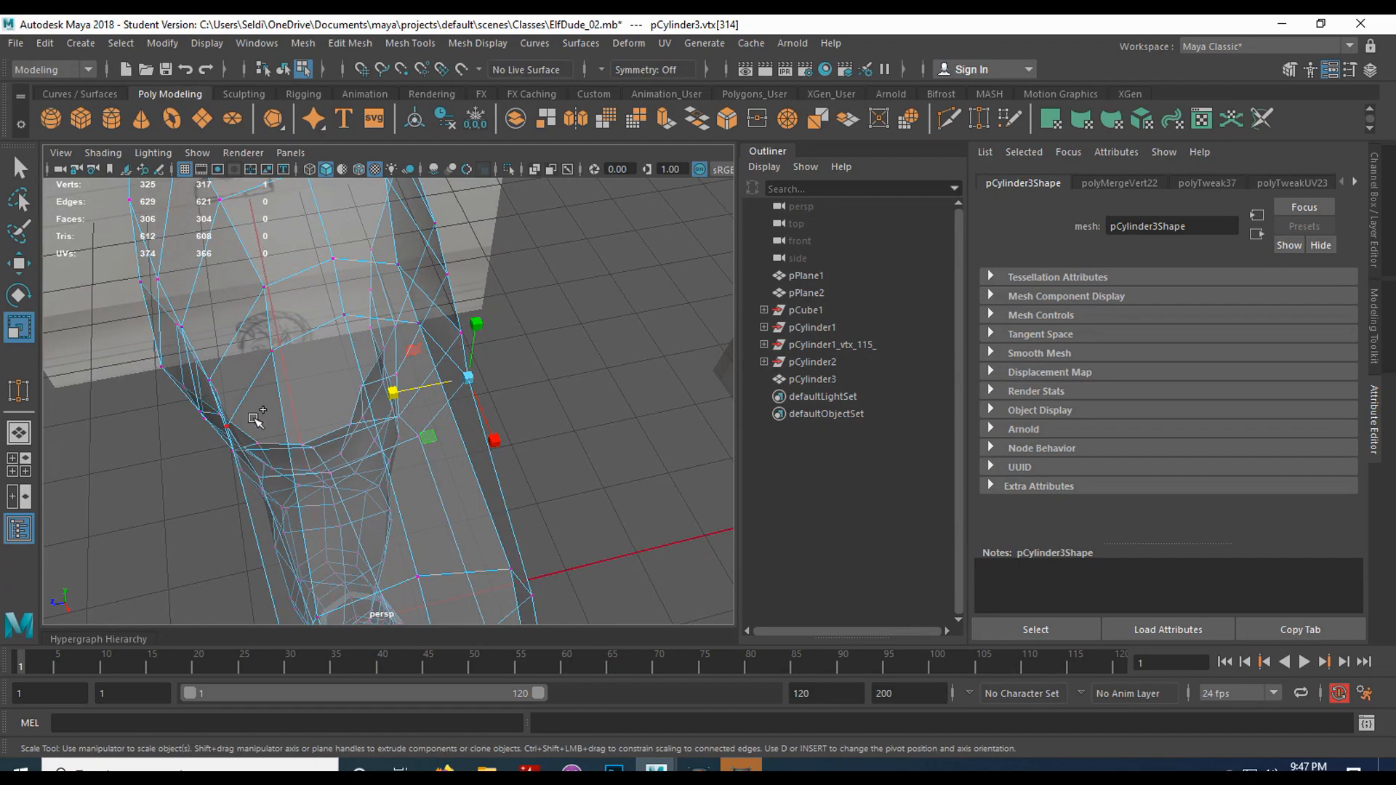
pyautogui.keyDown('alt'); pyautogui.moveTo(528, 378); pyautogui.dragTo(704, 340); pyautogui.keyUp('alt')
pyautogui.keyDown('alt'); pyautogui.moveTo(386, 389); pyautogui.dragTo(315, 426); pyautogui.keyUp('alt')
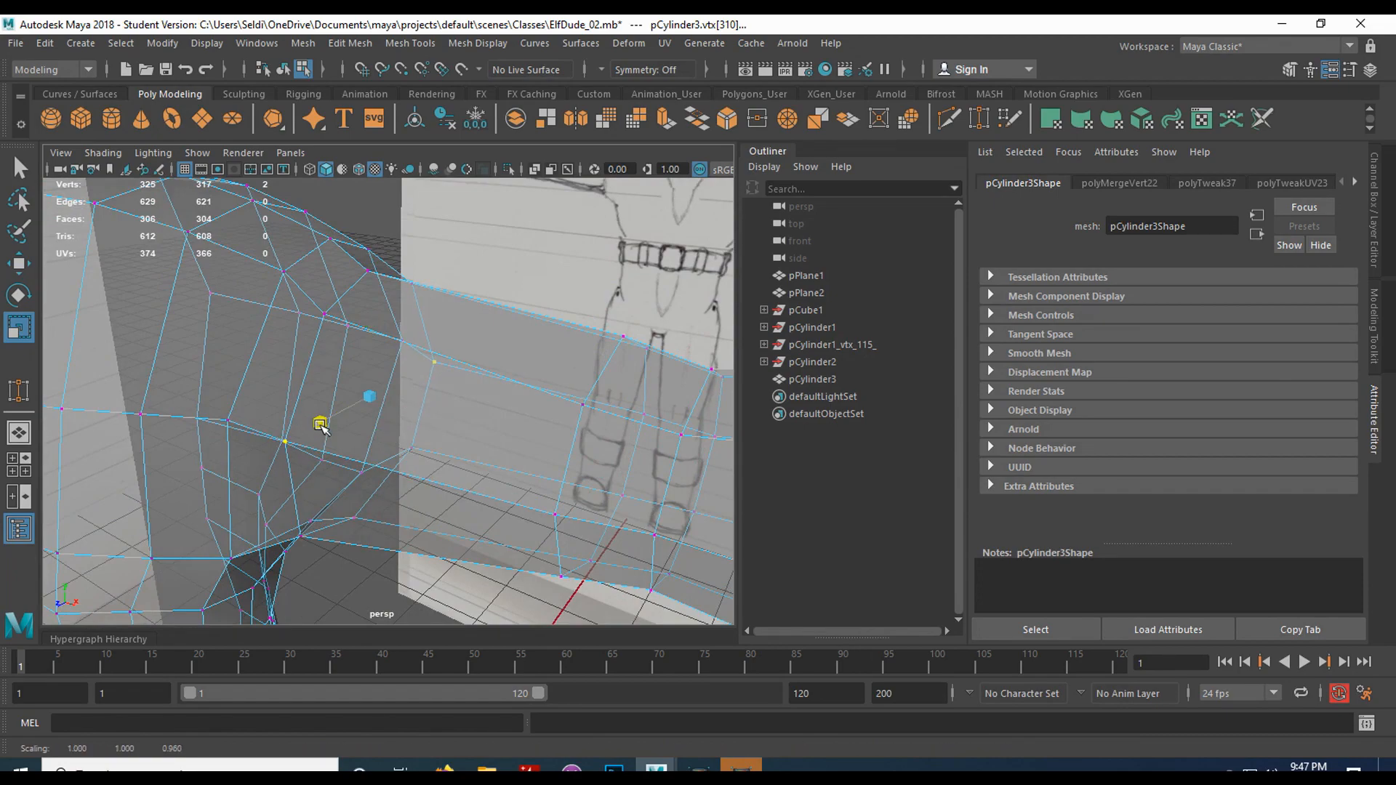
# Select individual vertices around the armpit in the perspective view and adjust them along Z to smooth the transition into the torso
pyautogui.moveTo(400, 439)
pyautogui.keyDown('alt'); pyautogui.mouseDown()
pyautogui.moveTo(328, 451)
pyautogui.moveTo(367, 469)
pyautogui.moveTo(458, 366)
pyautogui.moveTo(461, 314)
pyautogui.moveTo(461, 358)
pyautogui.mouseUp(); pyautogui.keyUp('alt')
pyautogui.press('q')
pyautogui.press('w')
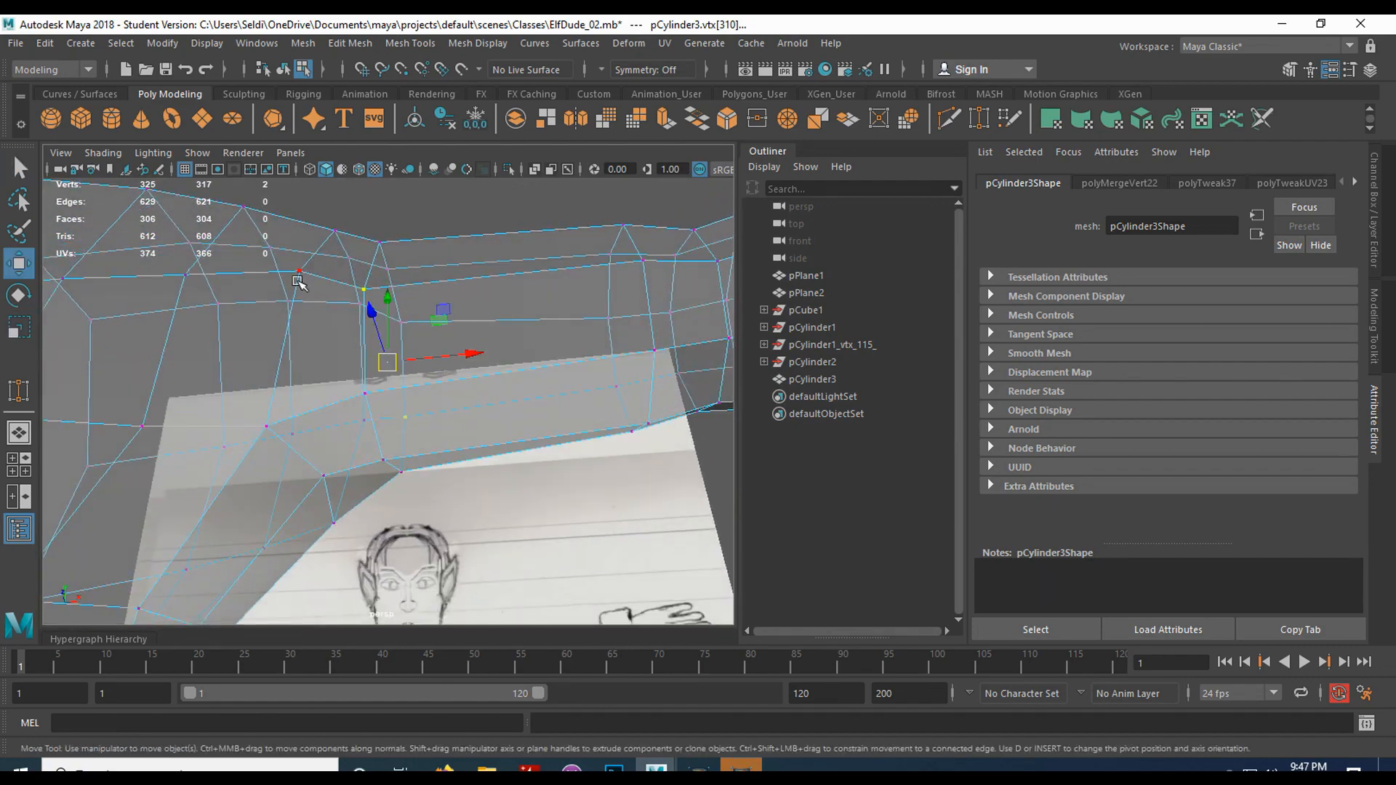
pyautogui.moveTo(410, 349)
pyautogui.keyDown('alt'); pyautogui.mouseDown()
pyautogui.moveTo(312, 422)
pyautogui.moveTo(309, 392)
pyautogui.moveTo(262, 356)
pyautogui.moveTo(334, 300)
pyautogui.moveTo(330, 359)
pyautogui.moveTo(297, 361)
pyautogui.mouseUp(); pyautogui.keyUp('alt')
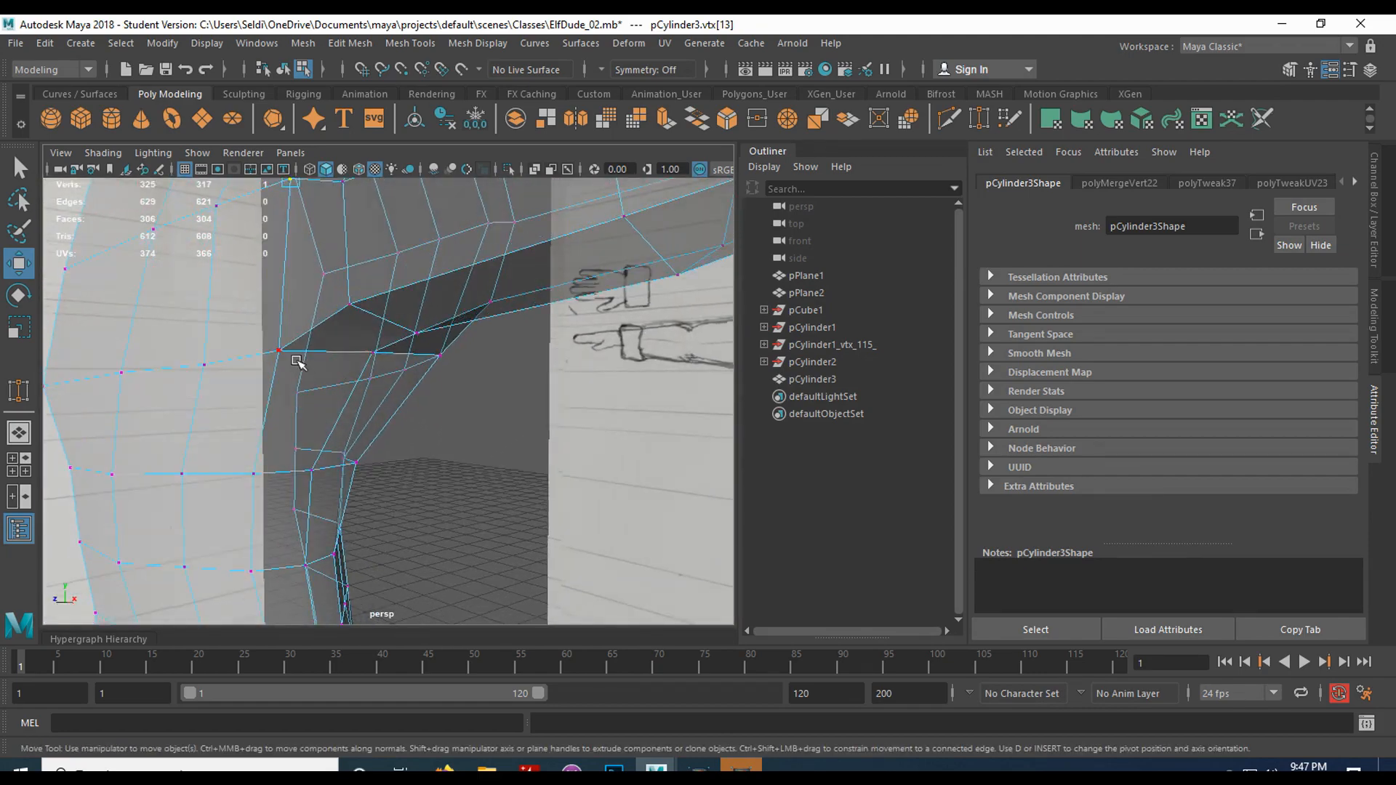
pyautogui.keyDown('alt'); pyautogui.moveTo(339, 417); pyautogui.dragTo(345, 471); pyautogui.keyUp('alt')
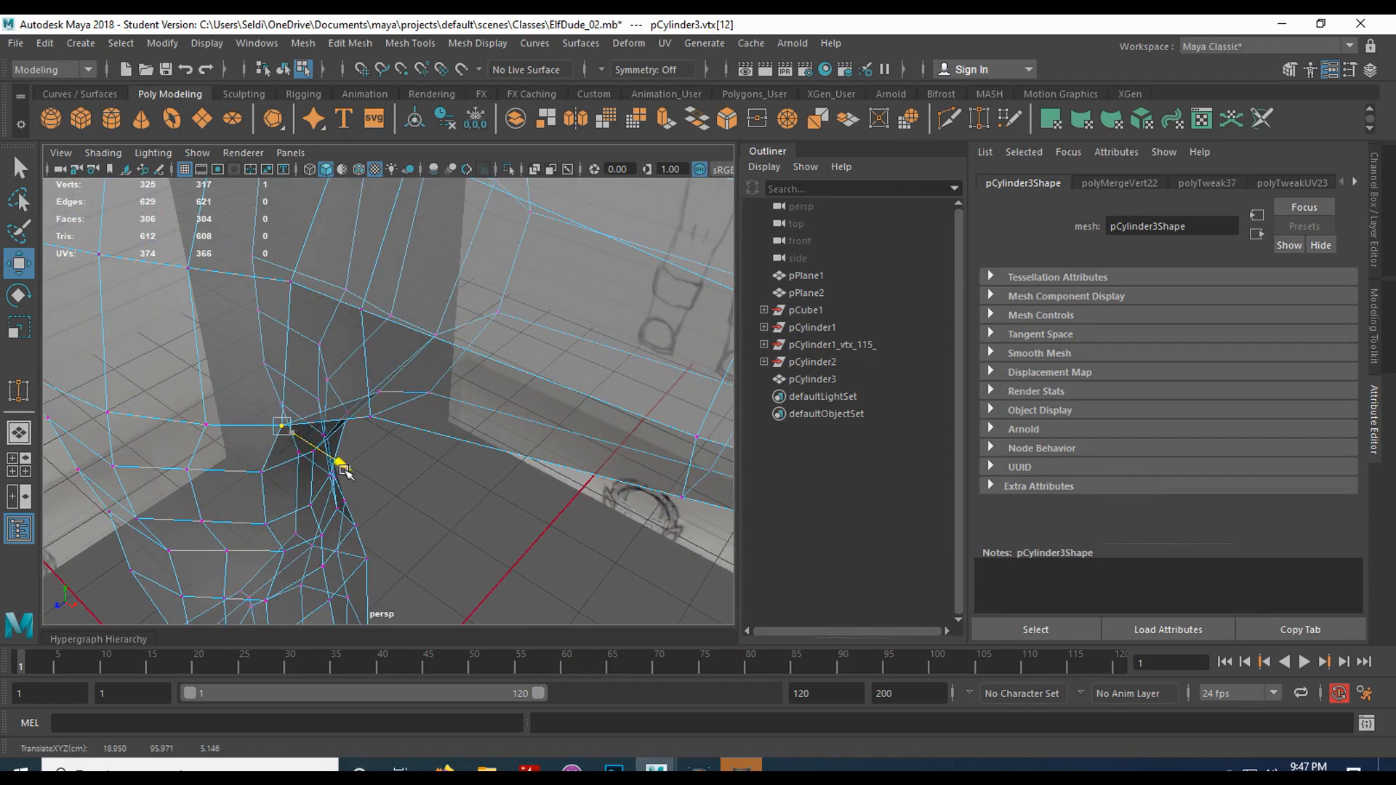
pyautogui.keyDown('alt'); pyautogui.moveTo(325, 483); pyautogui.dragTo(502, 492); pyautogui.keyUp('alt')
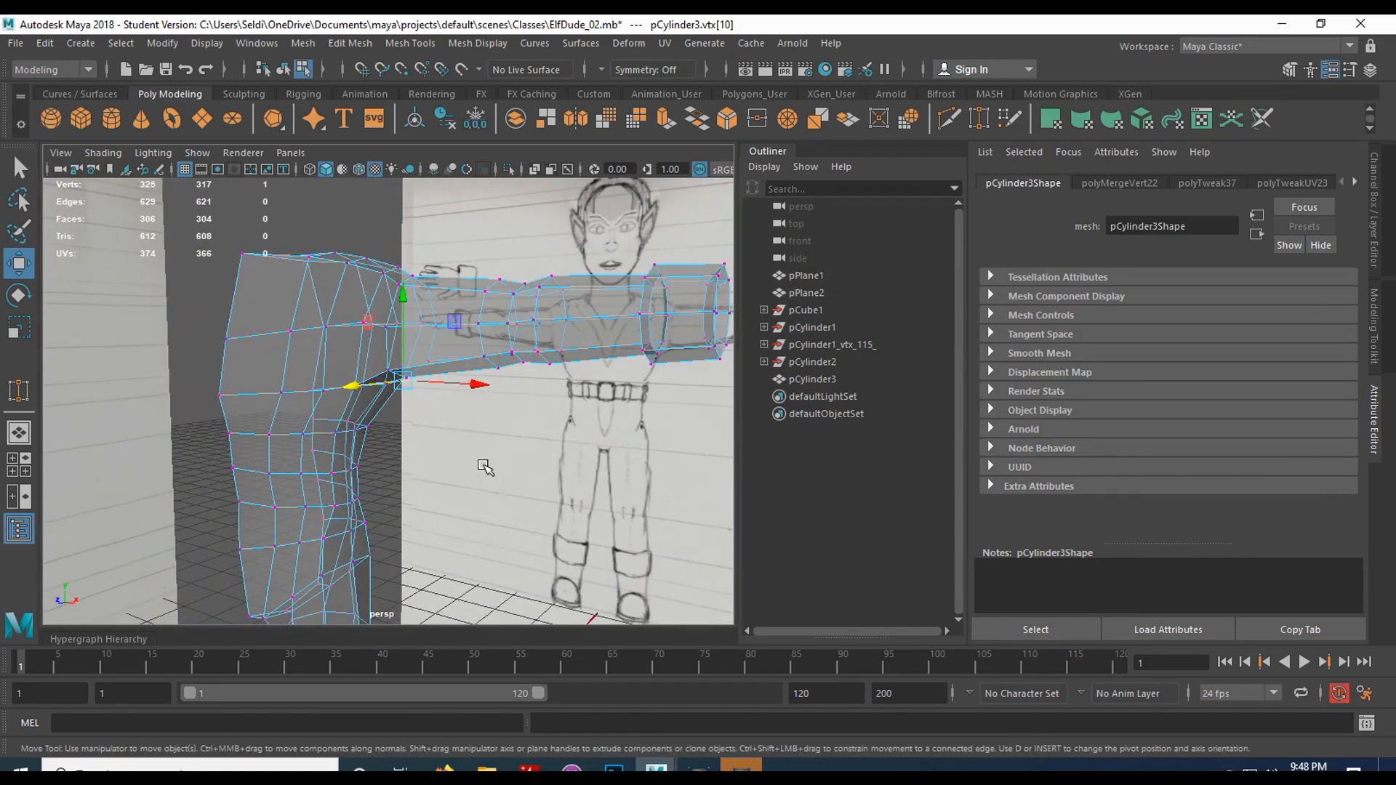
# Return the mesh to object mode and save the scene as ElfDude_03.mb in the Classes folder, accepting the student version notice
pyautogui.press('F8')
pyautogui.click(15, 43)
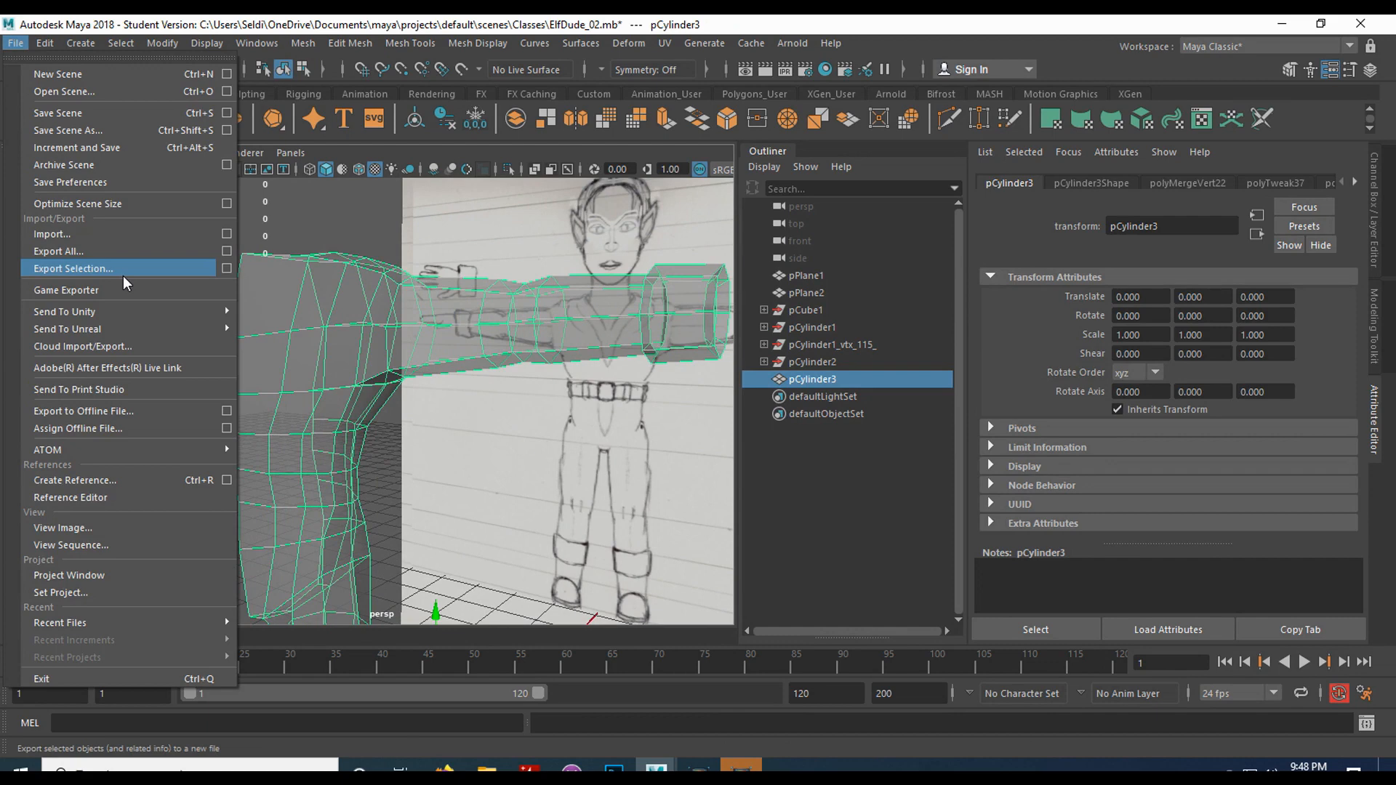
pyautogui.click(110, 132)
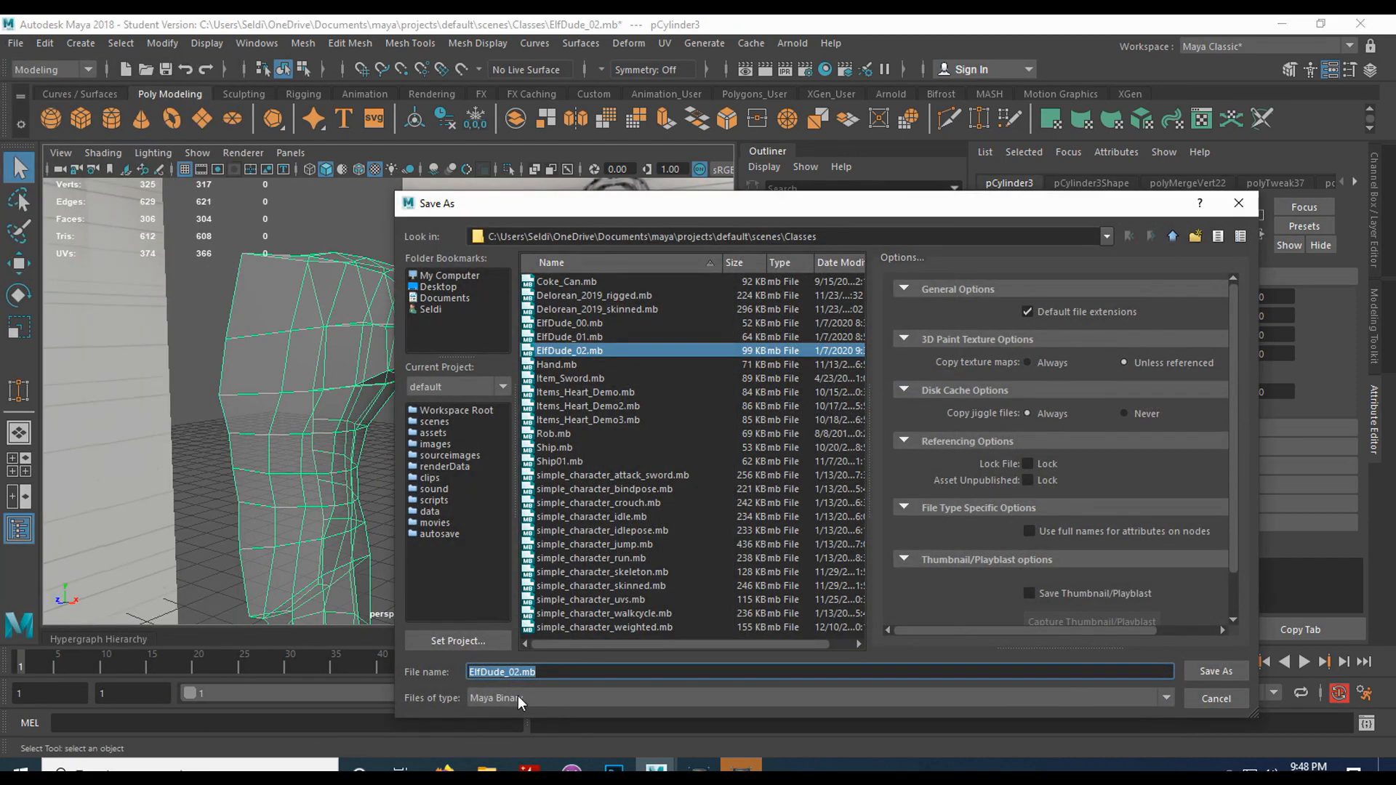
pyautogui.click(516, 674)
pyautogui.press('BackSpace')
pyautogui.write('3')
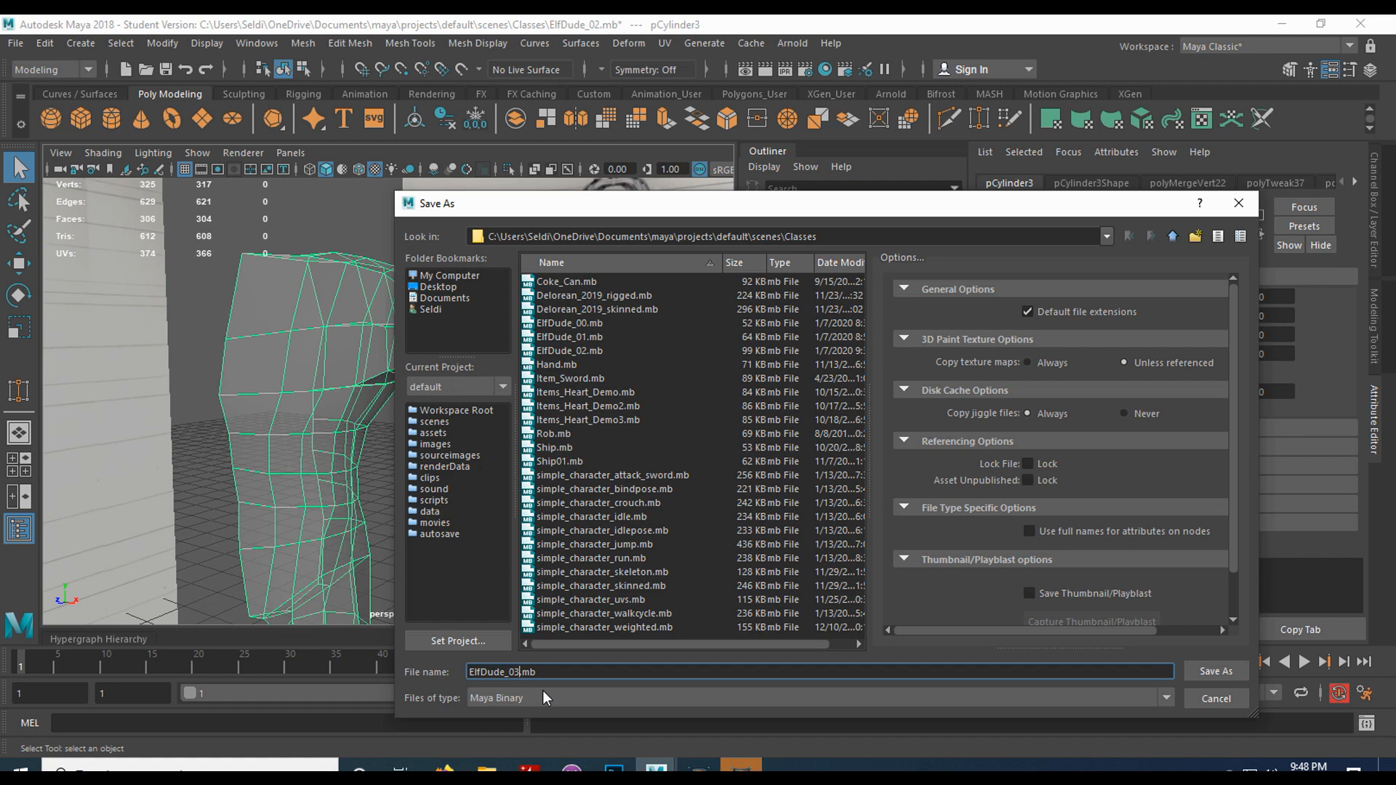
pyautogui.click(1216, 671)
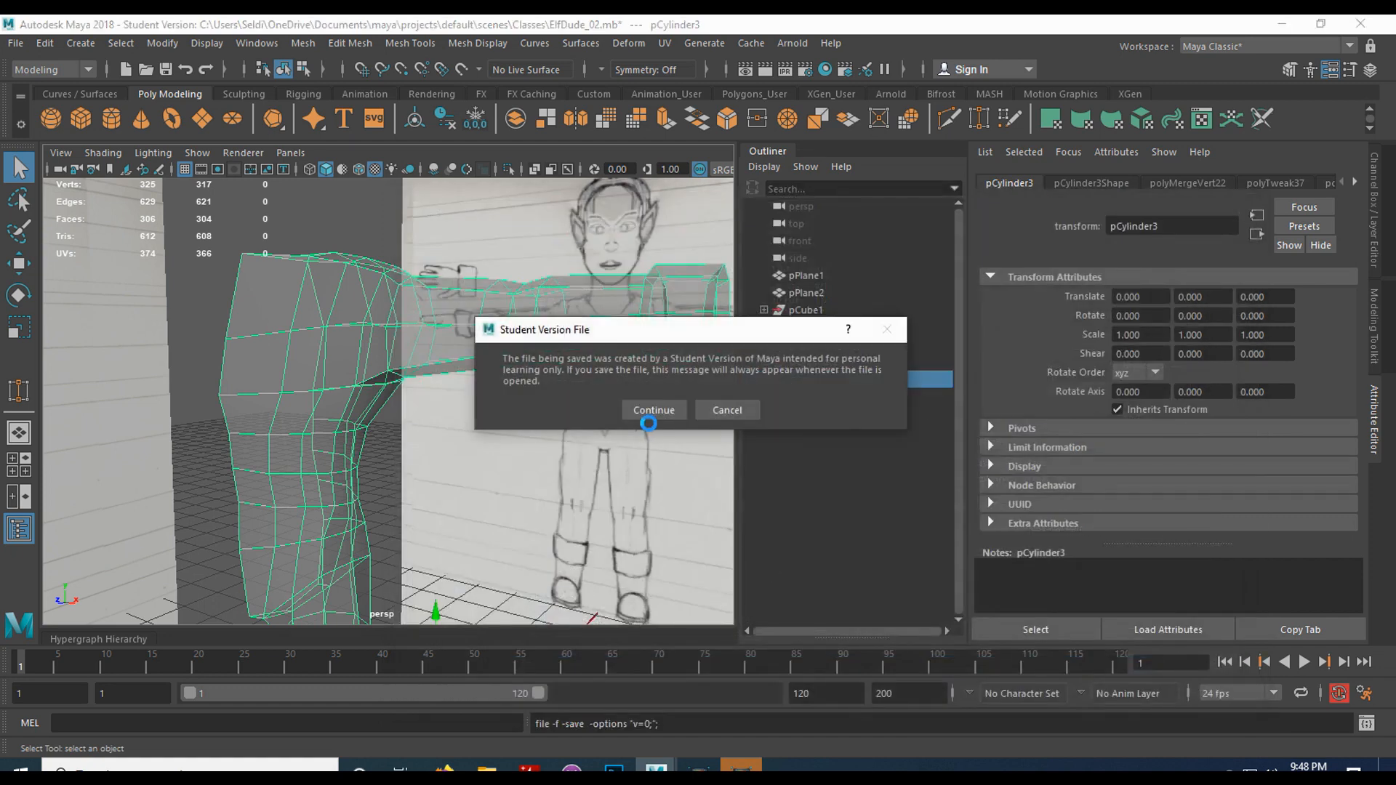
pyautogui.click(643, 411)
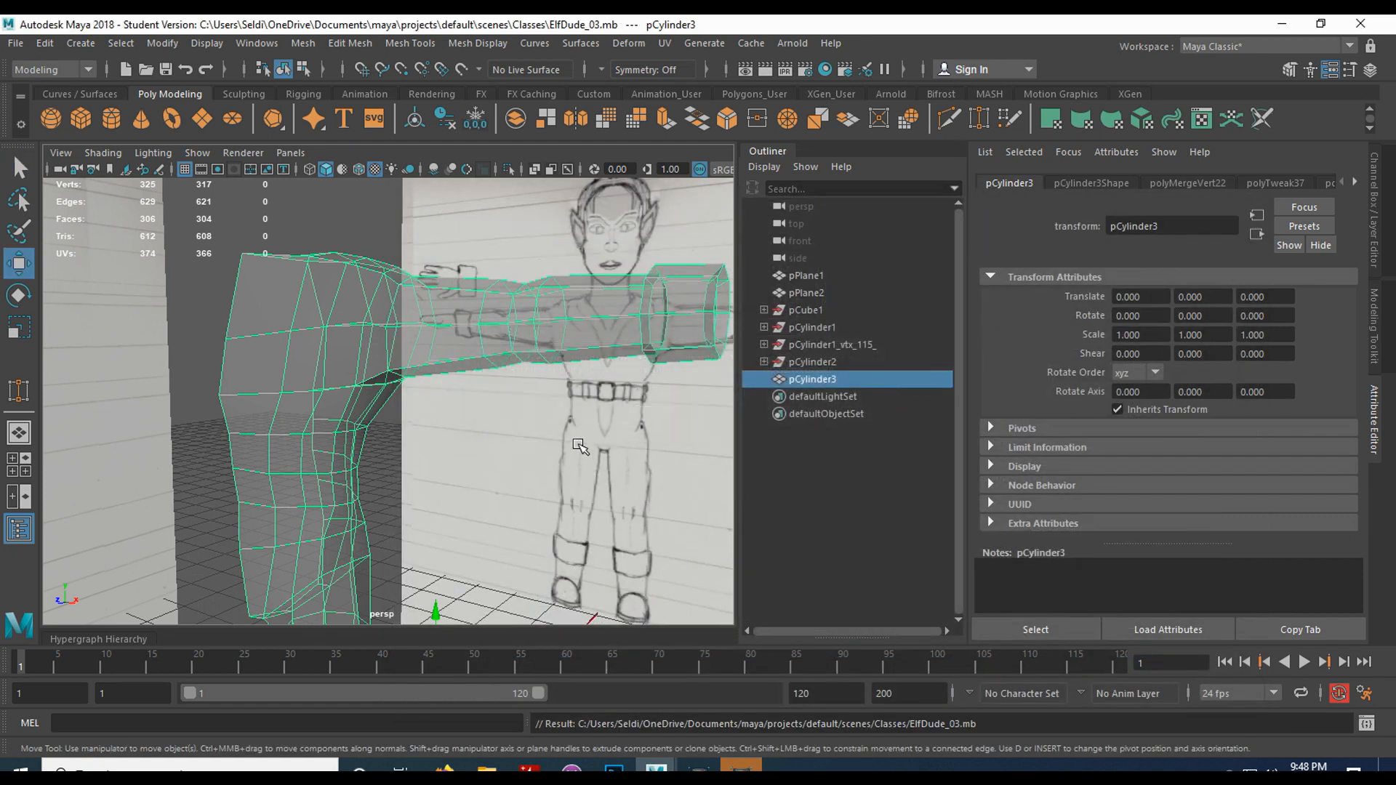